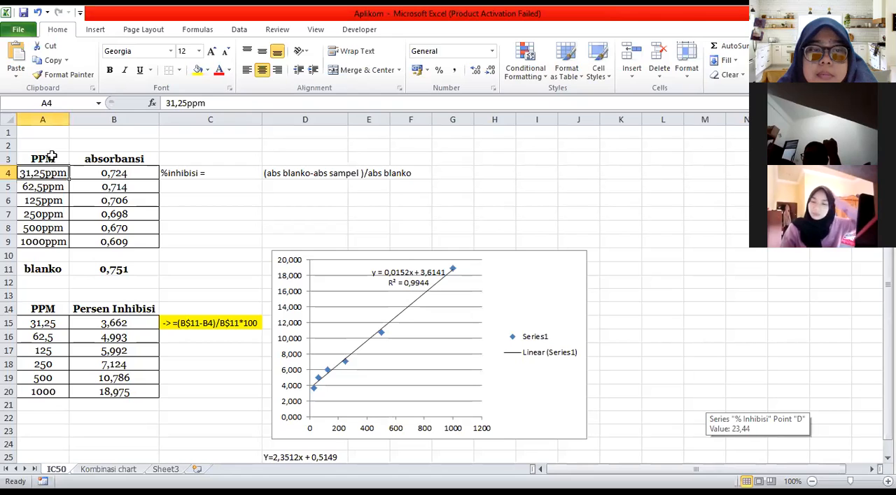
Enter the label "ekstrak" in cell B1 above the PPM and absorbance table
{"action": "left_click", "coordinate": [52, 157]}
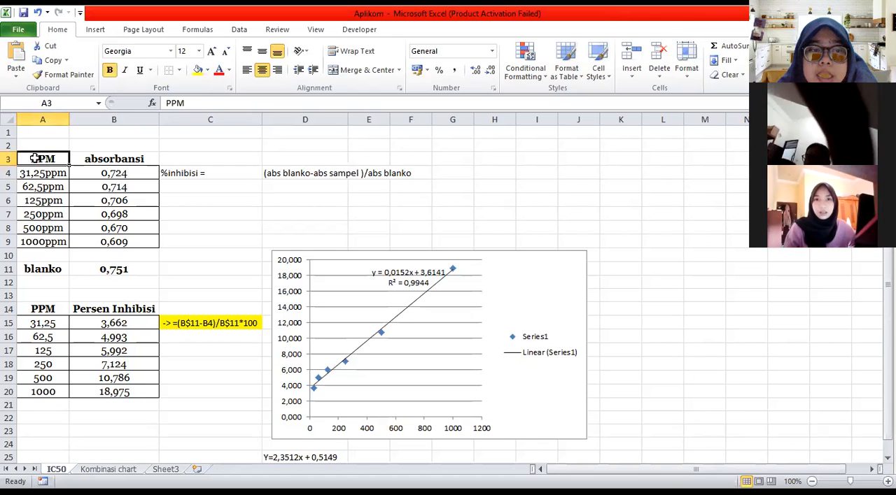
{"action": "left_click_drag", "start_coordinate": [104, 174], "coordinate": [120, 240]}
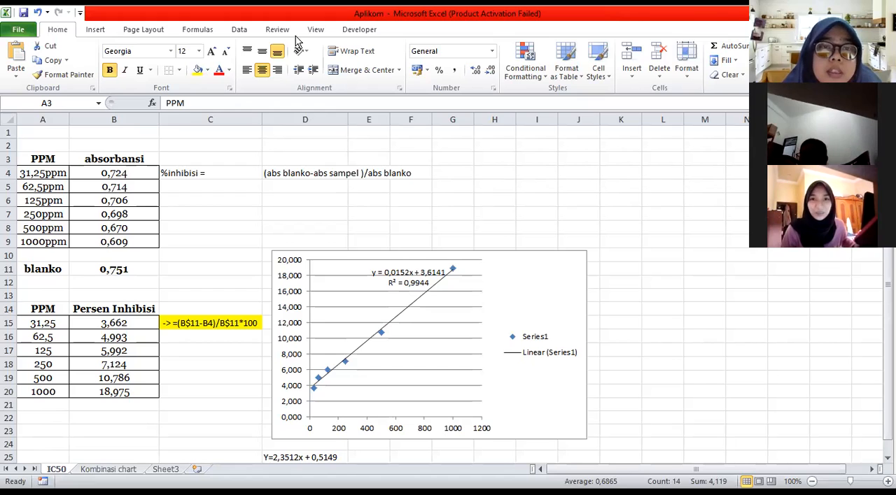
{"action": "left_click", "coordinate": [81, 132]}
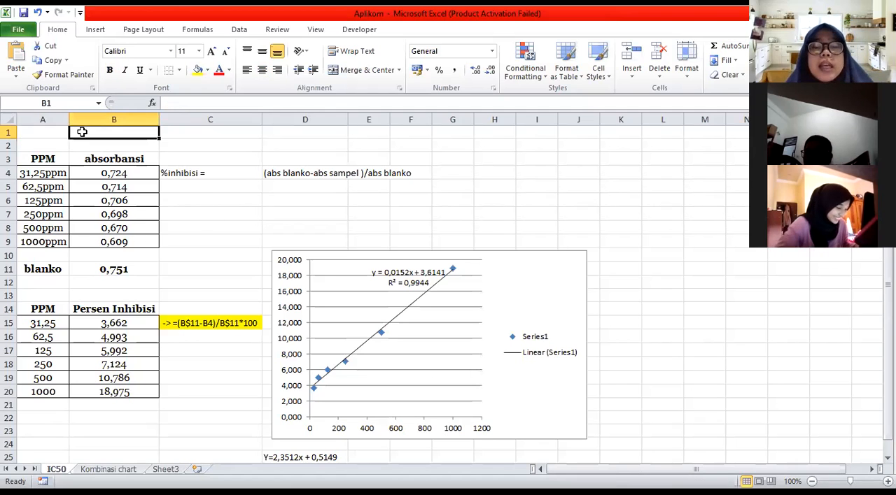
{"action": "type", "text": "ekstrak"}
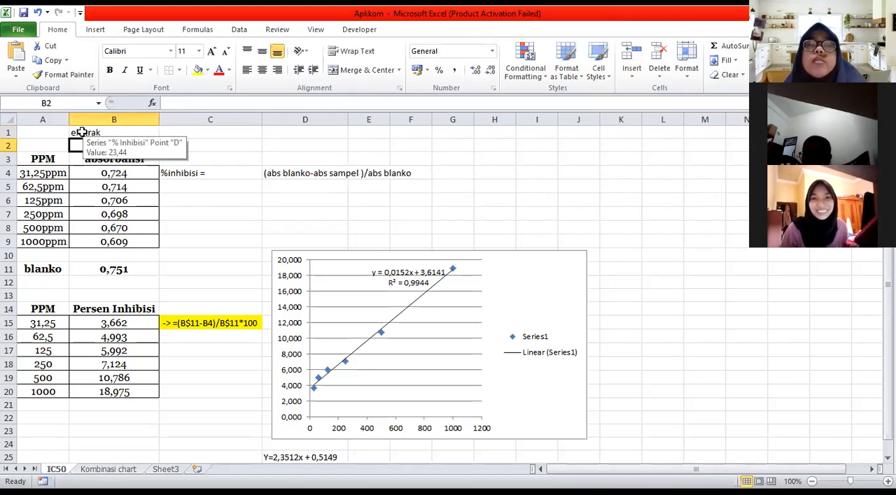
Examine the extract label, the PPM concentrations in A4:A9 and the absorbance of the 31,25ppm sample in B4
{"action": "left_click", "coordinate": [49, 162]}
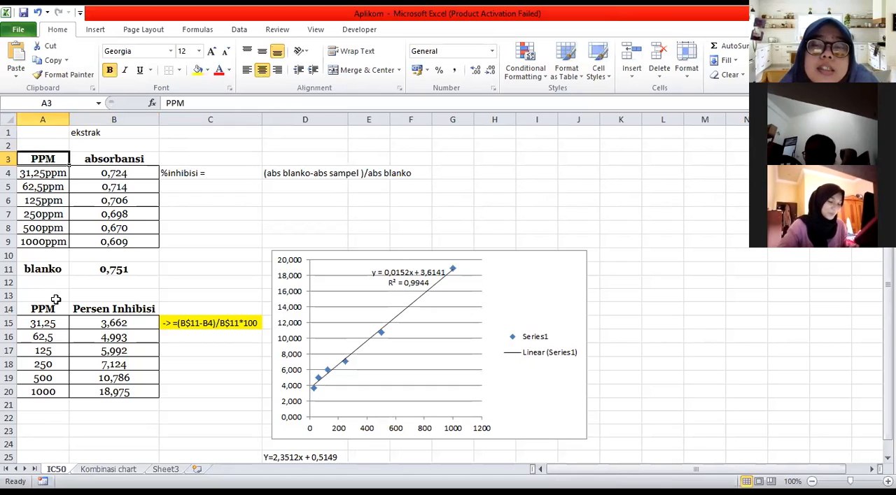
{"action": "left_click", "coordinate": [101, 132]}
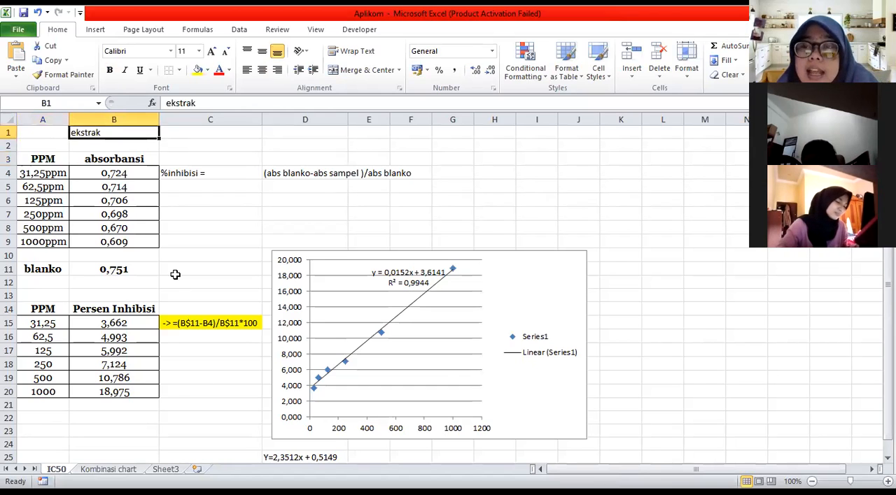
{"action": "left_click", "coordinate": [180, 378]}
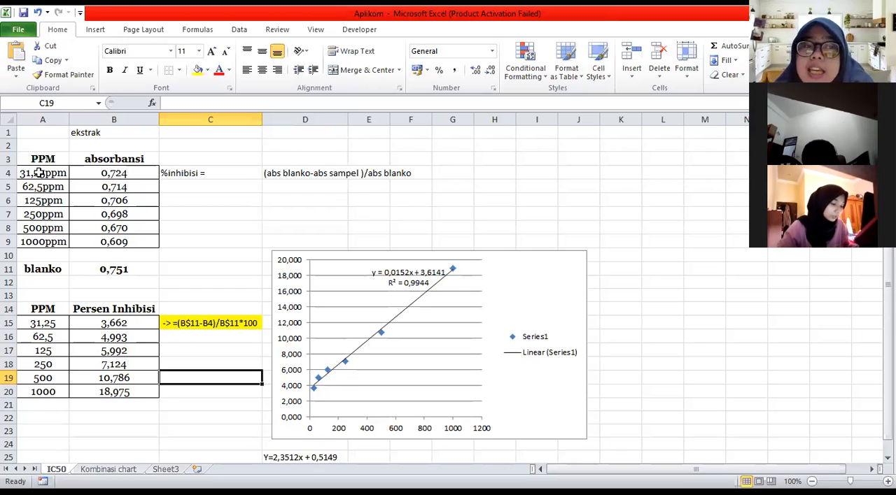
{"action": "left_click_drag", "start_coordinate": [49, 176], "coordinate": [44, 238]}
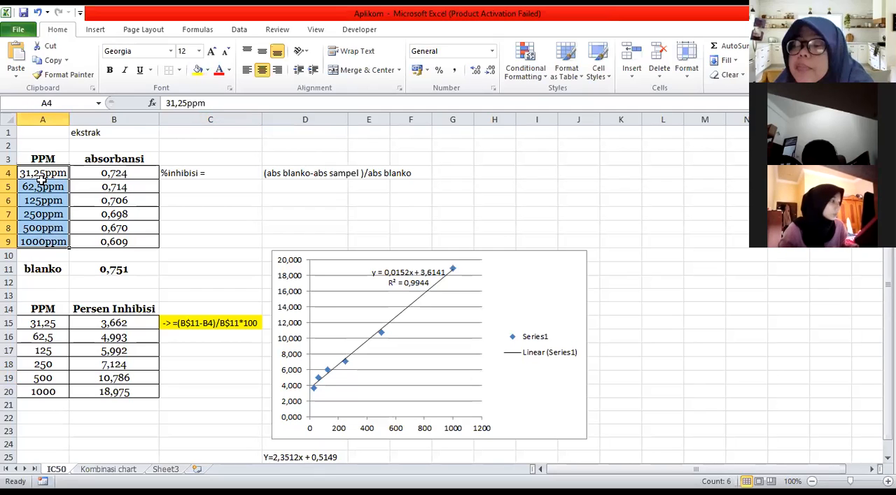
{"action": "left_click", "coordinate": [27, 241]}
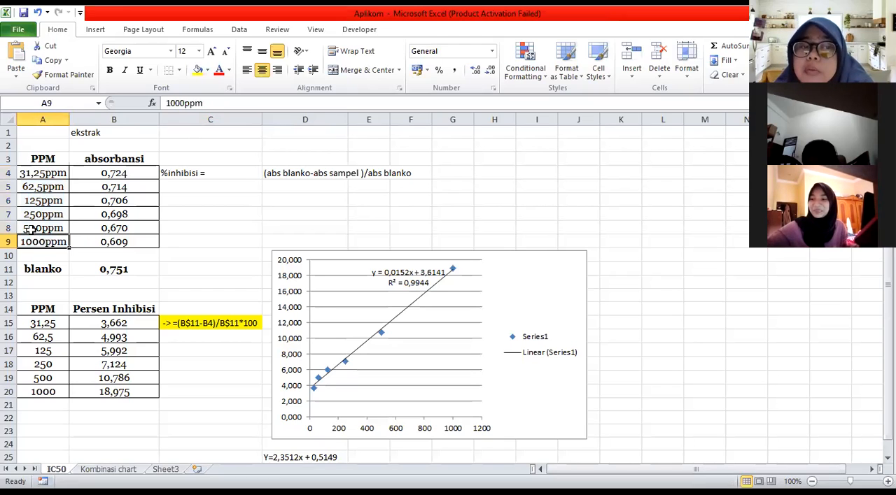
{"action": "key", "text": "Up"}
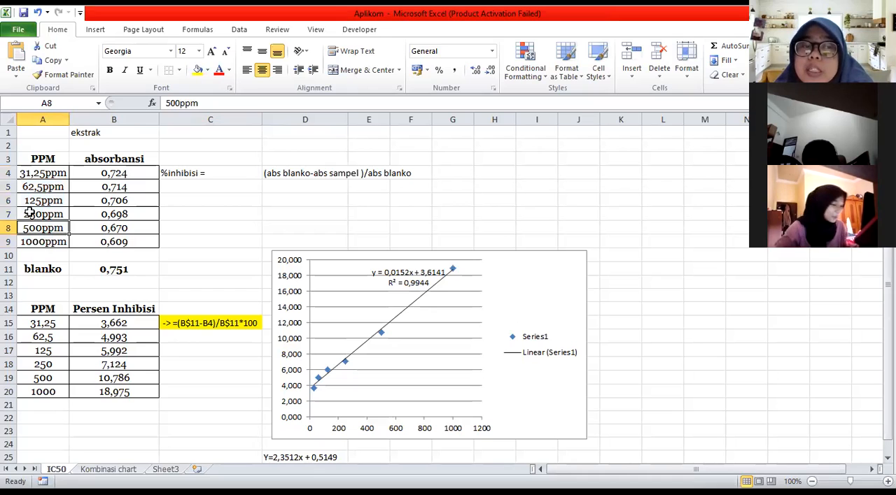
{"action": "key", "text": "Up"}
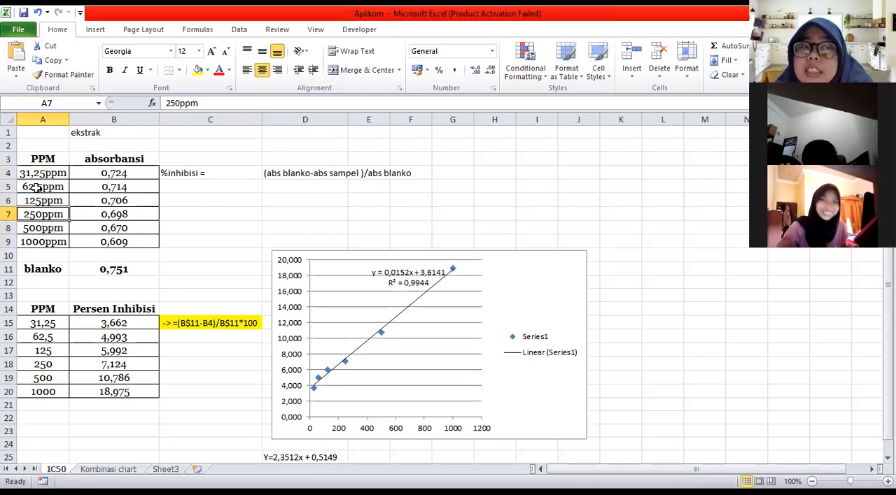
{"action": "key", "text": "Up"}
{"action": "left_click", "coordinate": [28, 172]}
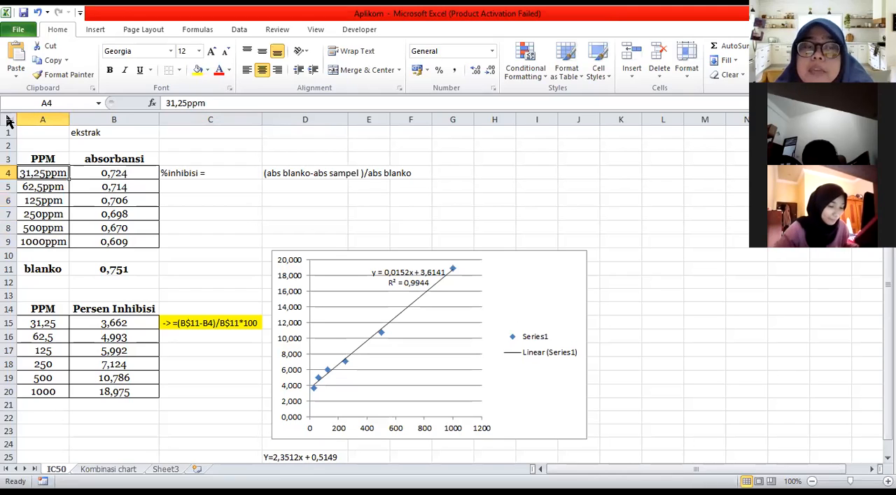
{"action": "left_click", "coordinate": [44, 177]}
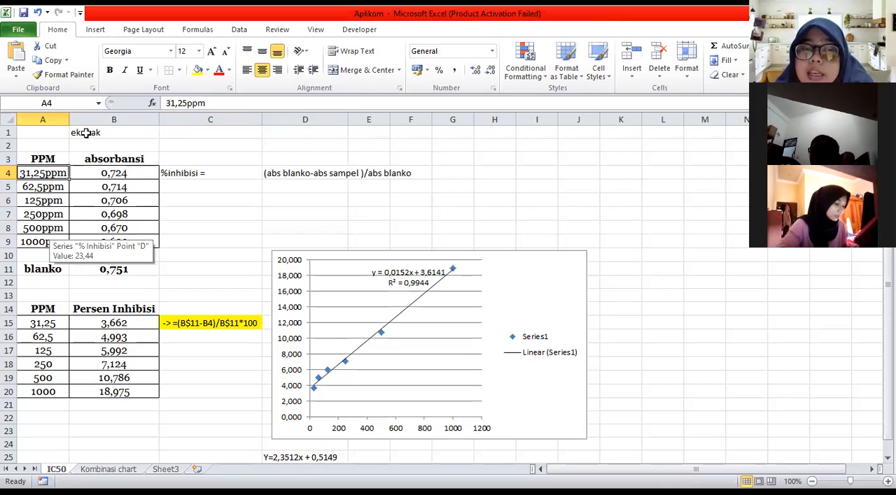
{"action": "left_click", "coordinate": [113, 174]}
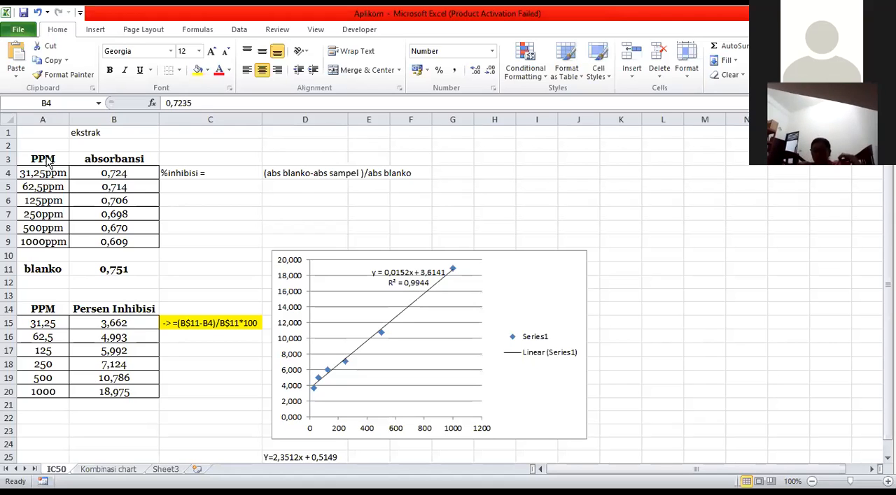
Review the PPM and absorbance table A3:B9 and inspect the IC50 formula in cell E26
{"action": "left_click_drag", "start_coordinate": [36, 159], "coordinate": [119, 243]}
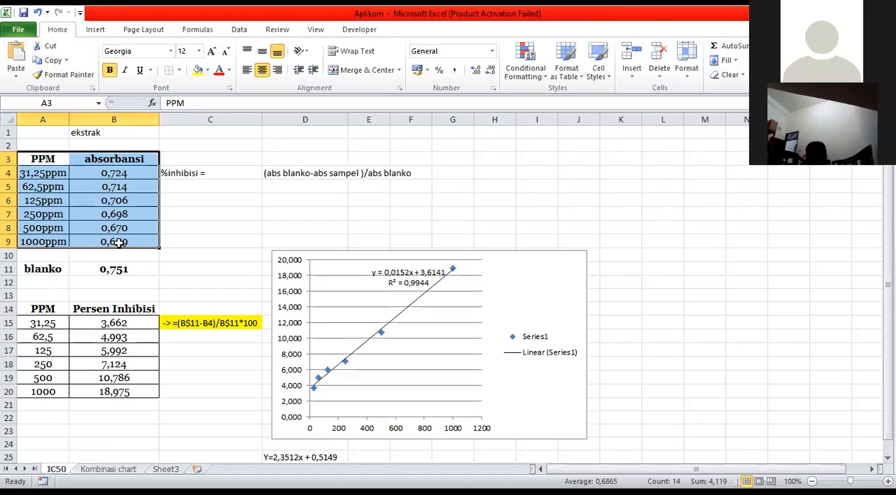
{"action": "scroll", "coordinate": [192, 364], "scroll_direction": "down", "scroll_amount": 7}
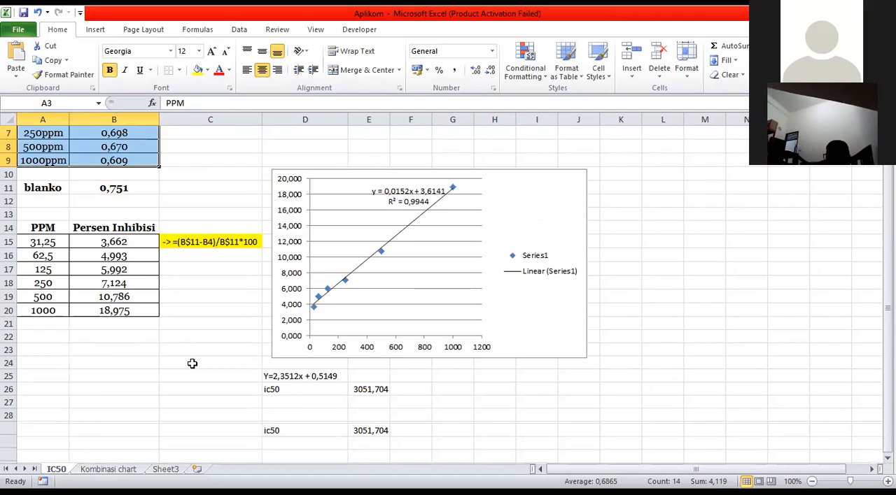
{"action": "scroll", "coordinate": [192, 364], "scroll_direction": "up", "scroll_amount": 5}
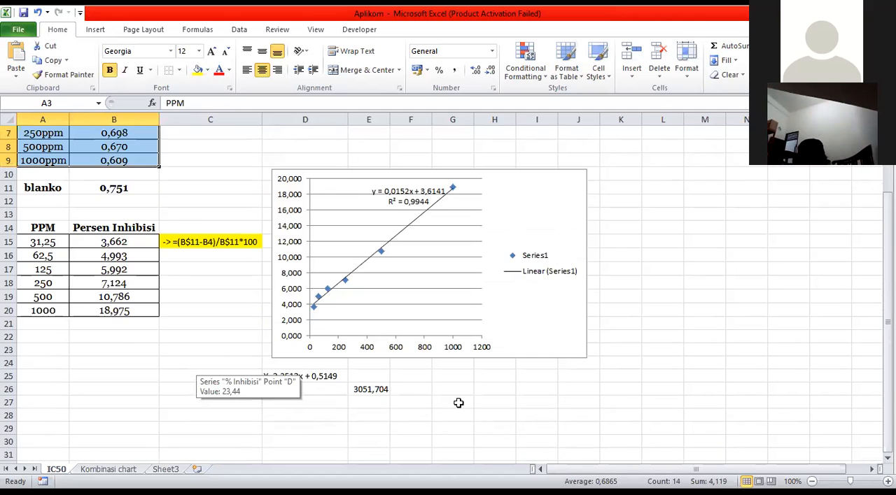
{"action": "left_click", "coordinate": [377, 389]}
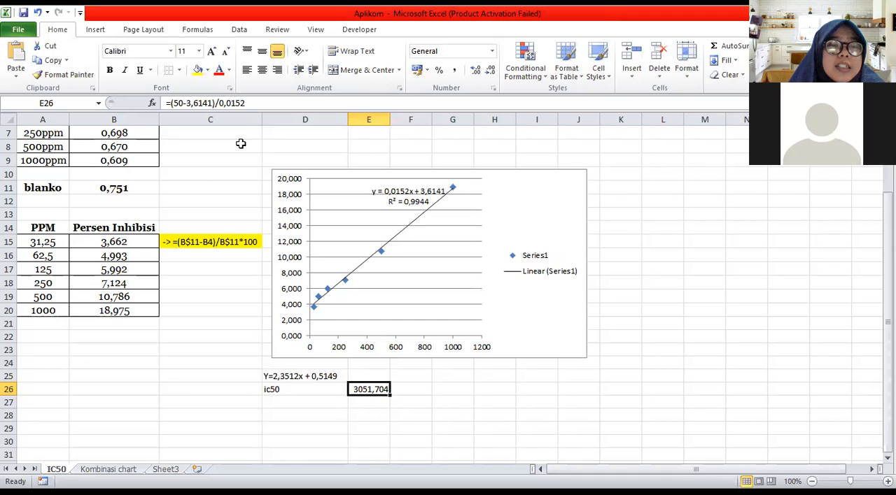
Examine the sample absorbances and the blank absorbance in B11, and inspect the cell references of the percent inhibition formula in B15
{"action": "scroll", "coordinate": [62, 175], "scroll_direction": "up", "scroll_amount": 2}
{"action": "left_click_drag", "start_coordinate": [43, 160], "coordinate": [114, 241]}
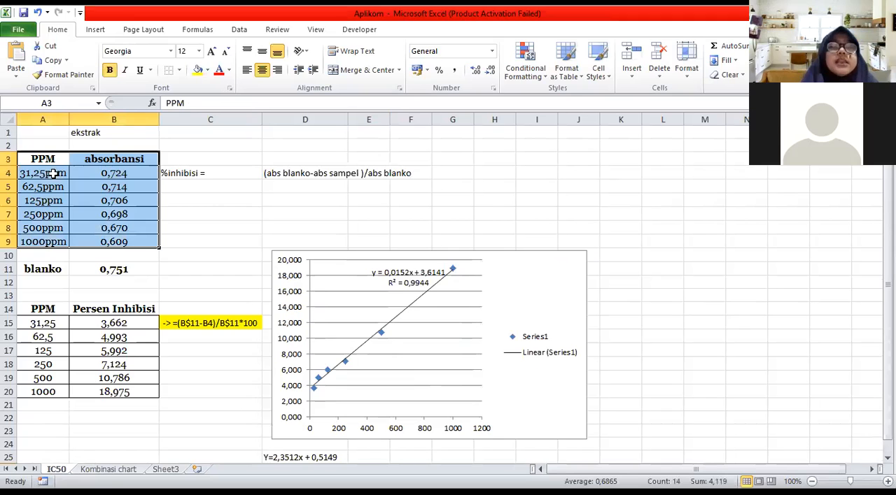
{"action": "key", "text": "Down"}
{"action": "key", "text": "ctrl+Down"}
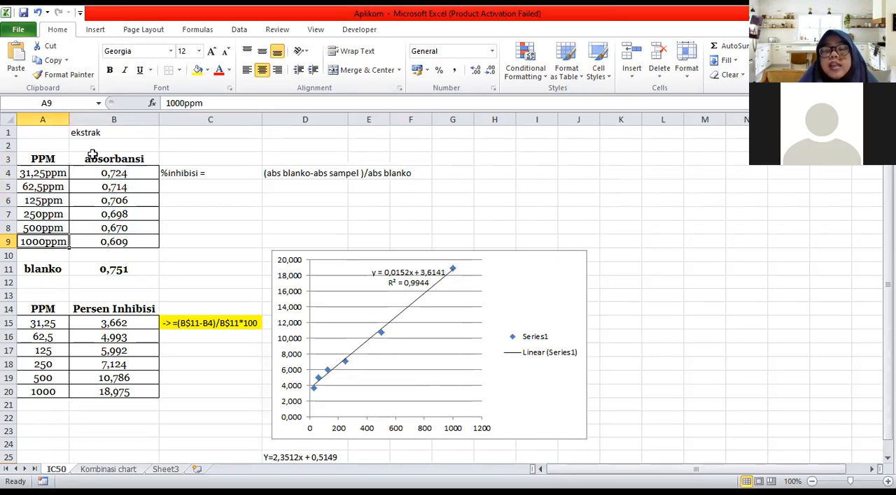
{"action": "left_click", "coordinate": [110, 174]}
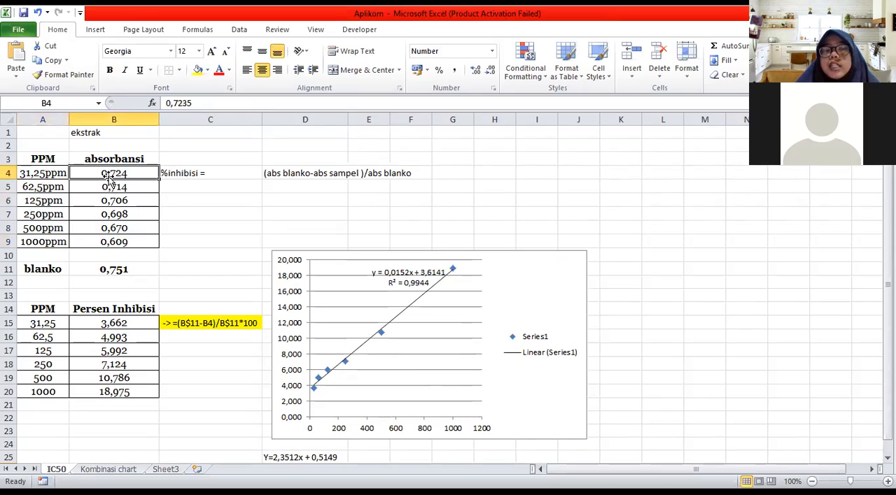
{"action": "left_click", "coordinate": [121, 270]}
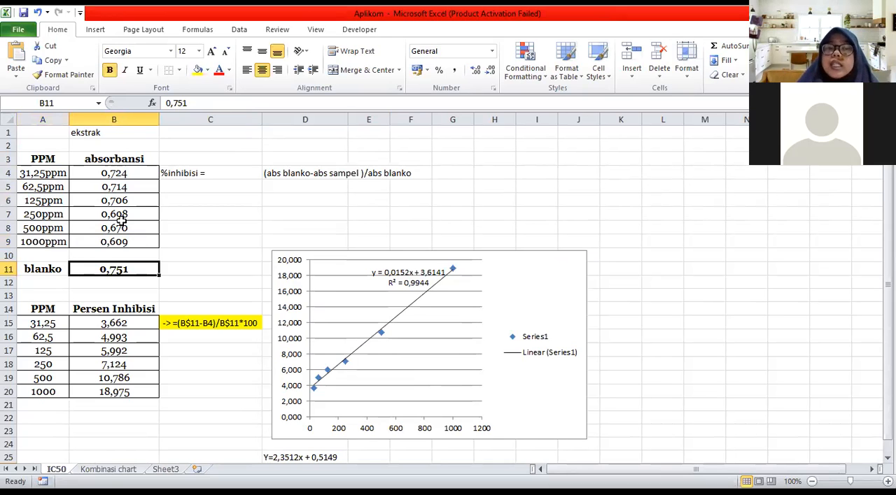
{"action": "left_click", "coordinate": [21, 213]}
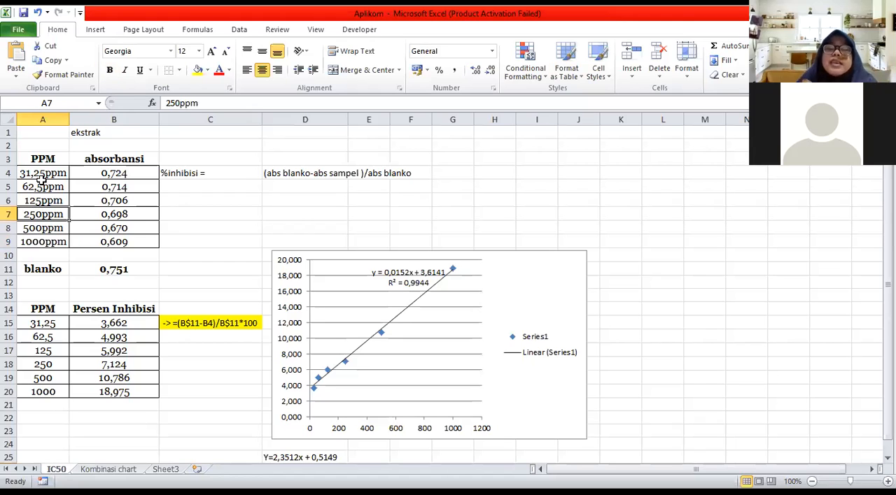
{"action": "left_click", "coordinate": [63, 269]}
{"action": "left_click", "coordinate": [86, 269]}
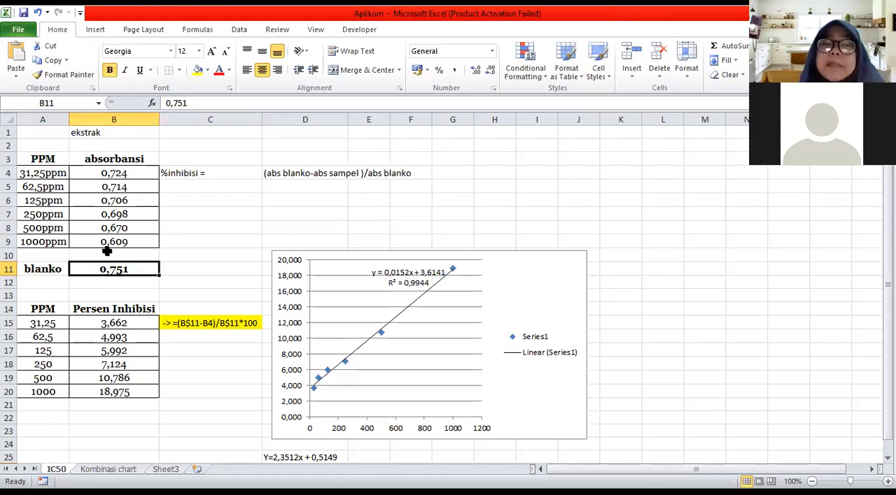
{"action": "left_click", "coordinate": [121, 324]}
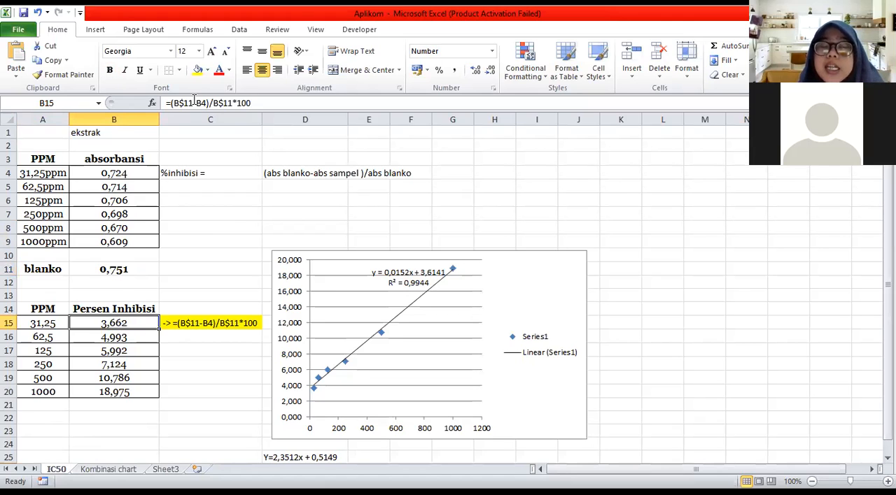
{"action": "key", "text": "F2"}
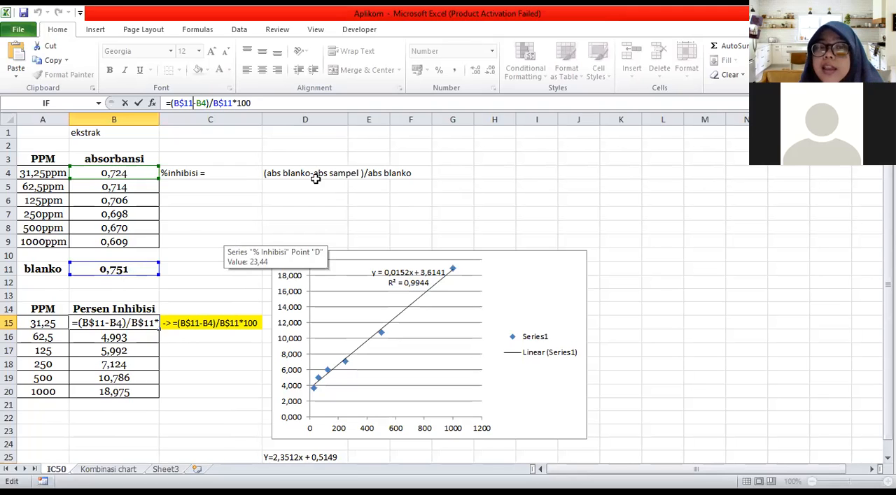
Append "x 100" to the percent inhibition formula text in cell D4
{"action": "left_click", "coordinate": [317, 174]}
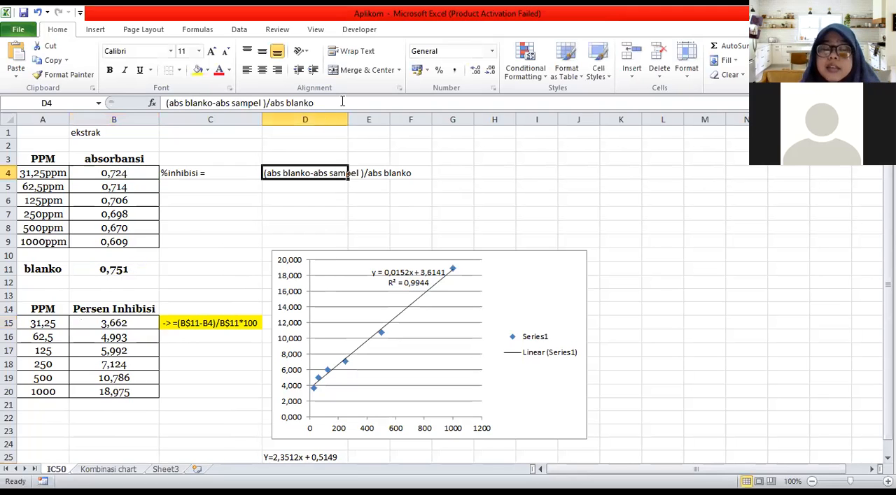
{"action": "left_click", "coordinate": [342, 103]}
{"action": "type", "text": "x 100"}
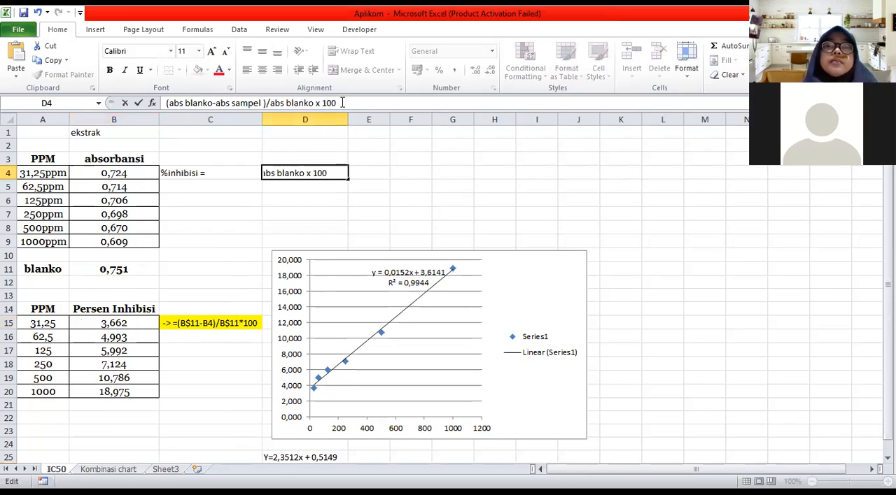
{"action": "key", "text": "Return"}
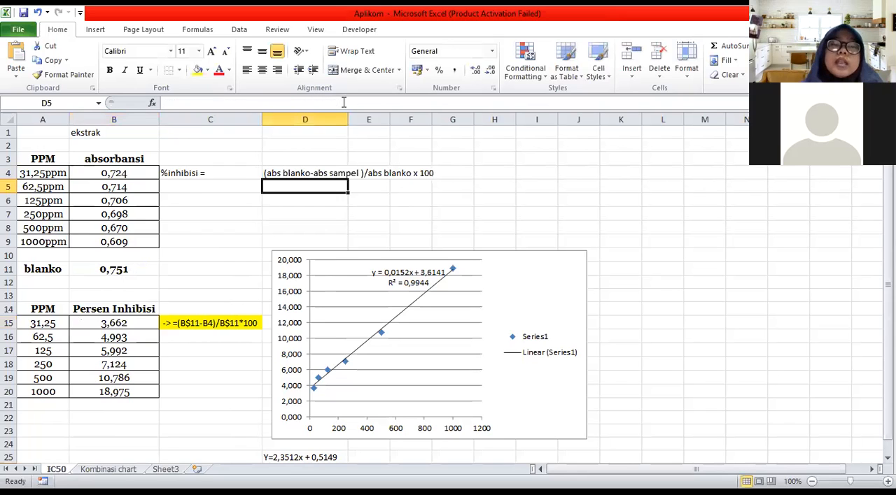
Compare the percent inhibition formula in B15 with its source table A3:B9
{"action": "double_click", "coordinate": [114, 323]}
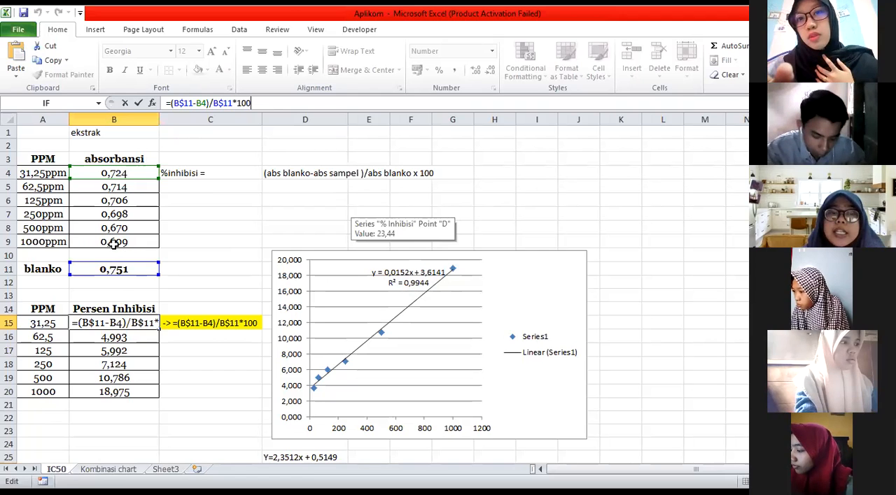
{"action": "left_click_drag", "start_coordinate": [42, 159], "coordinate": [116, 241]}
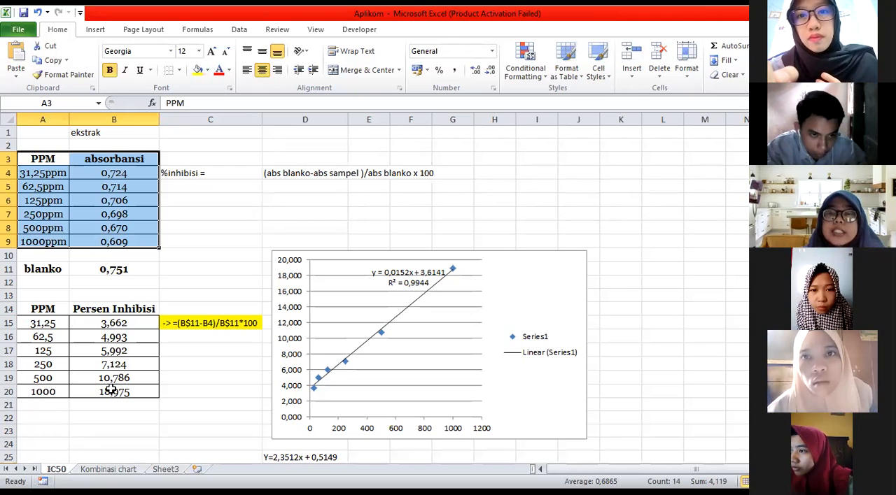
{"action": "left_click", "coordinate": [110, 323]}
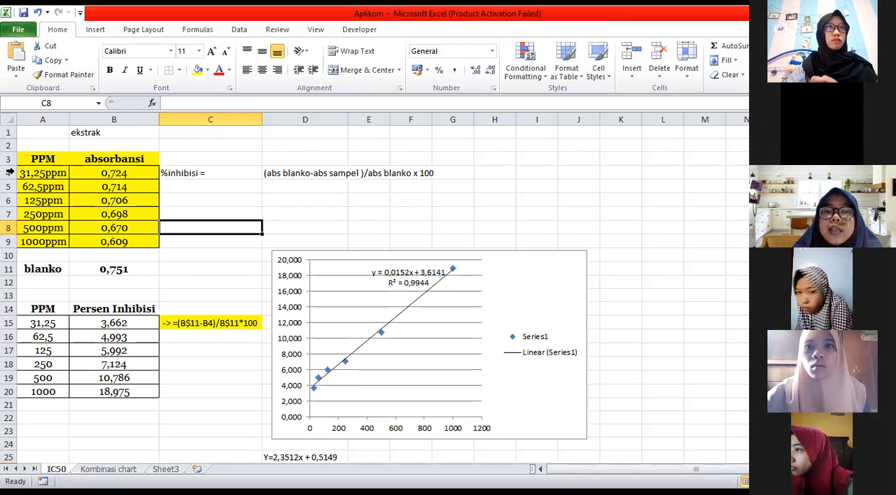
Fill the lower PPM column A14:A20 and the Persen Inhibisi header in B14 with yellow
{"action": "left_click", "coordinate": [42, 308]}
{"action": "left_click", "coordinate": [44, 393], "text": "shift"}
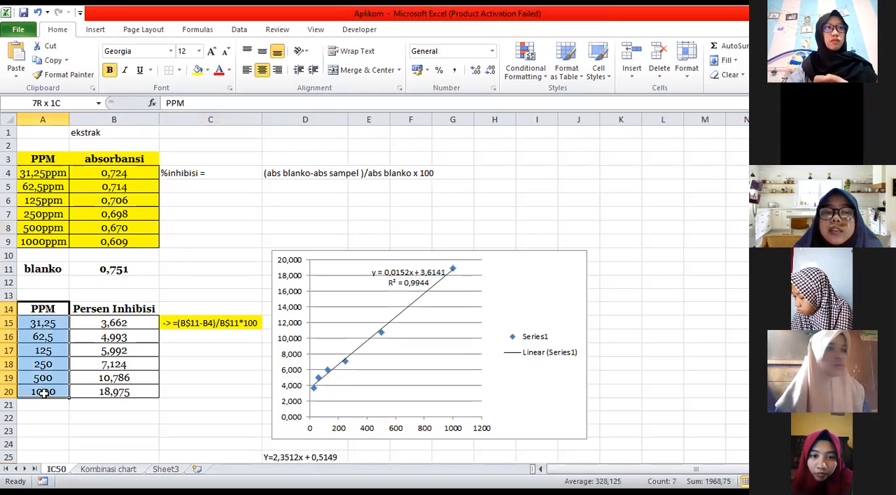
{"action": "left_click", "coordinate": [198, 70]}
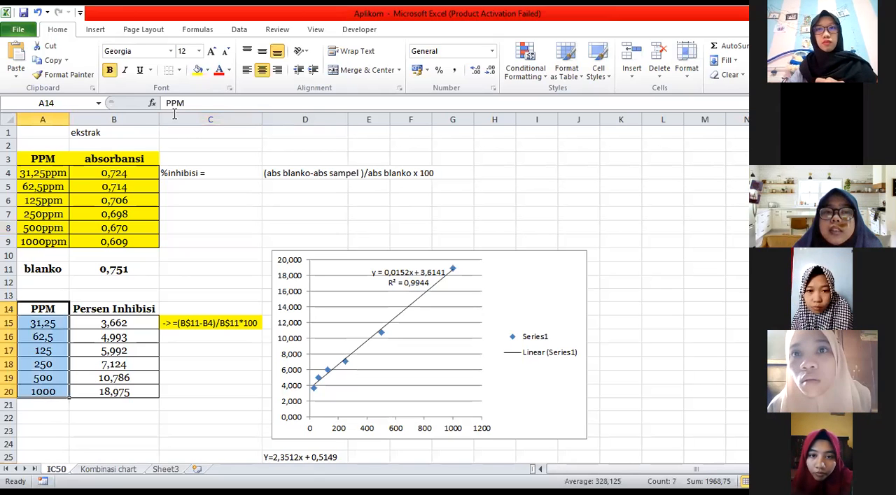
{"action": "left_click", "coordinate": [118, 308]}
{"action": "left_click", "coordinate": [198, 70]}
Fill the percent inhibition values in B15:B20 with a light blue theme color
{"action": "left_click_drag", "start_coordinate": [125, 322], "coordinate": [119, 395]}
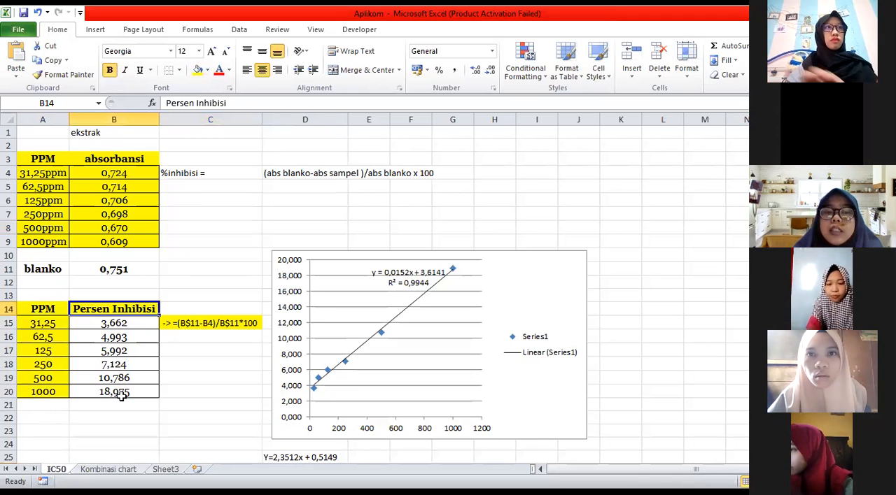
{"action": "left_click", "coordinate": [207, 70]}
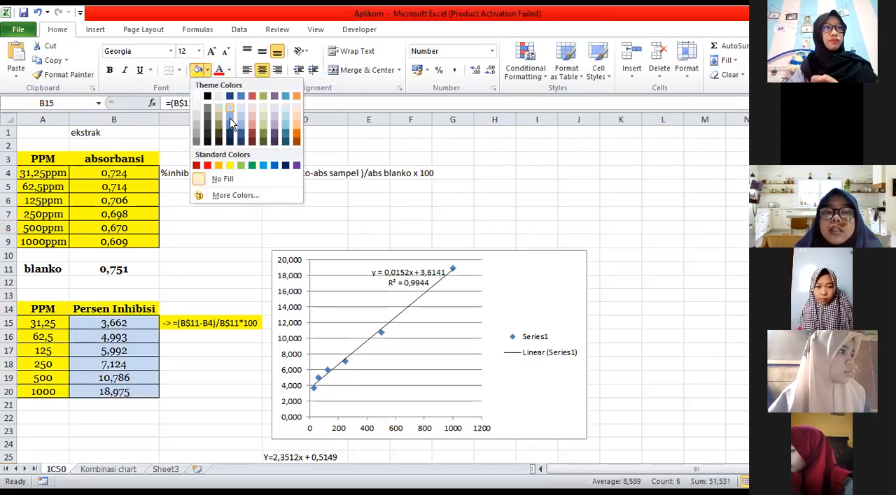
{"action": "left_click", "coordinate": [229, 118]}
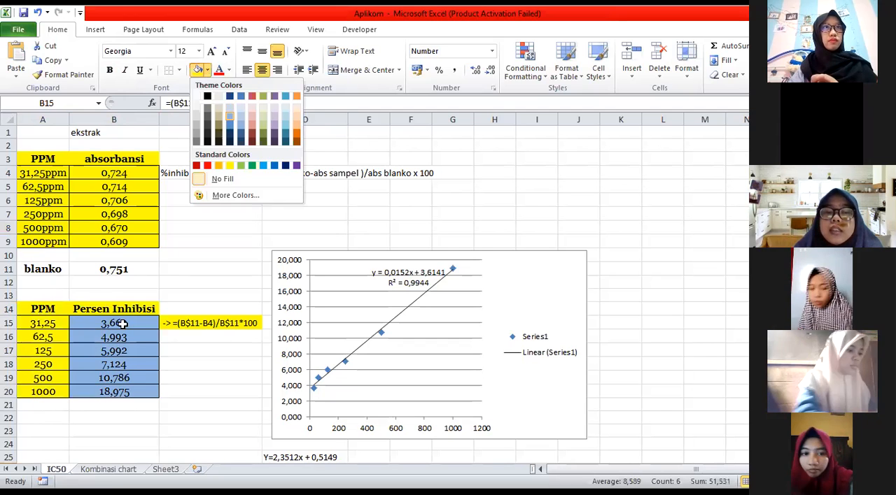
{"action": "left_click", "coordinate": [198, 364]}
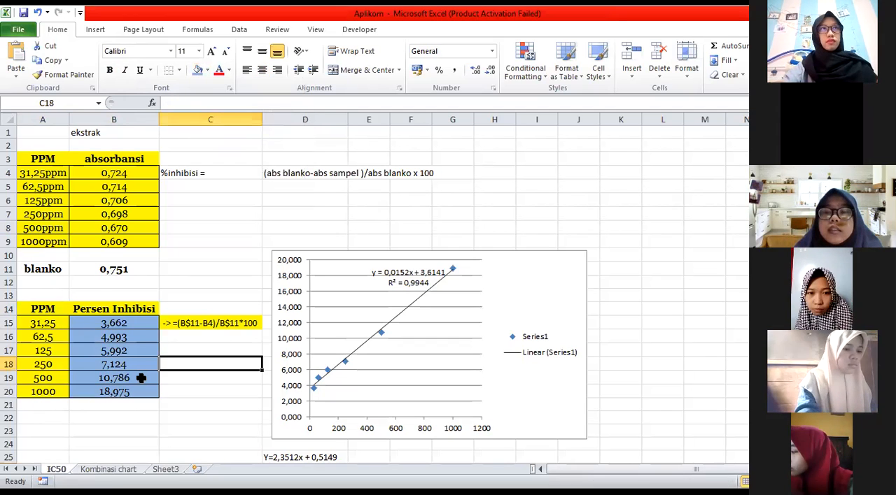
Open the percent inhibition formula of the 31,25 PPM row in cell B15 to inspect its references
{"action": "left_click", "coordinate": [126, 324]}
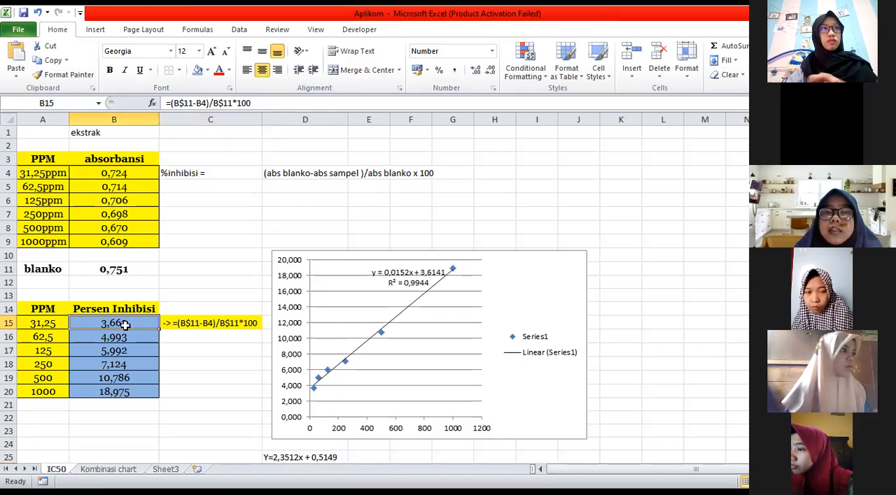
{"action": "left_click", "coordinate": [265, 103]}
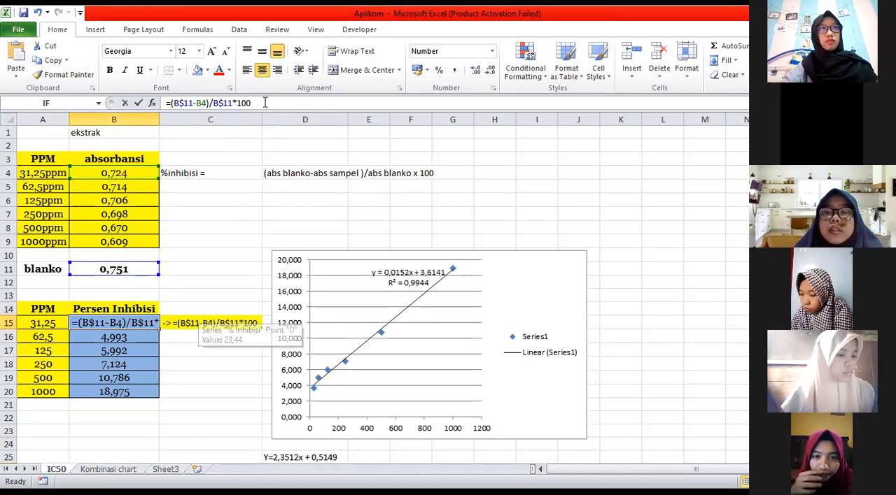
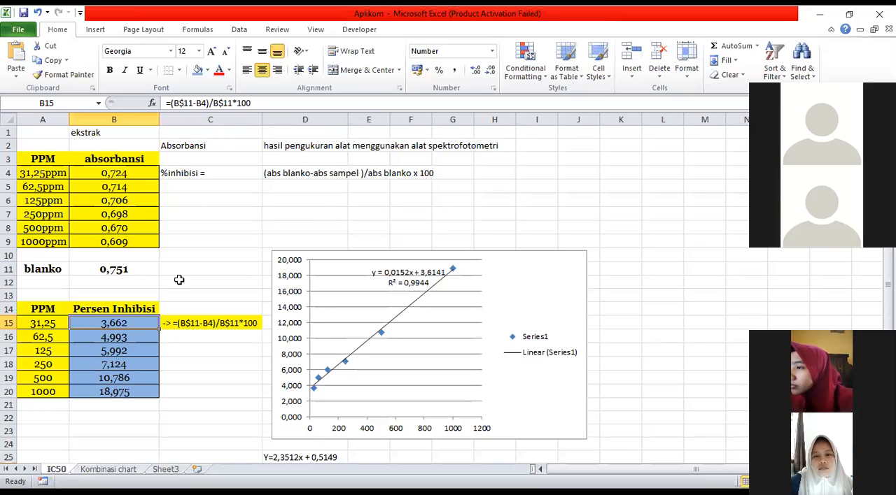
Inspect the percent inhibition formula in B15 and keep it unchanged
{"action": "left_click", "coordinate": [261, 96]}
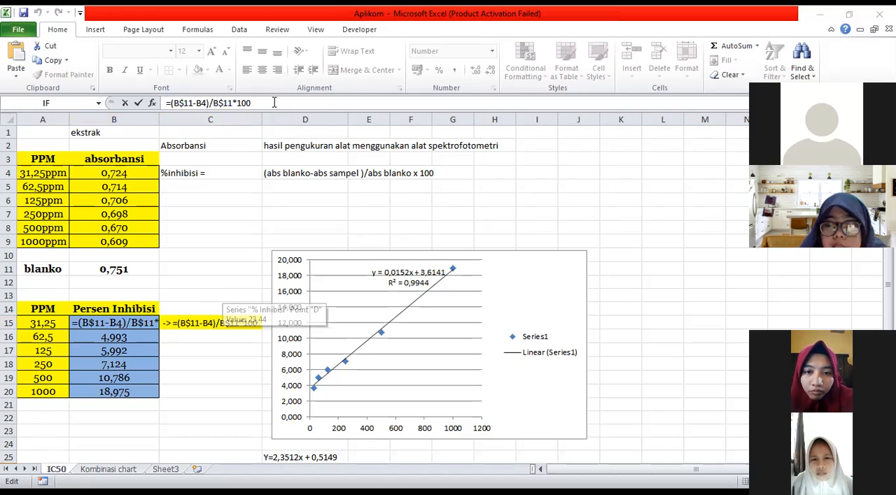
{"action": "key", "text": "Return"}
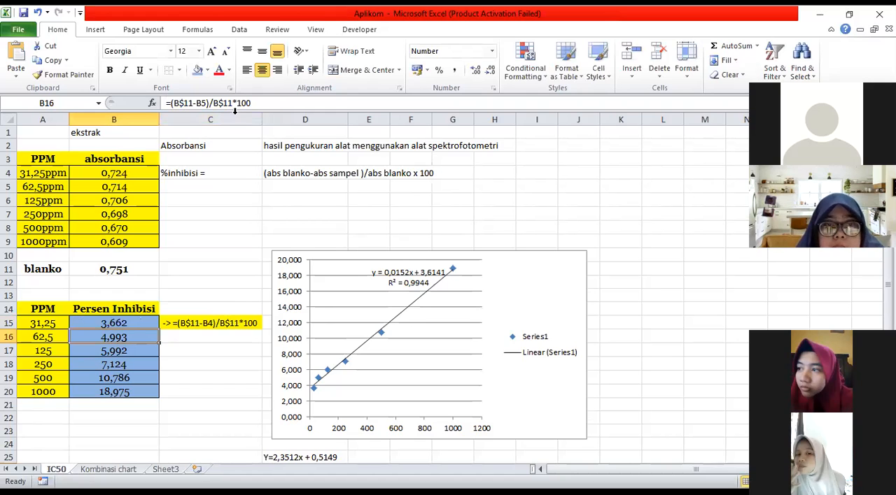
{"action": "key", "text": "Up"}
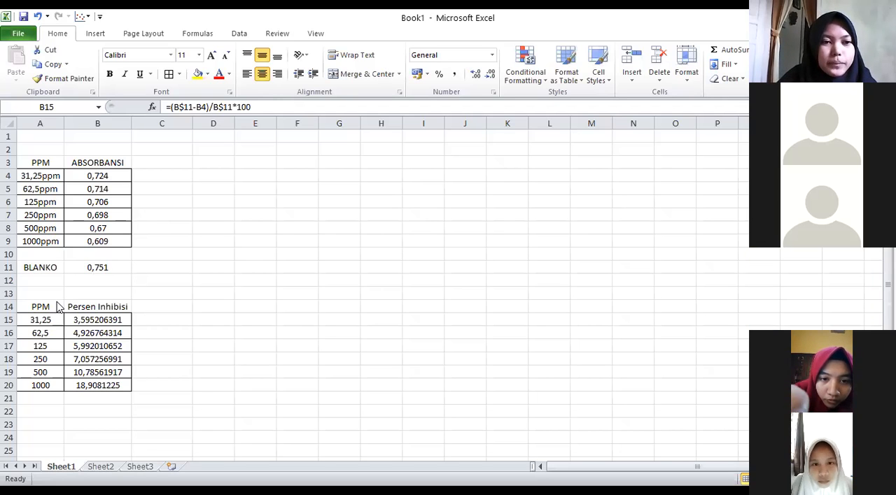
In the Book1 workbook, inspect the cell references of the percent inhibition formulas in B15 and B16
{"action": "left_click", "coordinate": [75, 319]}
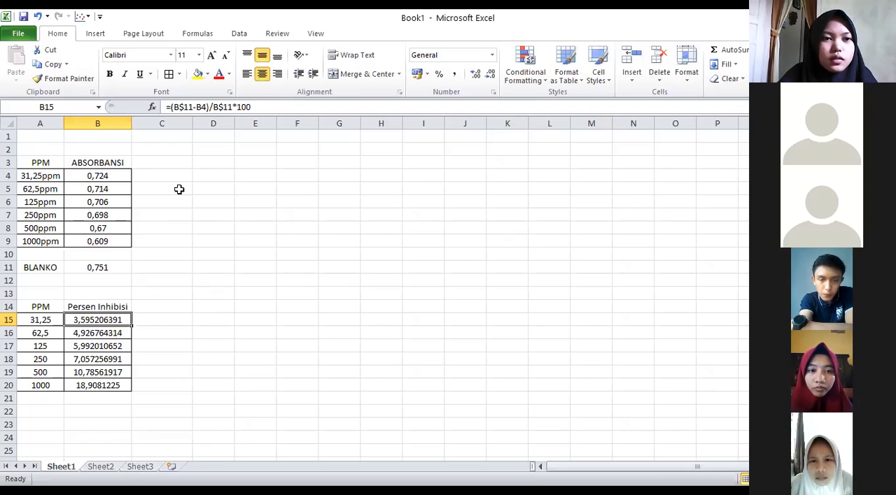
{"action": "left_click", "coordinate": [254, 108]}
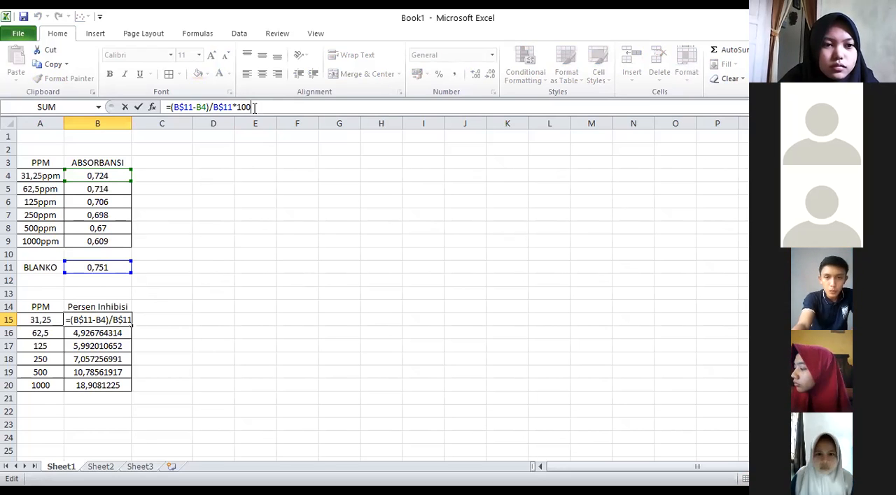
{"action": "key", "text": "Return"}
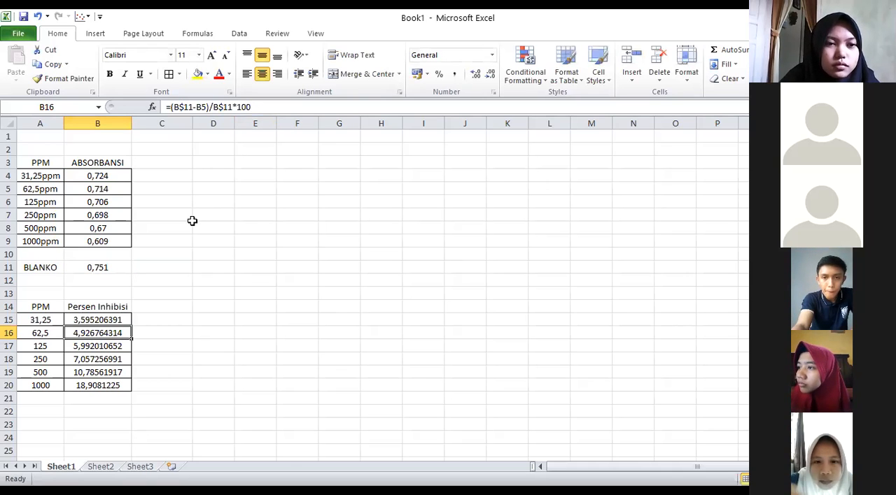
{"action": "left_click", "coordinate": [255, 107]}
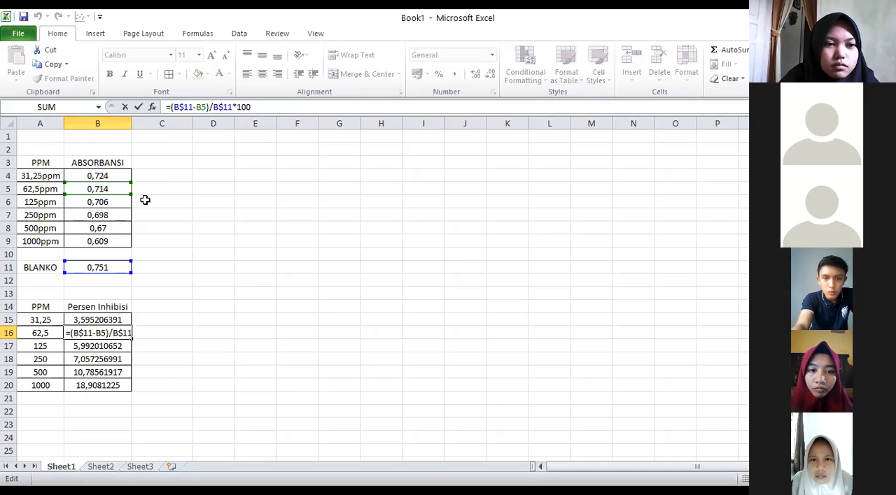
{"action": "key", "text": "Return"}
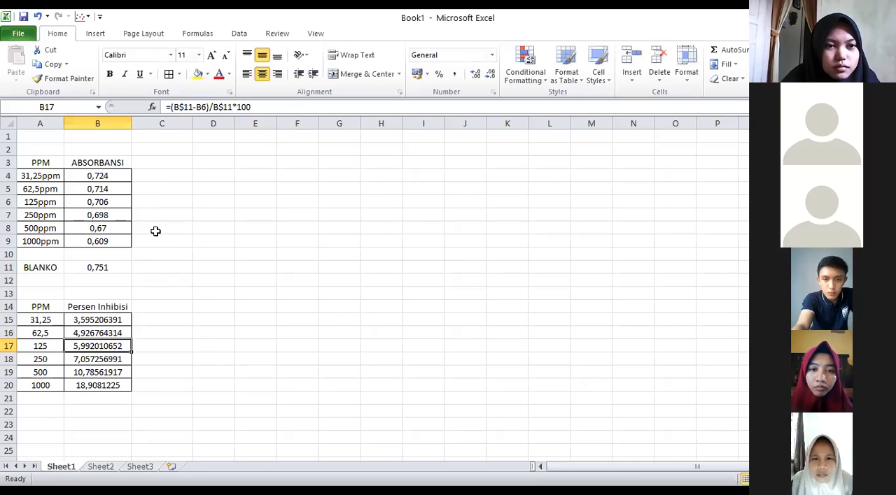
{"action": "left_click", "coordinate": [96, 319]}
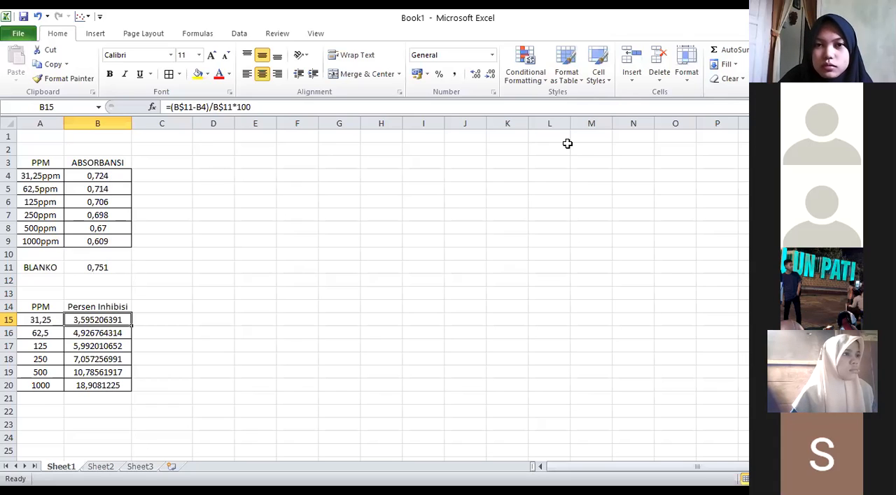
{"action": "left_click", "coordinate": [473, 37]}
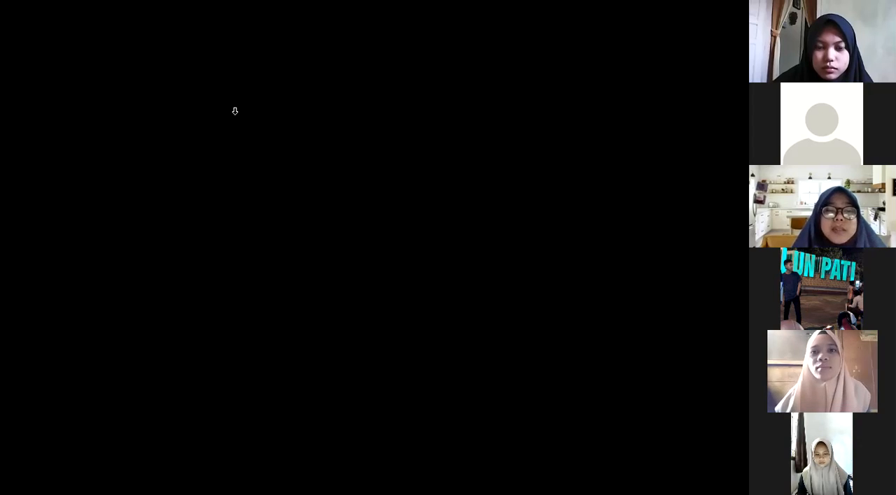
In the Aplikom workbook, move the regression chart higher on the IC50 sheet and fill the table A14:B20 with light blue
{"action": "left_click", "coordinate": [526, 286]}
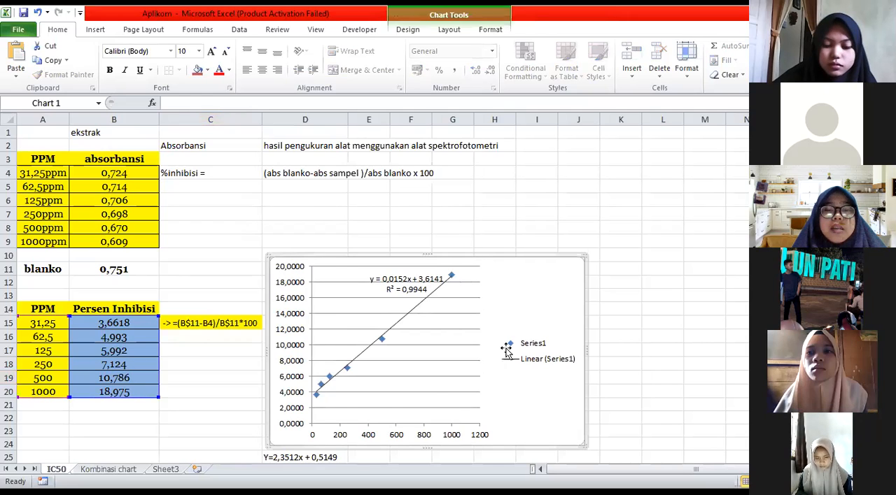
{"action": "left_click_drag", "start_coordinate": [506, 350], "coordinate": [516, 307]}
{"action": "left_click_drag", "start_coordinate": [48, 303], "coordinate": [126, 325]}
{"action": "left_click_drag", "start_coordinate": [149, 393], "coordinate": [150, 393]}
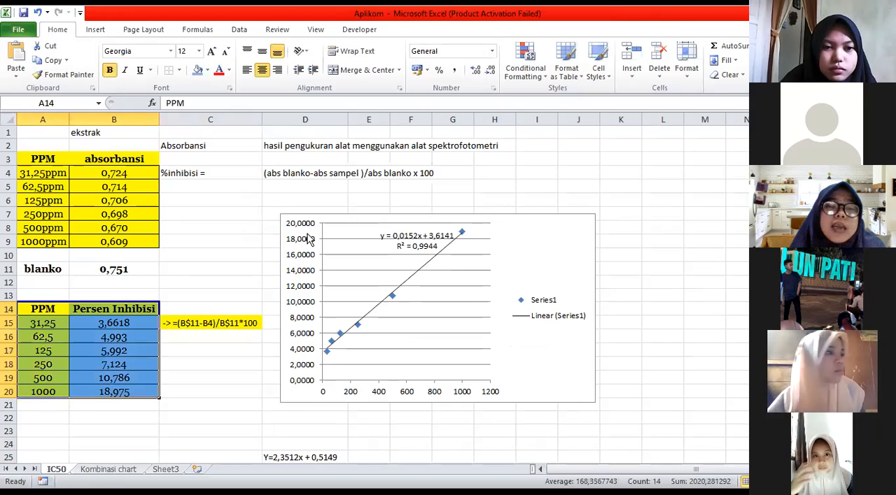
{"action": "left_click", "coordinate": [198, 70]}
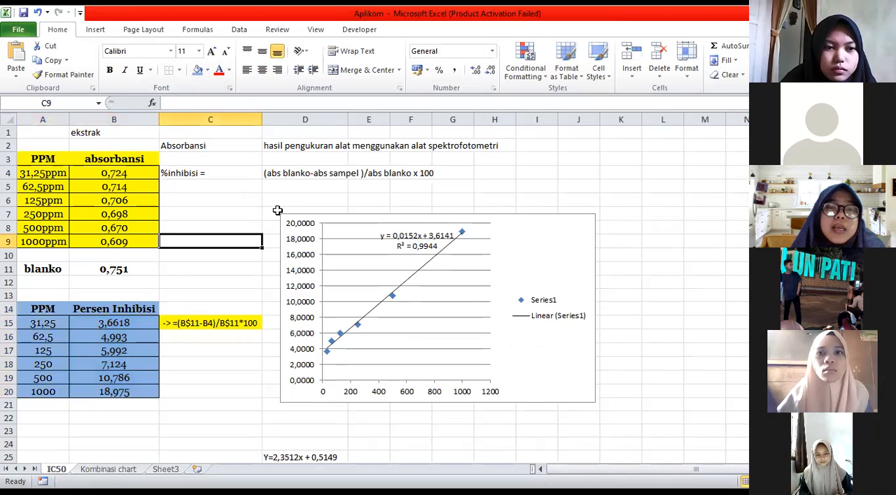
{"action": "left_click", "coordinate": [187, 241]}
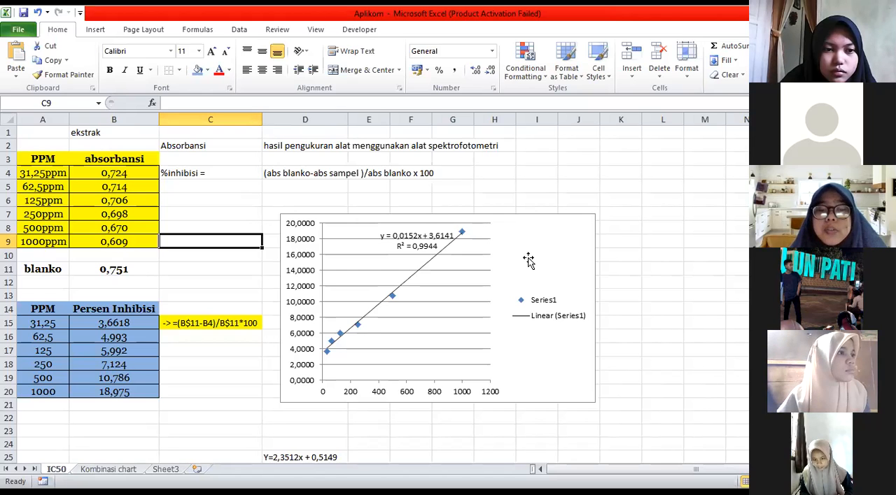
Check the formula of the ic50 result in cell E26 below the chart
{"action": "scroll", "coordinate": [487, 418], "scroll_direction": "down", "scroll_amount": 2}
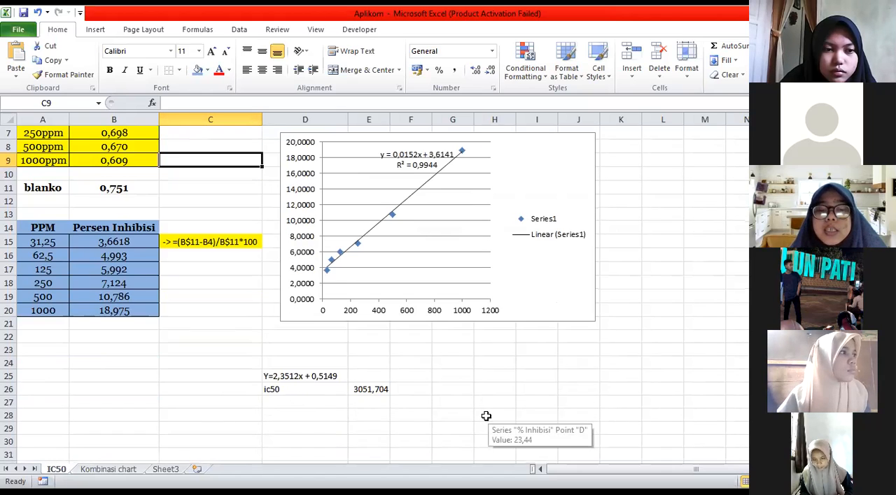
{"action": "left_click", "coordinate": [292, 390]}
{"action": "left_click", "coordinate": [373, 389]}
{"action": "scroll", "coordinate": [416, 368], "scroll_direction": "up", "scroll_amount": 2}
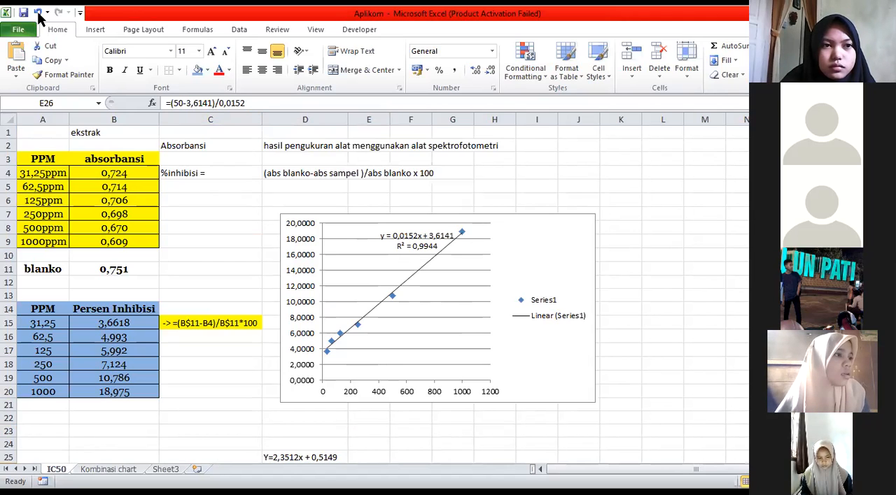
In the advanced Excel options, set the time-consuming operation alert threshold to 33.500 thousand cells
{"action": "left_click", "coordinate": [22, 34]}
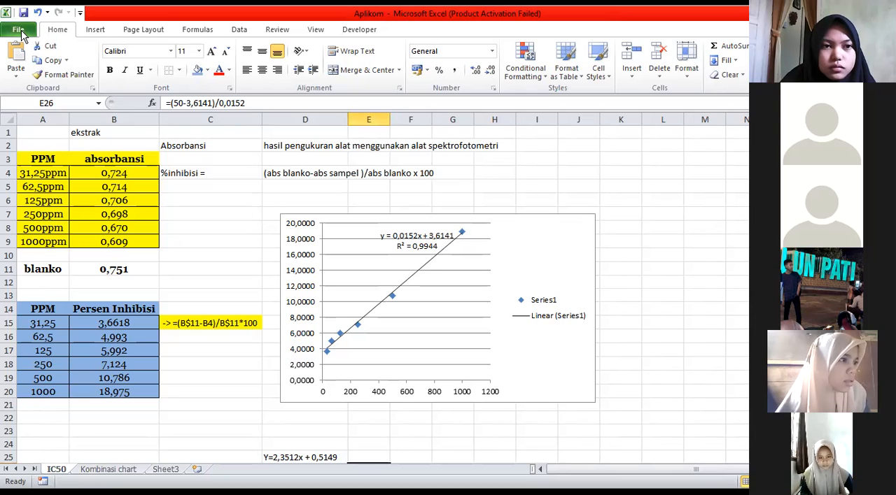
{"action": "left_click", "coordinate": [22, 35]}
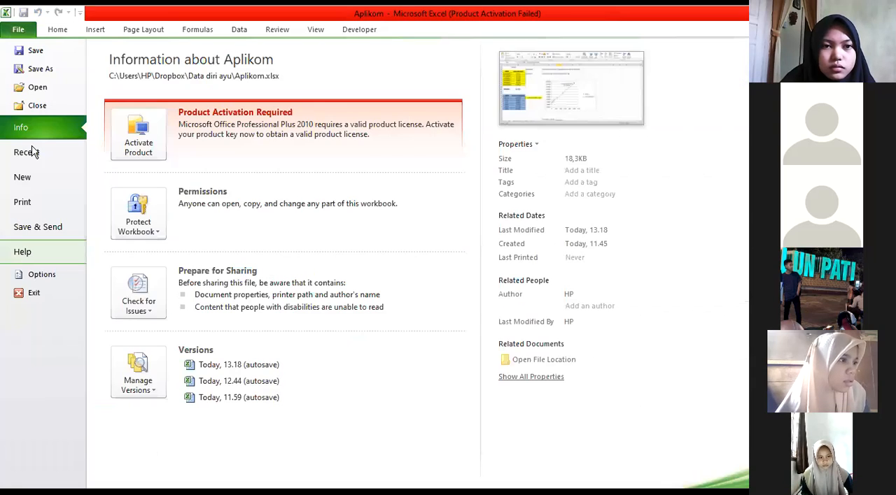
{"action": "key", "text": "Escape"}
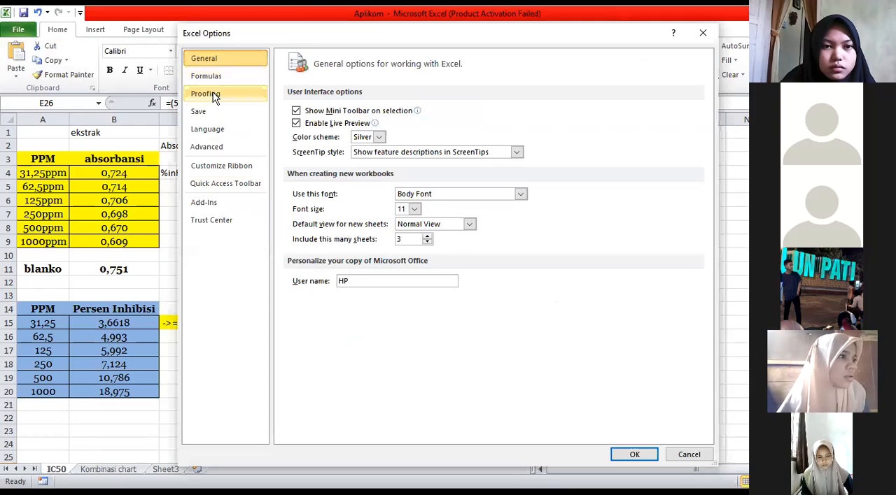
{"action": "left_click", "coordinate": [206, 147]}
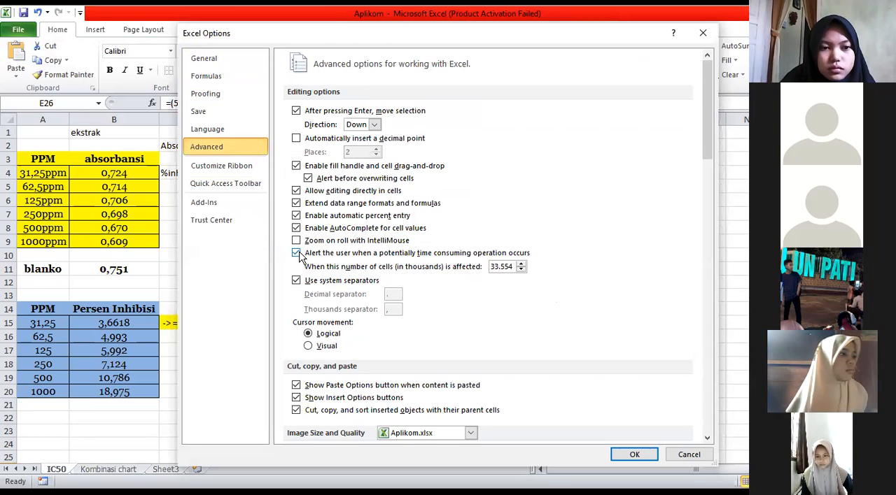
{"action": "left_click", "coordinate": [522, 269]}
{"action": "left_click", "coordinate": [522, 270]}
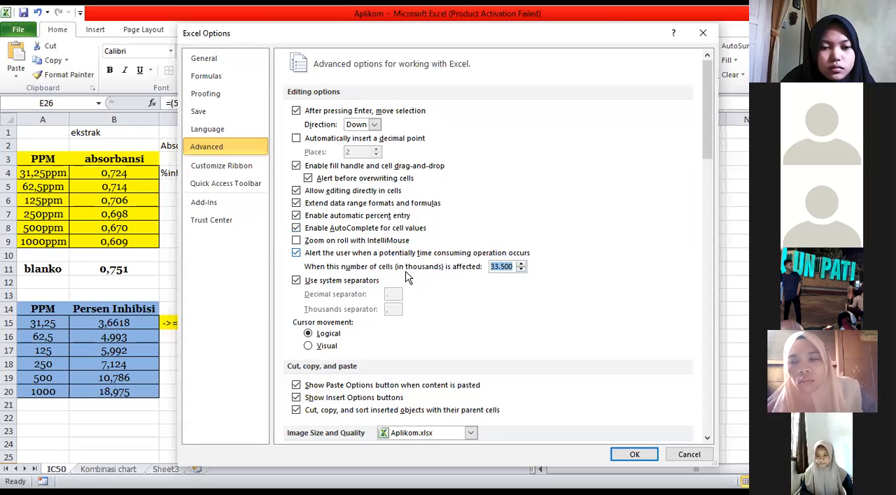
Enable Set precision as displayed for calculating Aplikom.xlsx, accept the accuracy loss, and apply the options
{"action": "scroll", "coordinate": [406, 277], "scroll_direction": "down", "scroll_amount": 3}
{"action": "scroll", "coordinate": [410, 280], "scroll_direction": "down", "scroll_amount": 10}
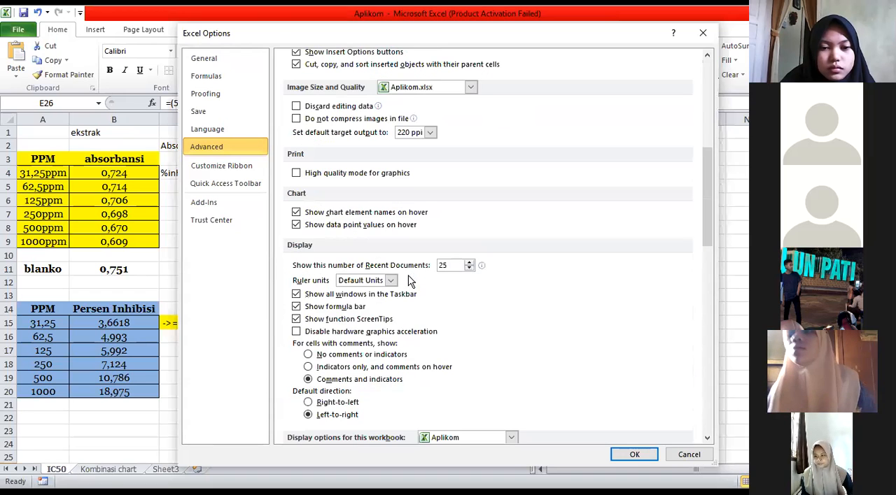
{"action": "scroll", "coordinate": [411, 280], "scroll_direction": "up", "scroll_amount": 10}
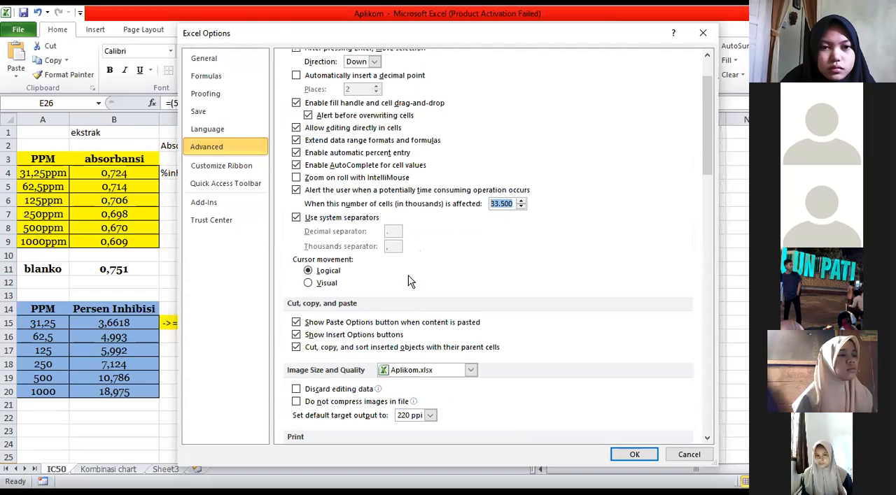
{"action": "scroll", "coordinate": [411, 280], "scroll_direction": "down", "scroll_amount": 13}
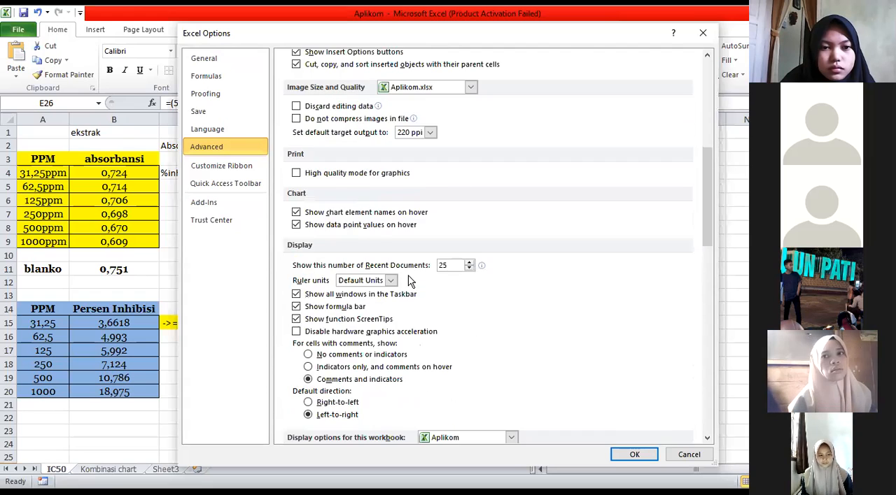
{"action": "scroll", "coordinate": [410, 280], "scroll_direction": "down", "scroll_amount": 8}
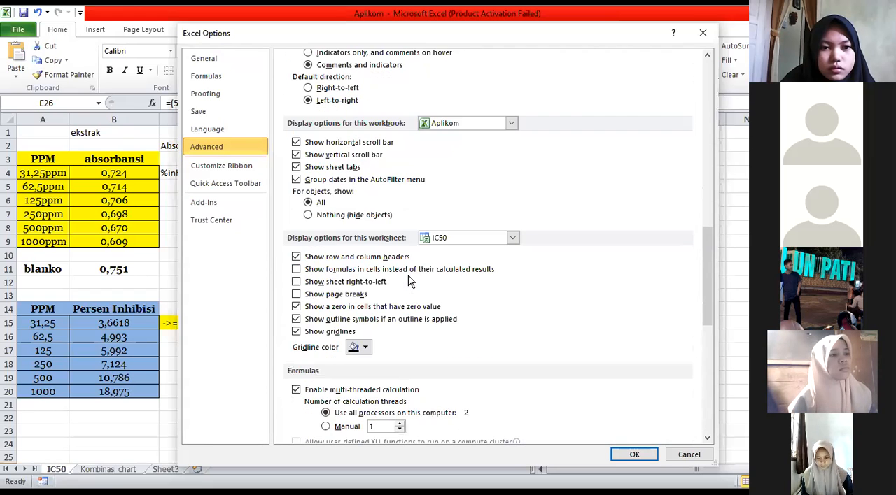
{"action": "scroll", "coordinate": [411, 280], "scroll_direction": "down", "scroll_amount": 5}
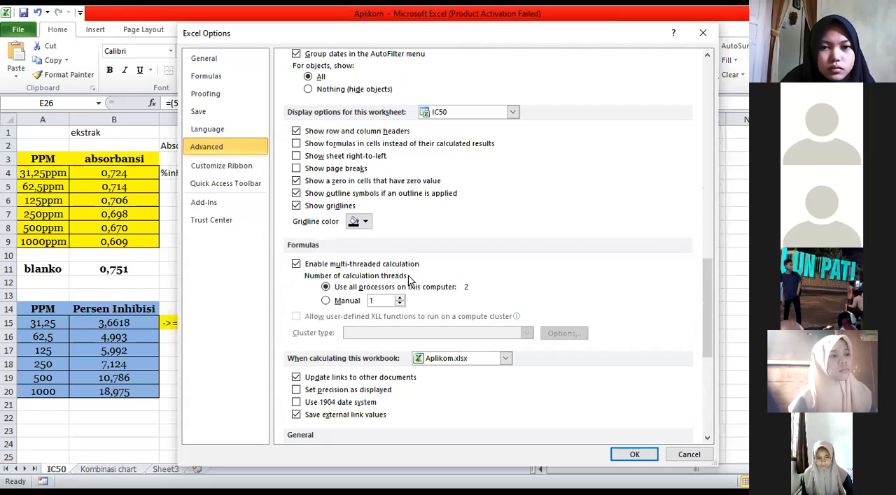
{"action": "scroll", "coordinate": [410, 280], "scroll_direction": "down", "scroll_amount": 2}
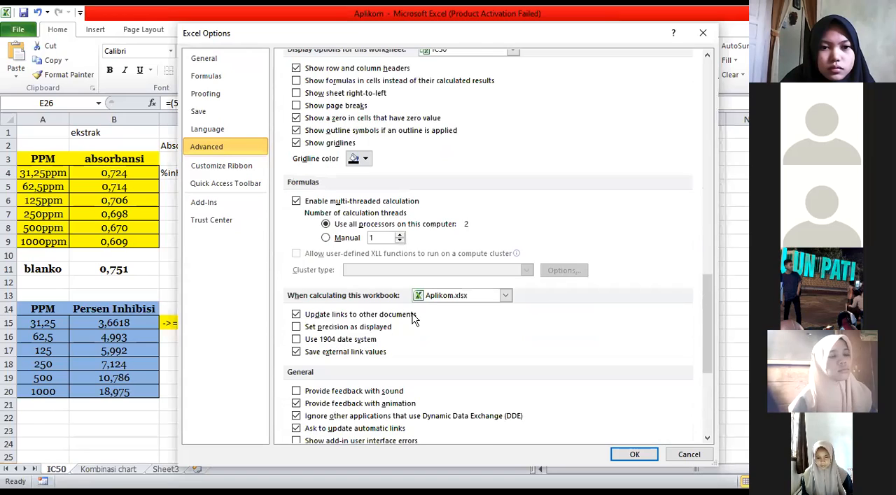
{"action": "left_click", "coordinate": [296, 328]}
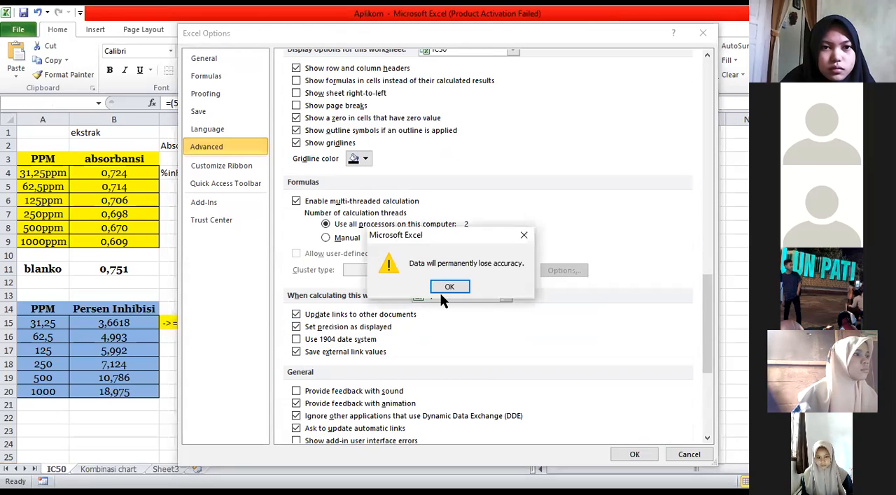
{"action": "left_click", "coordinate": [449, 289]}
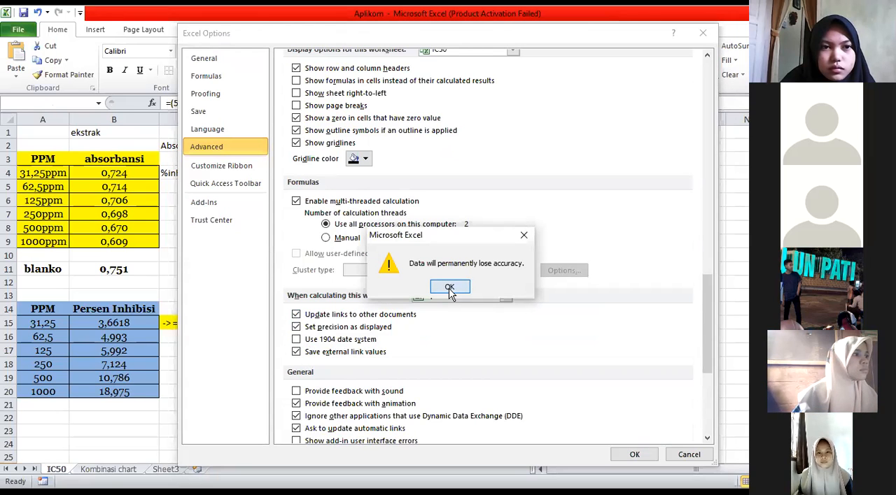
{"action": "left_click", "coordinate": [634, 455]}
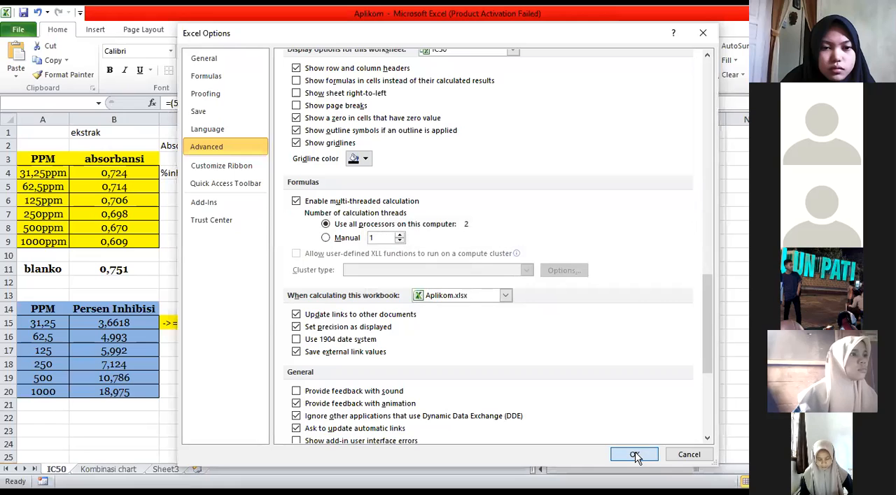
Compare the percent inhibition formulas in cells B15, B16 and B17 for absolute and relative references
{"action": "left_click", "coordinate": [143, 323]}
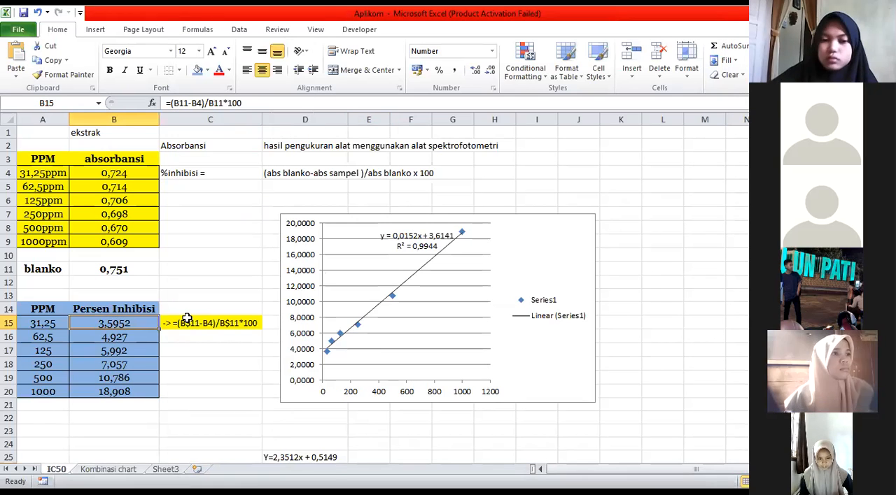
{"action": "left_click", "coordinate": [144, 338]}
{"action": "left_click", "coordinate": [143, 350]}
{"action": "left_click", "coordinate": [145, 324]}
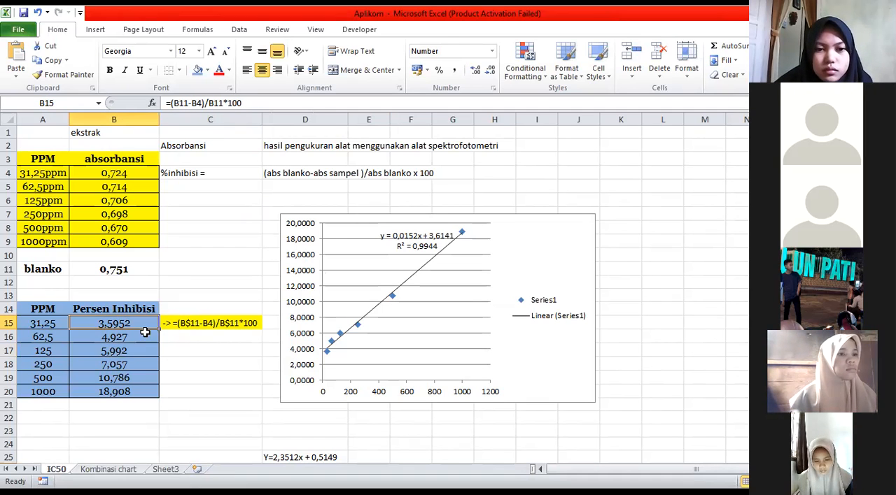
{"action": "left_click", "coordinate": [143, 348]}
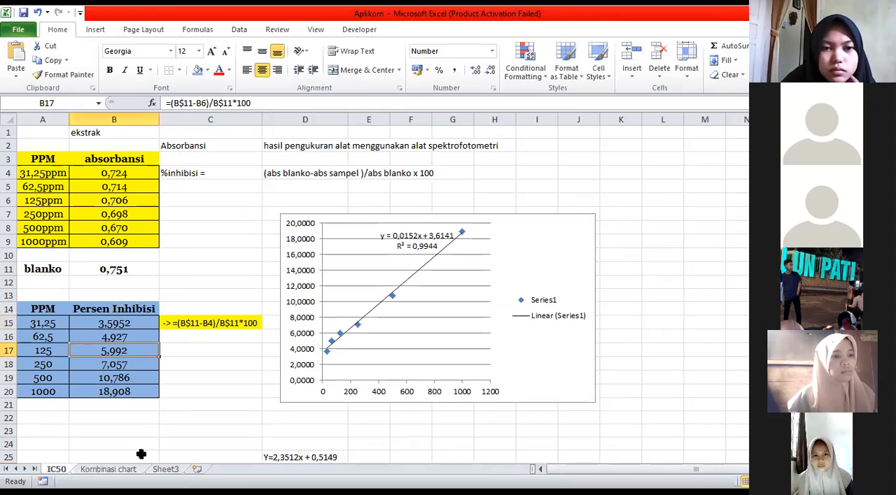
Change the formula in B15 to =(B$11-B4)/B$11*100 so the reference to the blanko row stays fixed
{"action": "left_click", "coordinate": [141, 322]}
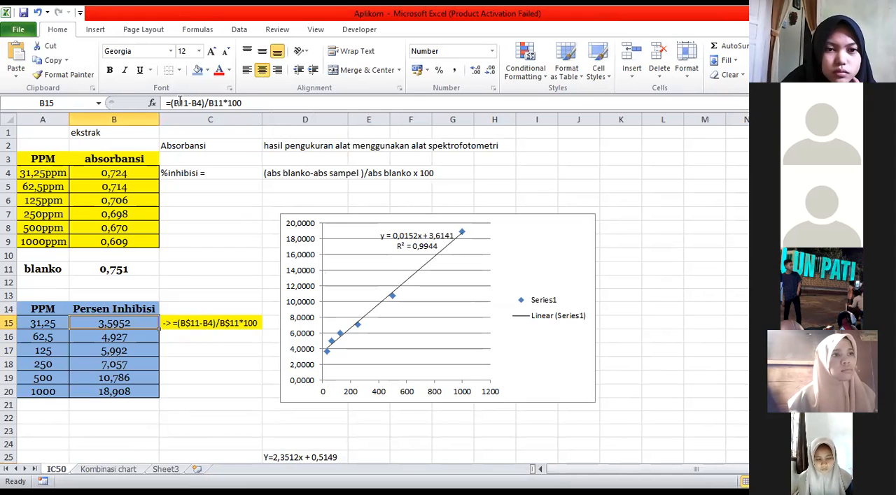
{"action": "key", "text": "F2"}
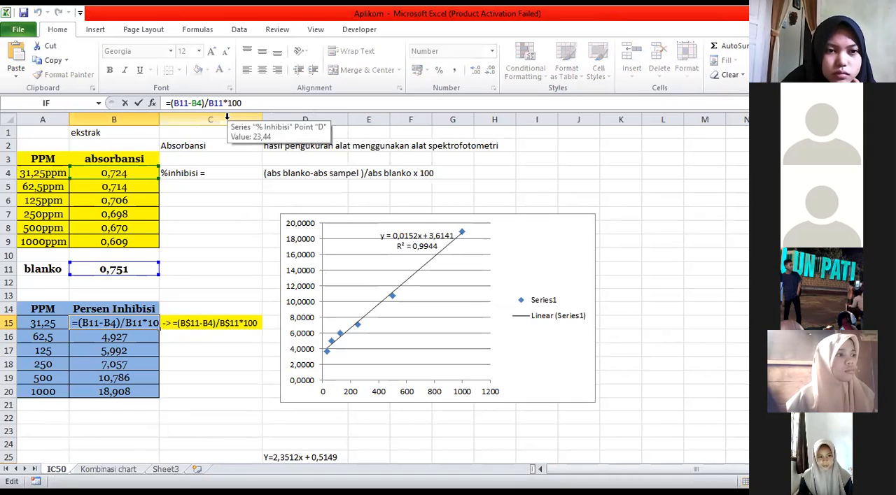
{"action": "type", "text": "*11"}
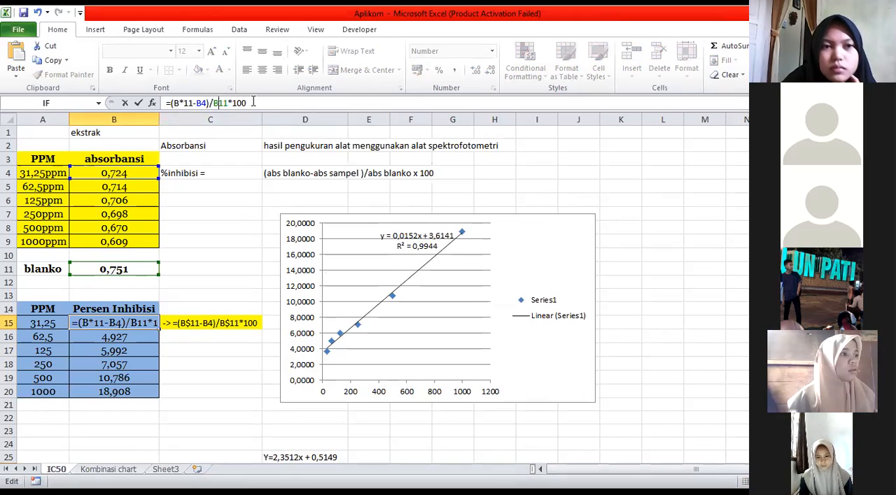
{"action": "type", "text": "*"}
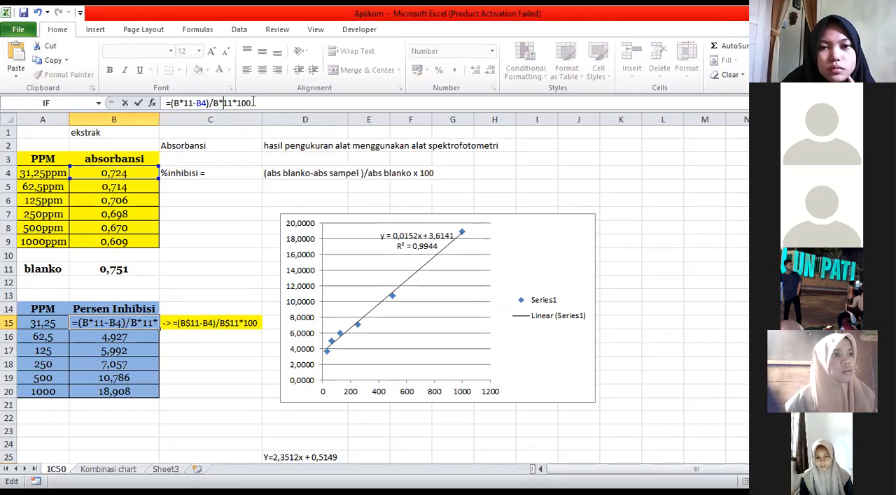
{"action": "key", "text": "BackSpace"}
{"action": "type", "text": "$"}
{"action": "key", "text": "Left"}
{"action": "key", "text": "Left"}
{"action": "key", "text": "Left"}
{"action": "key", "text": "Left"}
{"action": "key", "text": "Left"}
{"action": "key", "text": "BackSpace"}
{"action": "type", "text": "$"}
{"action": "key", "text": "Return"}
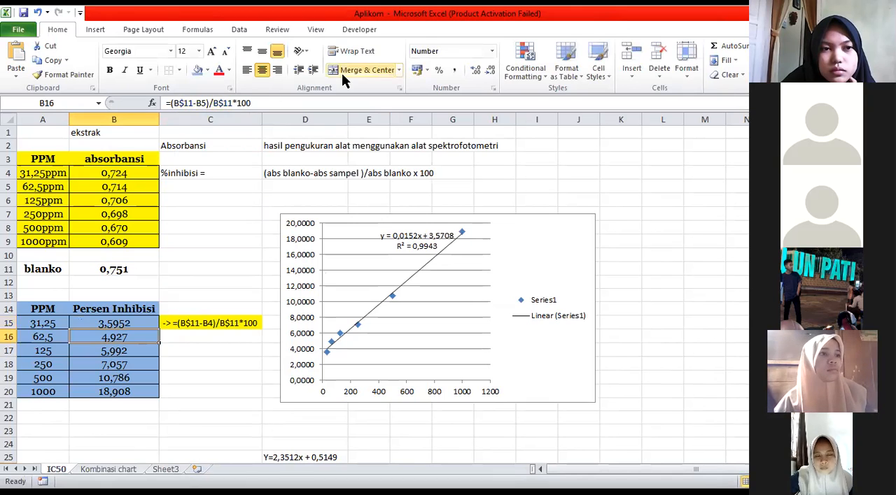
Copy the percent inhibition formula from B15 down through B20
{"action": "left_click", "coordinate": [144, 321]}
{"action": "left_click_drag", "start_coordinate": [160, 329], "coordinate": [160, 396]}
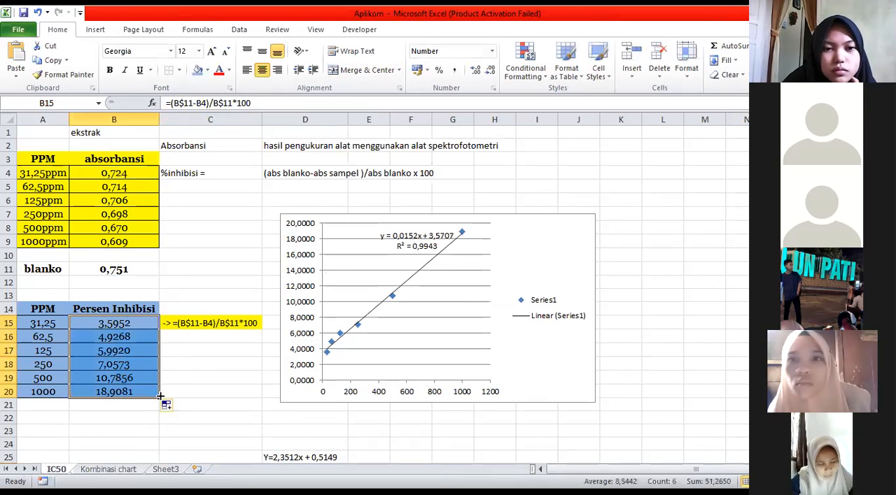
{"action": "left_click", "coordinate": [201, 361]}
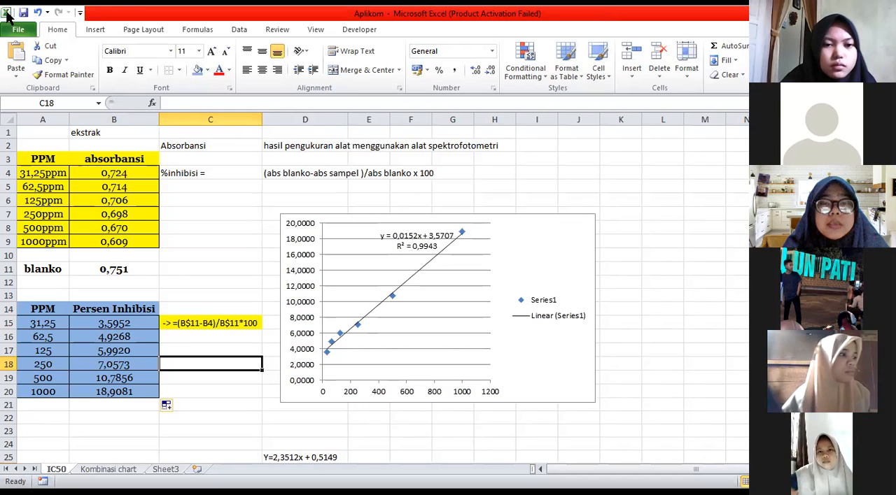
Inspect the regression chart's source data range and its trendline equation label
{"action": "left_click", "coordinate": [501, 241]}
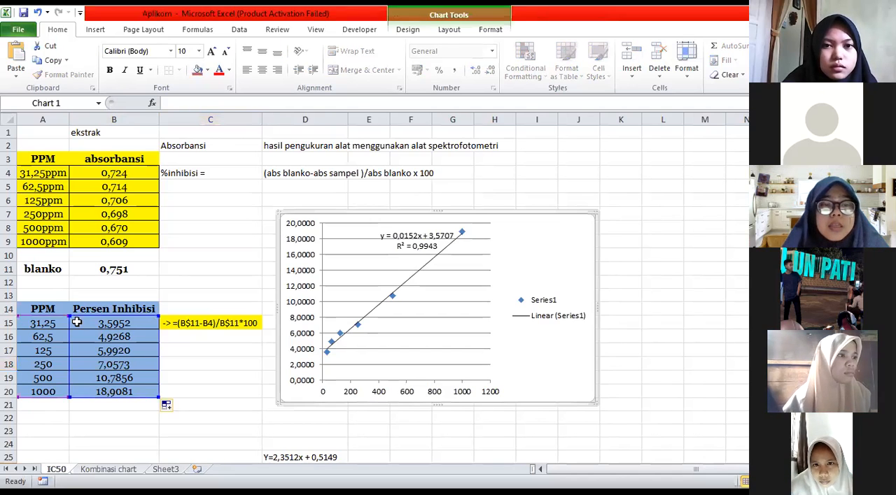
{"action": "key", "text": "Escape"}
{"action": "left_click", "coordinate": [217, 253]}
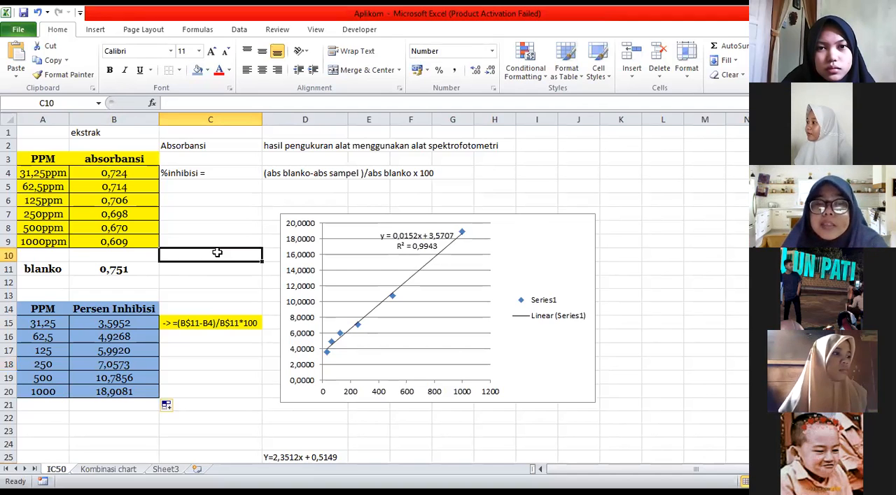
{"action": "left_click", "coordinate": [405, 238]}
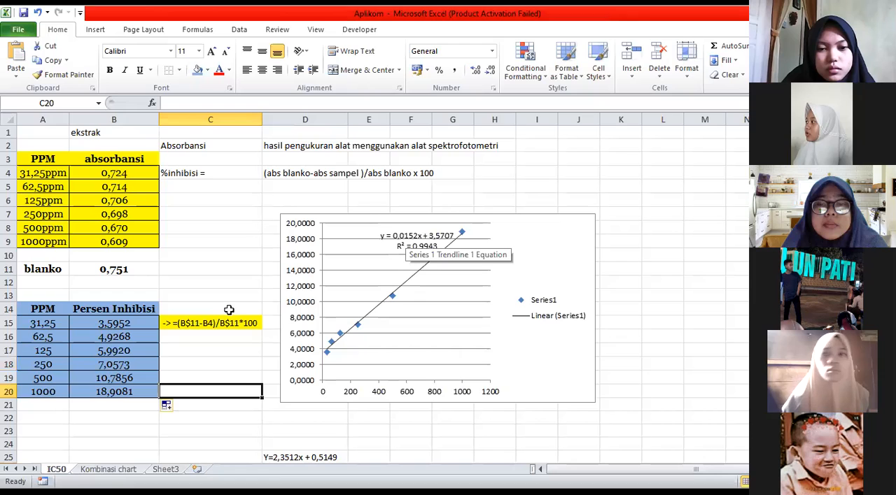
{"action": "left_click", "coordinate": [207, 377]}
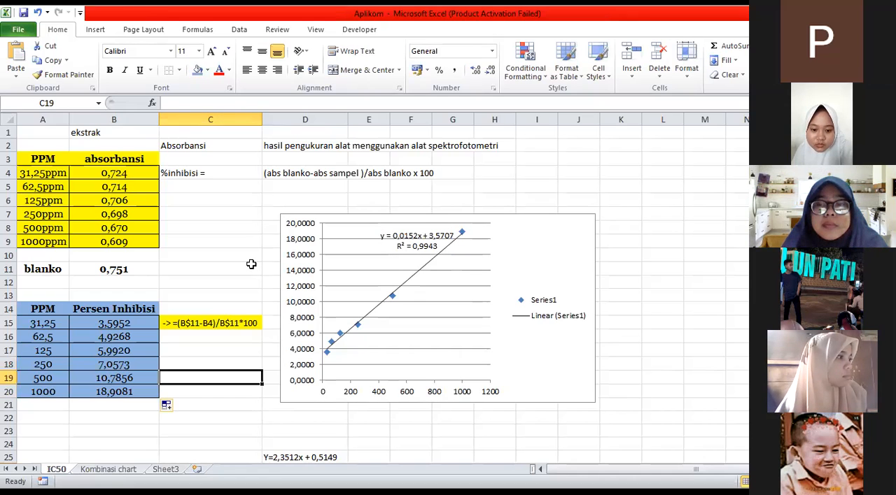
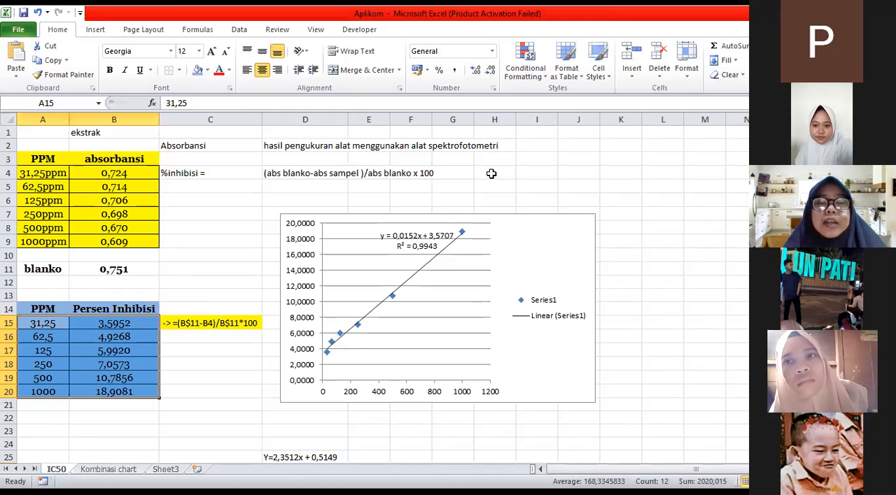
Examine the regression equation in D25 and the formula that calculates the ic50 value in E26
{"action": "scroll", "coordinate": [313, 414], "scroll_direction": "down", "scroll_amount": 1}
{"action": "left_click", "coordinate": [308, 416]}
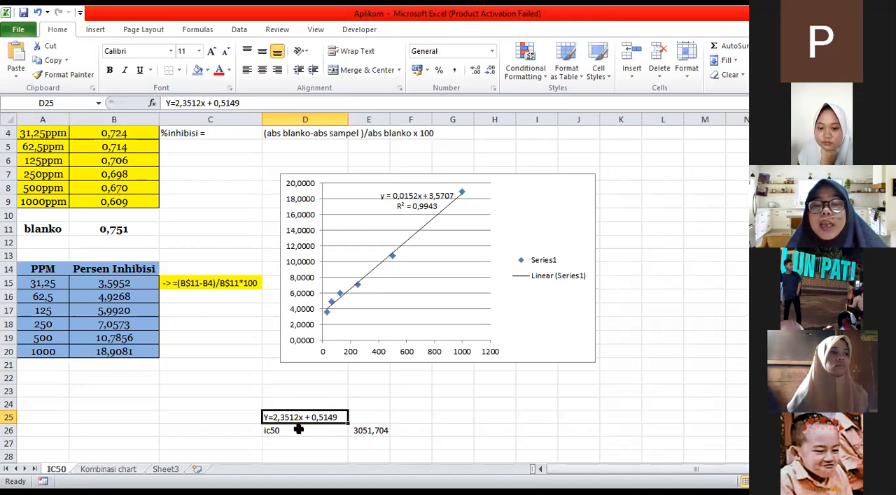
{"action": "left_click", "coordinate": [298, 430]}
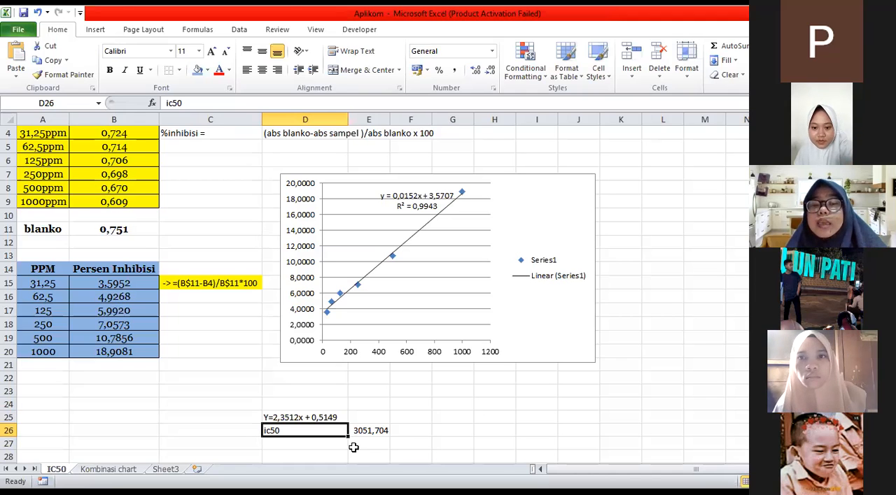
{"action": "scroll", "coordinate": [124, 138], "scroll_direction": "up", "scroll_amount": 1}
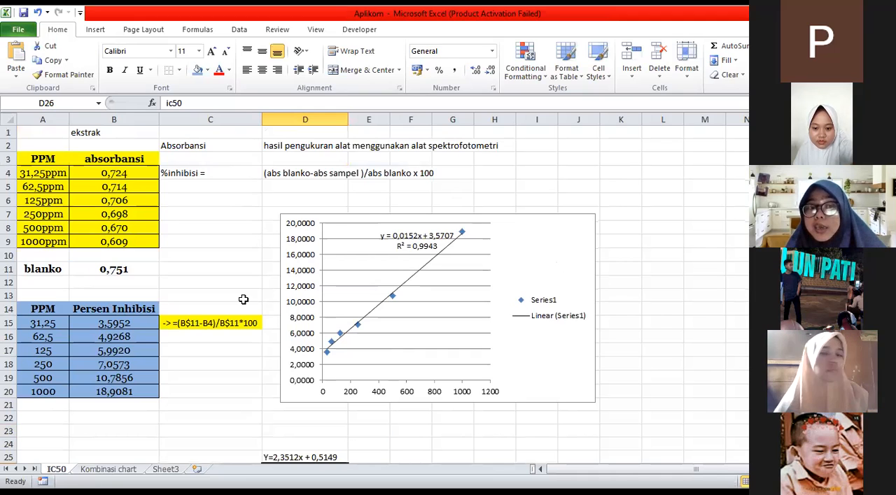
{"action": "scroll", "coordinate": [260, 295], "scroll_direction": "down", "scroll_amount": 1}
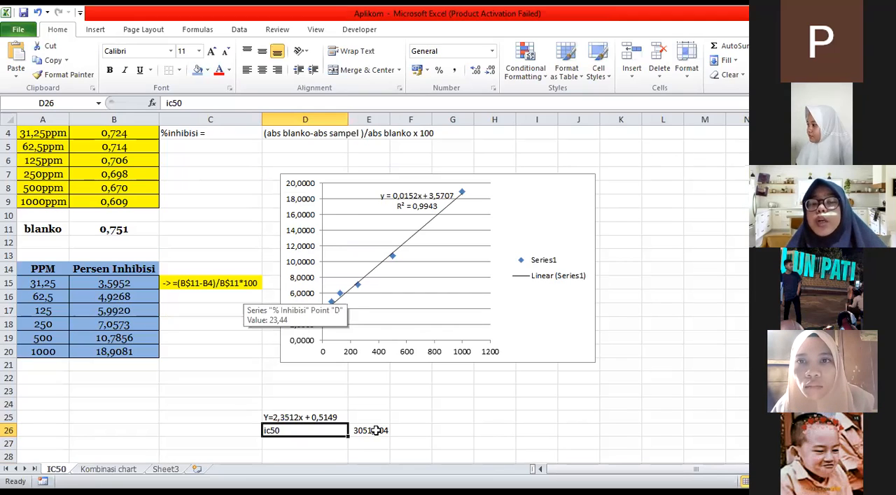
{"action": "key", "text": "Right"}
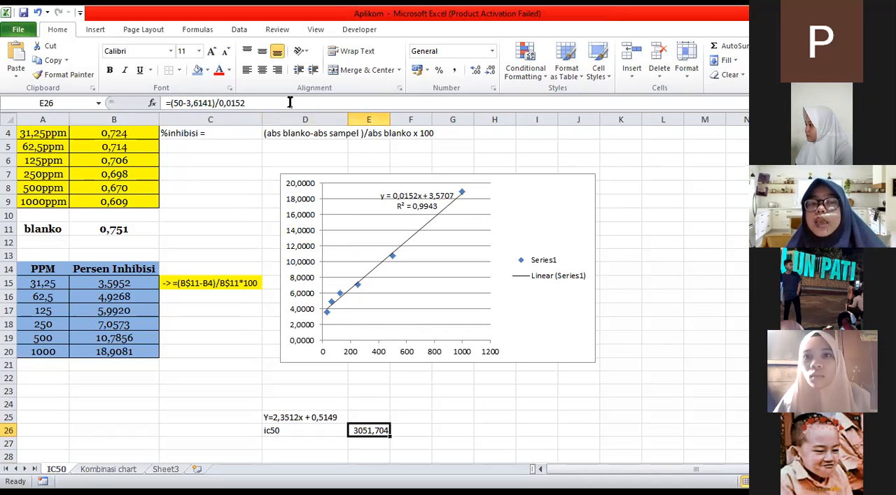
{"action": "key", "text": "F2"}
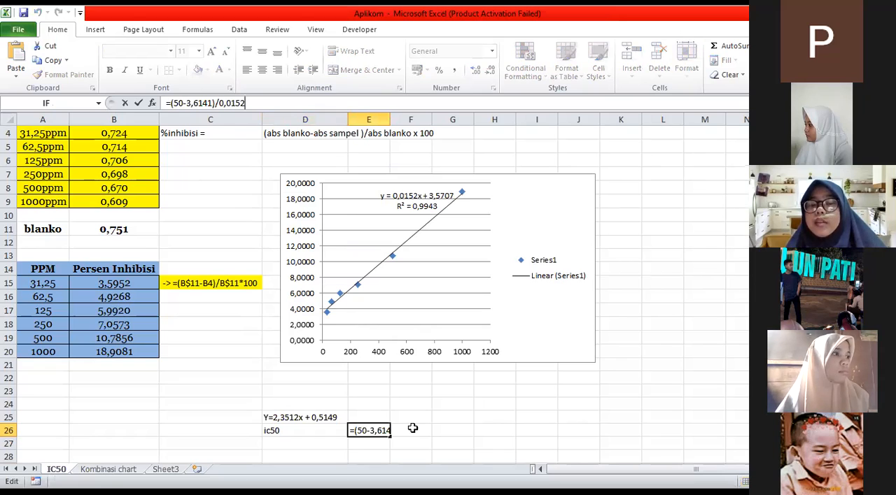
{"action": "key", "text": "ctrl+Return"}
{"action": "key", "text": "F2"}
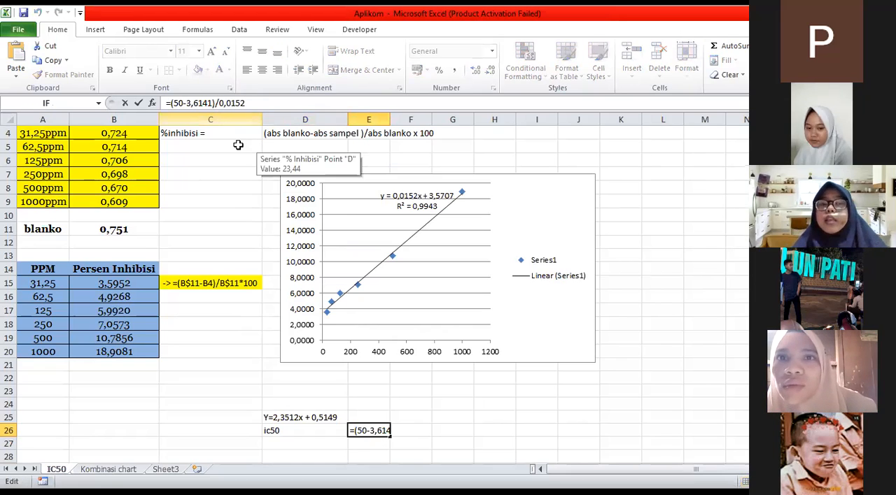
{"action": "left_click", "coordinate": [185, 103]}
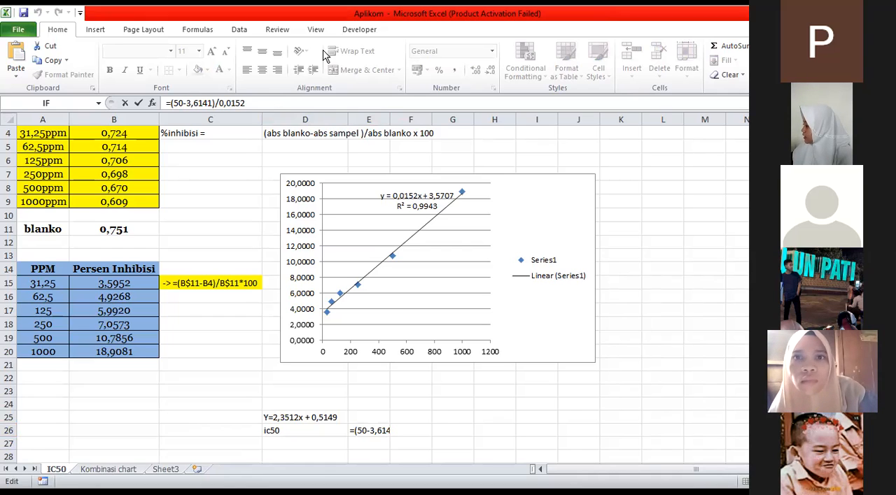
Change the slope in the regression equation text in D25 to 0,0152 to match the chart's trendline
{"action": "left_click", "coordinate": [296, 415]}
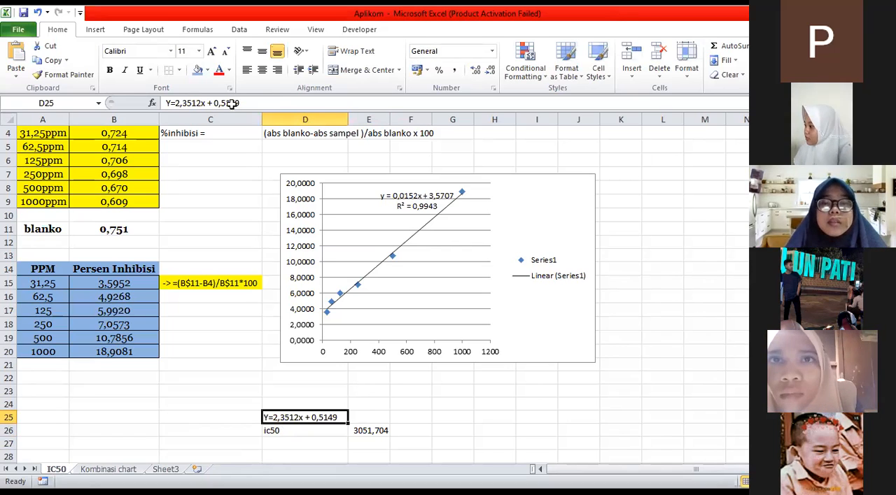
{"action": "left_click", "coordinate": [179, 103]}
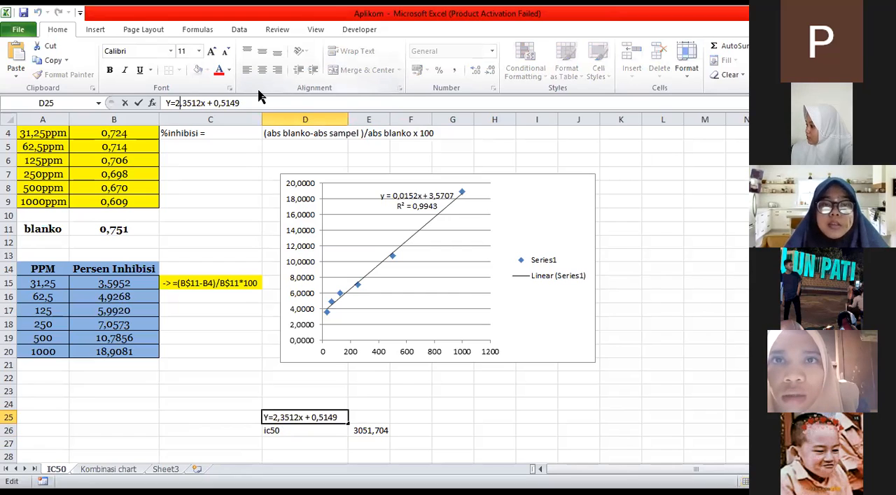
{"action": "key", "text": "BackSpace"}
{"action": "key", "text": "Delete"}
{"action": "key", "text": "Delete"}
{"action": "key", "text": "Delete"}
{"action": "key", "text": "Delete"}
{"action": "key", "text": "Delete"}
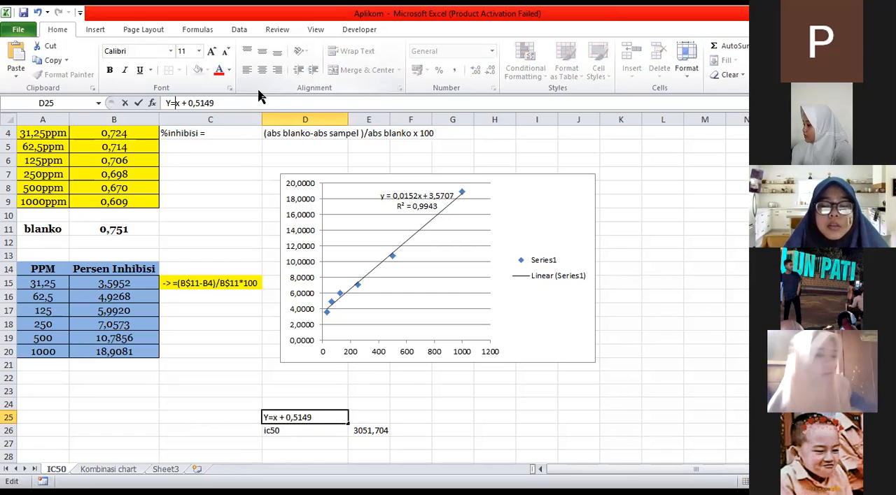
{"action": "type", "text": "0,"}
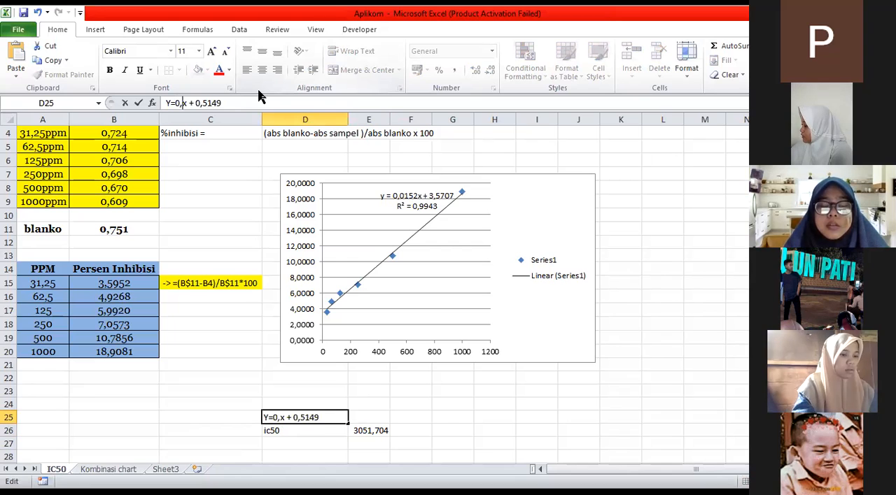
{"action": "type", "text": "0152"}
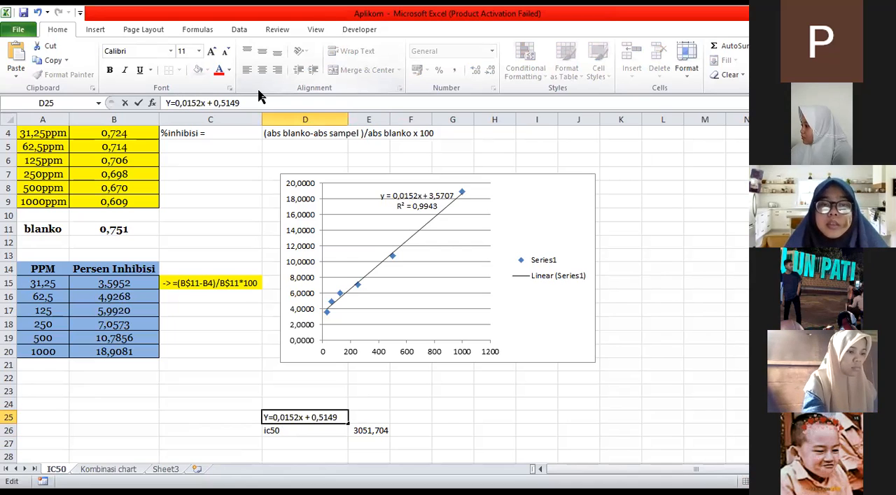
Change the intercept in the D25 equation to 3,5707 so the text reads Y=0,0152x +3,5707
{"action": "key", "text": "Right"}
{"action": "key", "text": "Delete"}
{"action": "key", "text": "Delete"}
{"action": "type", "text": "3,"}
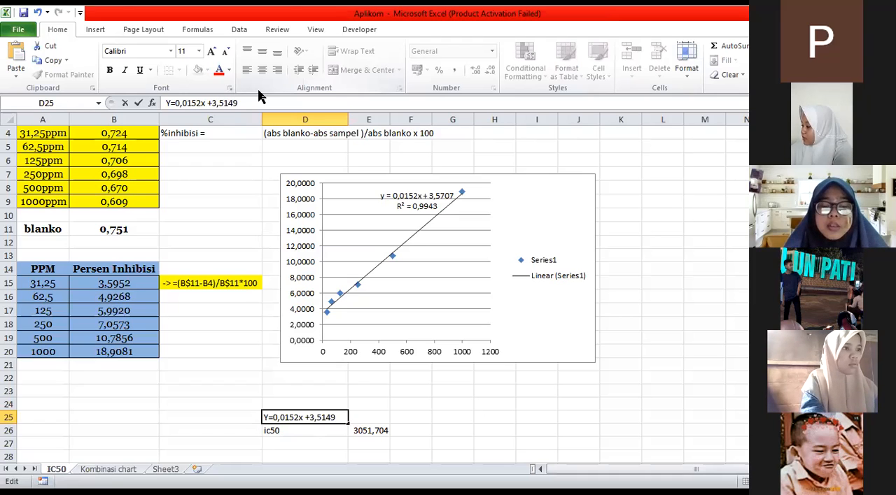
{"action": "type", "text": "570"}
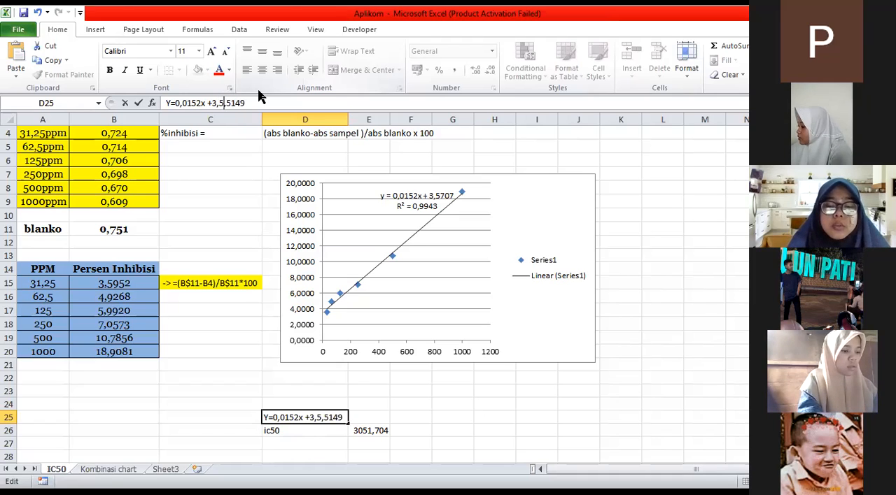
{"action": "type", "text": "7"}
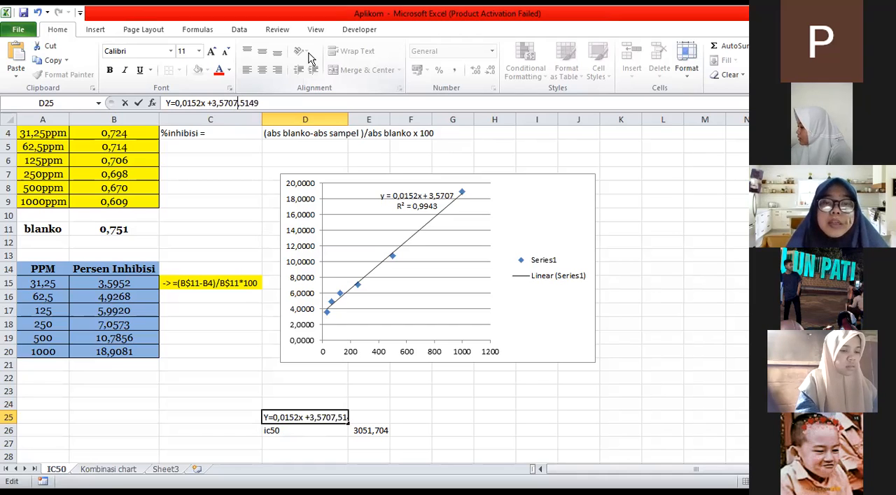
{"action": "key", "text": "Delete"}
{"action": "key", "text": "Delete"}
{"action": "key", "text": "Delete"}
{"action": "key", "text": "Delete"}
{"action": "key", "text": "Delete"}
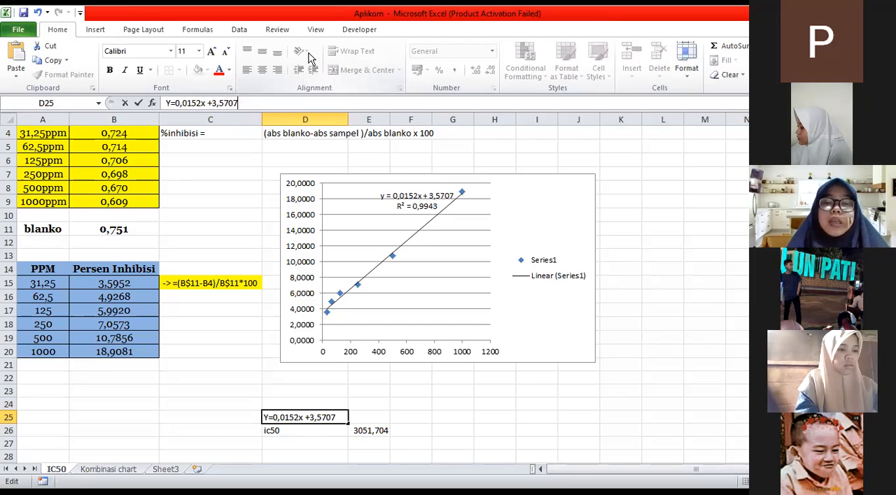
{"action": "key", "text": "Return"}
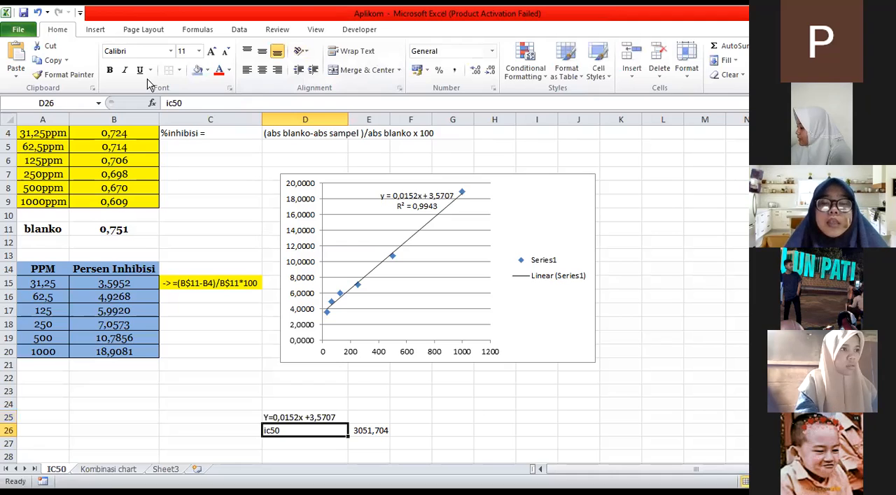
Compare the terms of the ic50 formula in E26 with the updated regression equation and the percent inhibition table
{"action": "key", "text": "Right"}
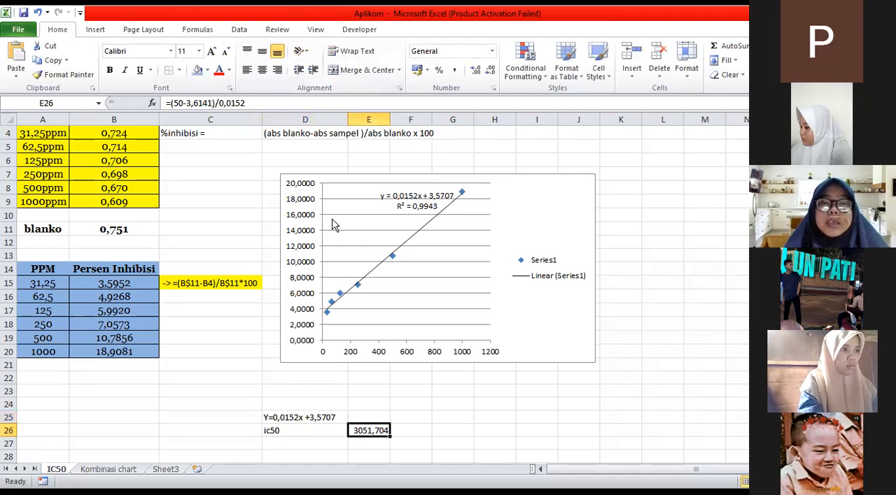
{"action": "key", "text": "F2"}
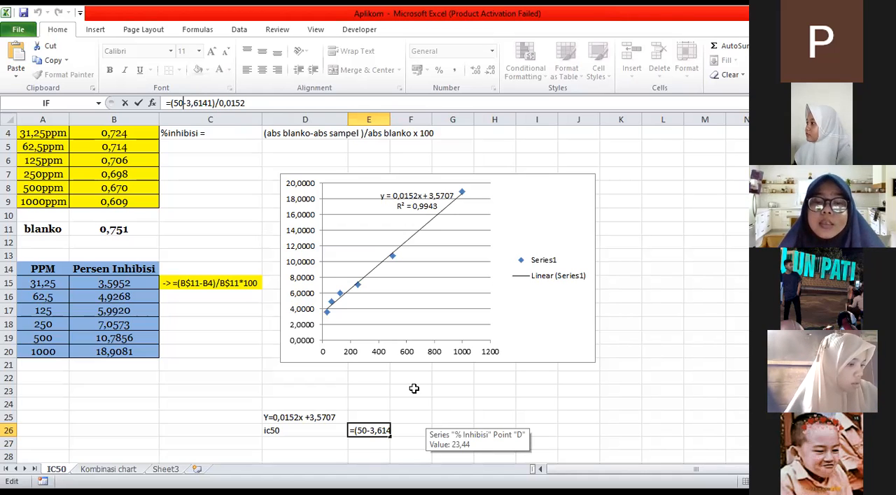
{"action": "key", "text": "Return"}
{"action": "key", "text": "Up"}
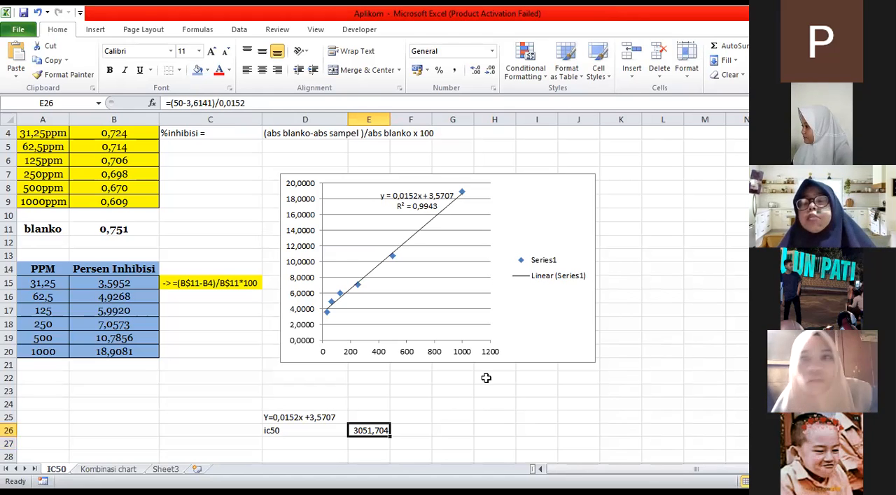
{"action": "scroll", "coordinate": [168, 371], "scroll_direction": "up", "scroll_amount": 1}
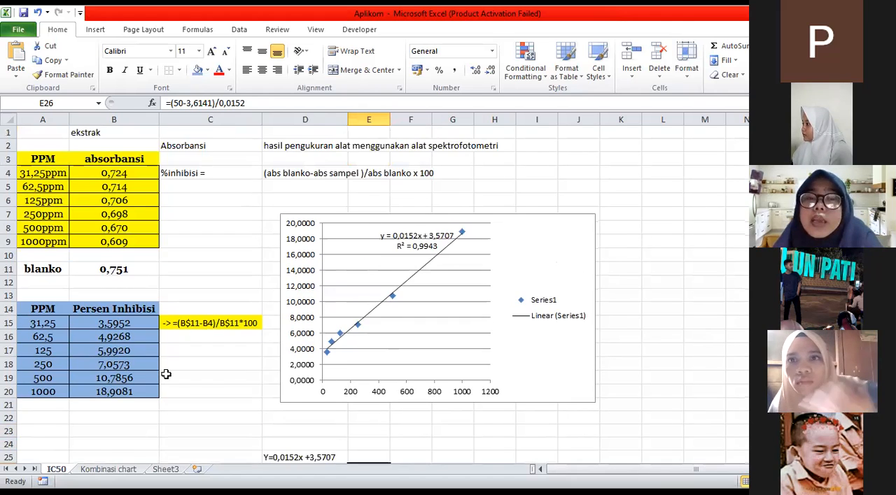
{"action": "scroll", "coordinate": [168, 371], "scroll_direction": "down", "scroll_amount": 2}
{"action": "scroll", "coordinate": [168, 372], "scroll_direction": "up", "scroll_amount": 1}
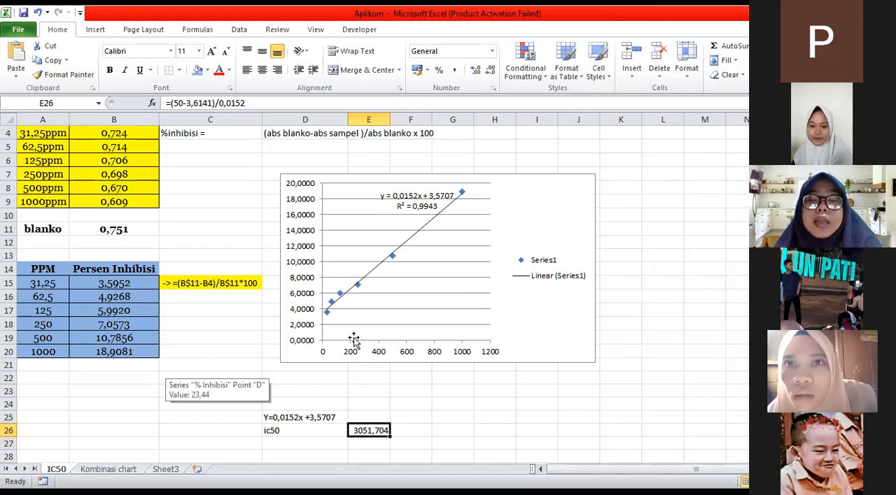
Enter the unit ppm in F26 beside the ic50 result
{"action": "left_click", "coordinate": [409, 430]}
{"action": "type", "text": "ppm"}
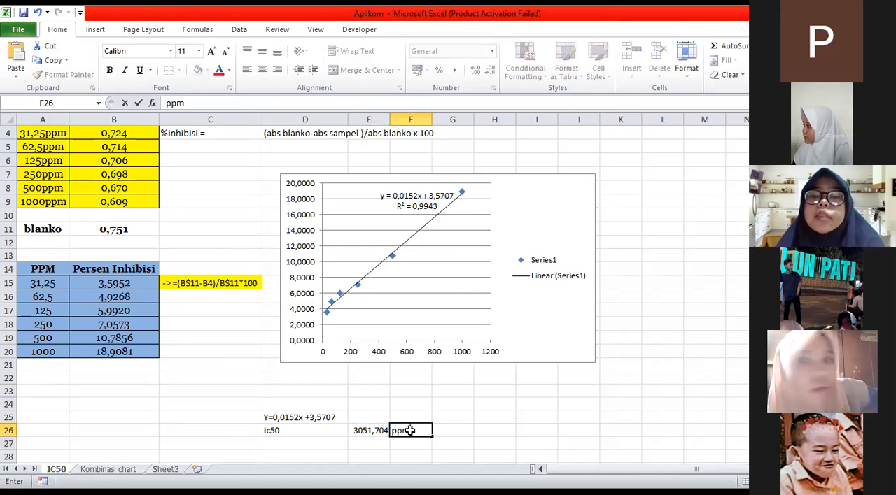
{"action": "key", "text": "Return"}
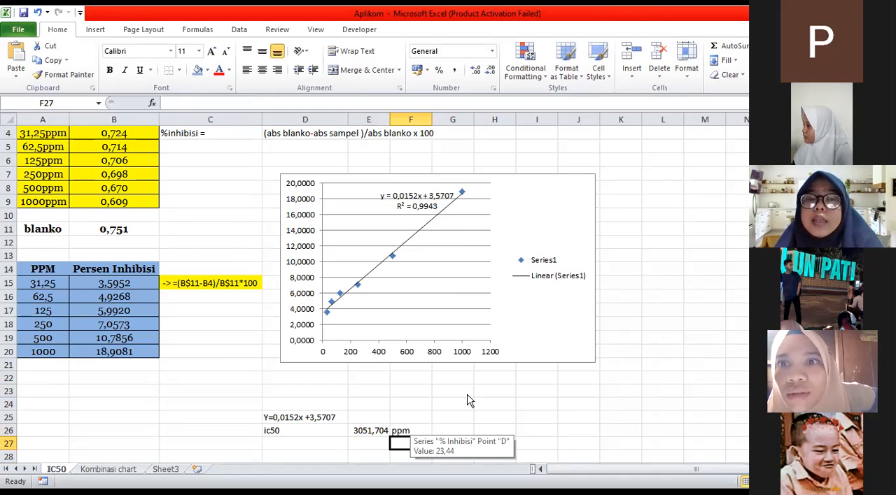
Replace the intercept in the ic50 formula in E26 with the one from the chart's regression equation
{"action": "key", "text": "Up"}
{"action": "key", "text": "Left"}
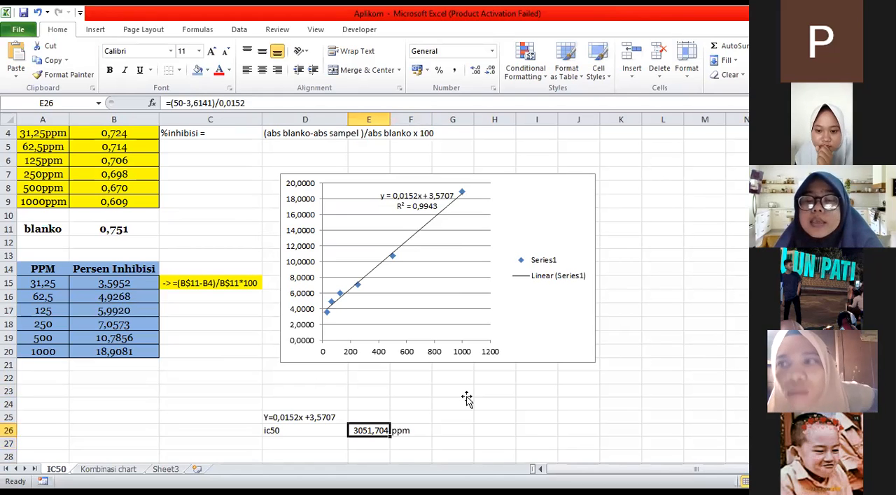
{"action": "scroll", "coordinate": [467, 398], "scroll_direction": "up", "scroll_amount": 1}
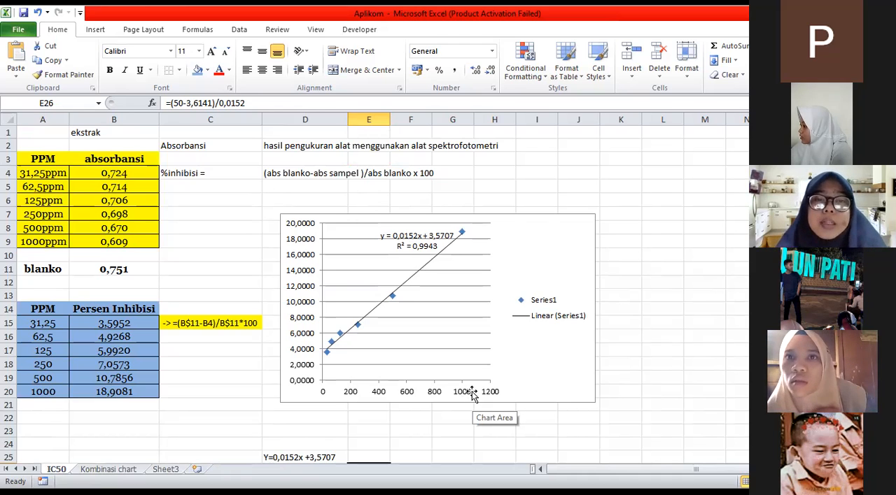
{"action": "scroll", "coordinate": [470, 391], "scroll_direction": "down", "scroll_amount": 1}
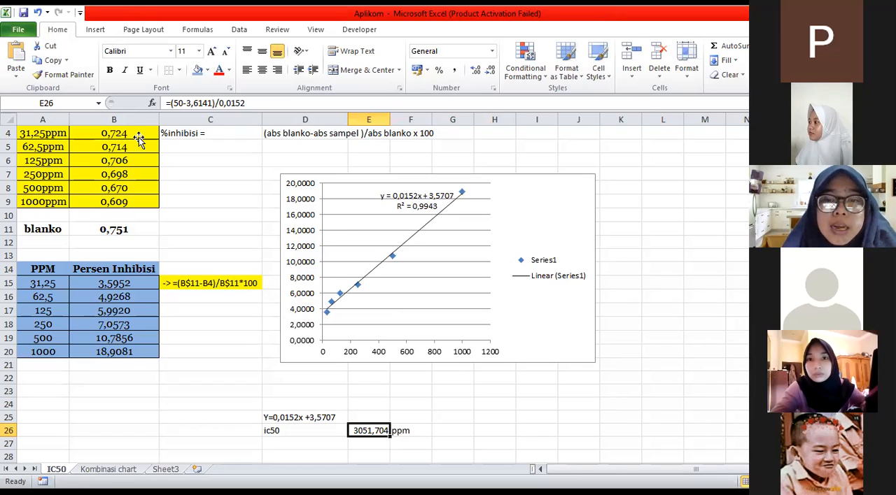
{"action": "left_click", "coordinate": [220, 104]}
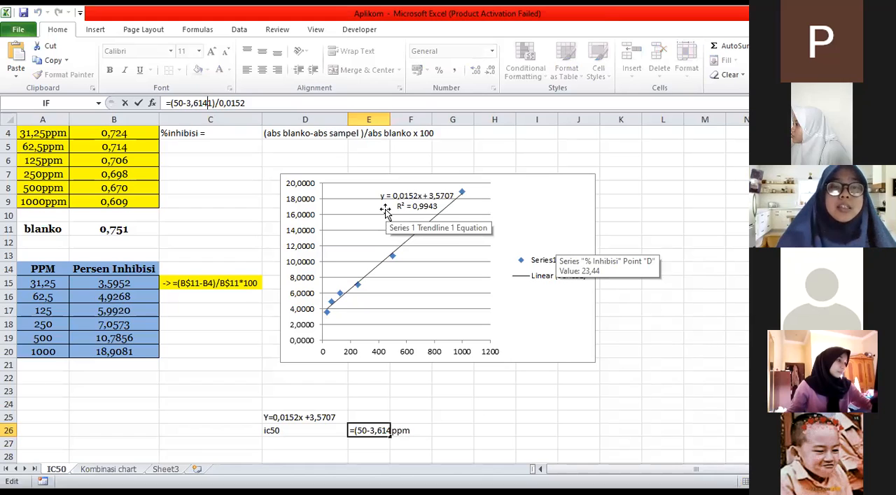
{"action": "key", "text": "BackSpace"}
{"action": "key", "text": "BackSpace"}
{"action": "key", "text": "BackSpace"}
{"action": "key", "text": "BackSpace"}
{"action": "key", "text": "BackSpace"}
{"action": "key", "text": "BackSpace"}
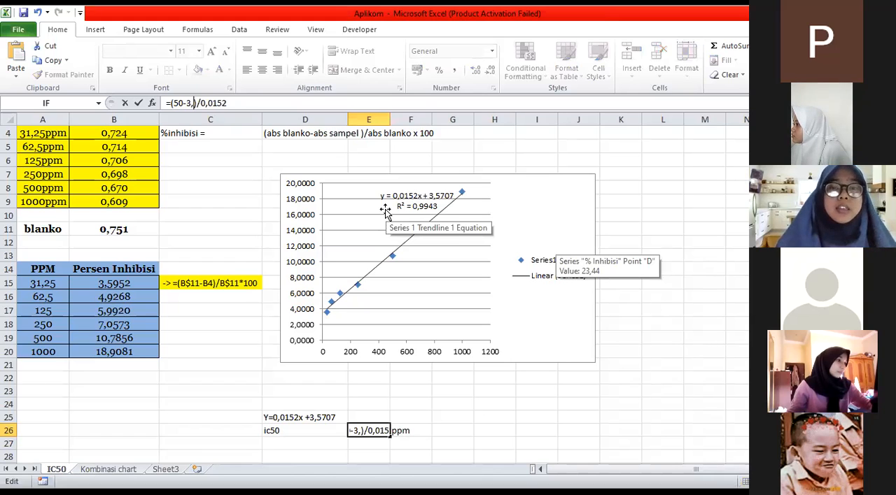
{"action": "type", "text": "3,"}
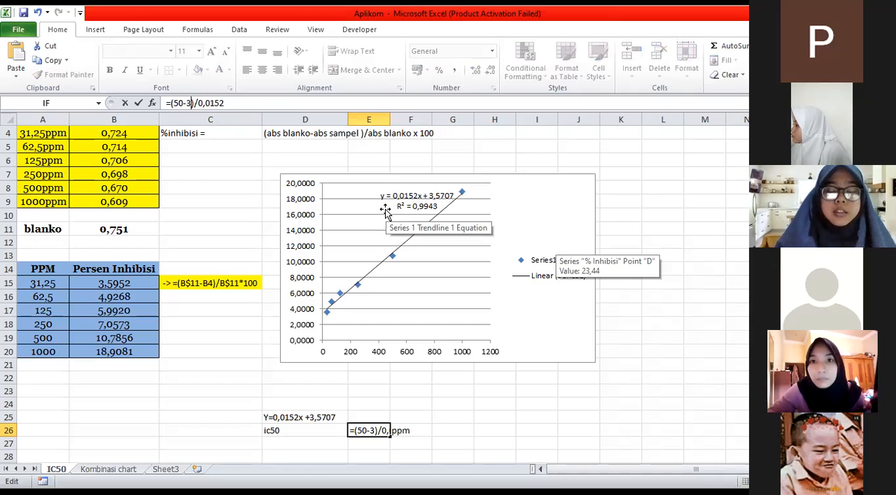
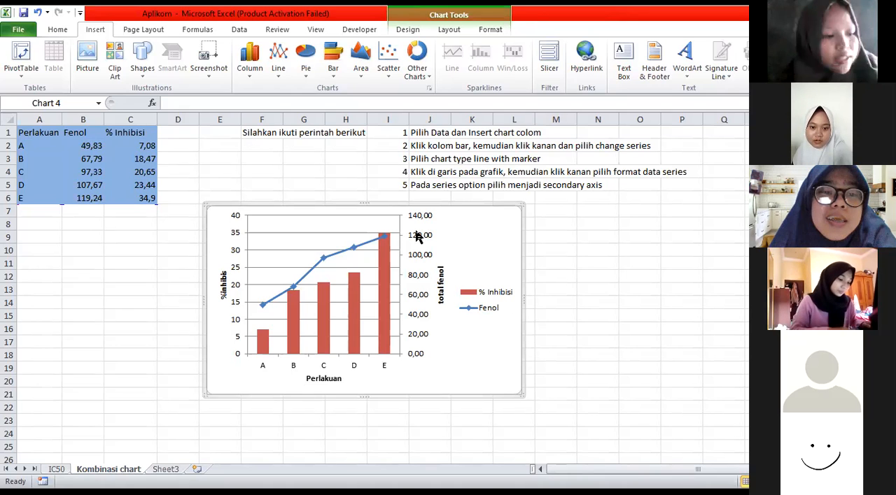
Insert a 2-D clustered column chart from the Perlakuan, Fenol and % Inhibisi data in A2:C6
{"action": "left_click_drag", "start_coordinate": [25, 150], "coordinate": [138, 198]}
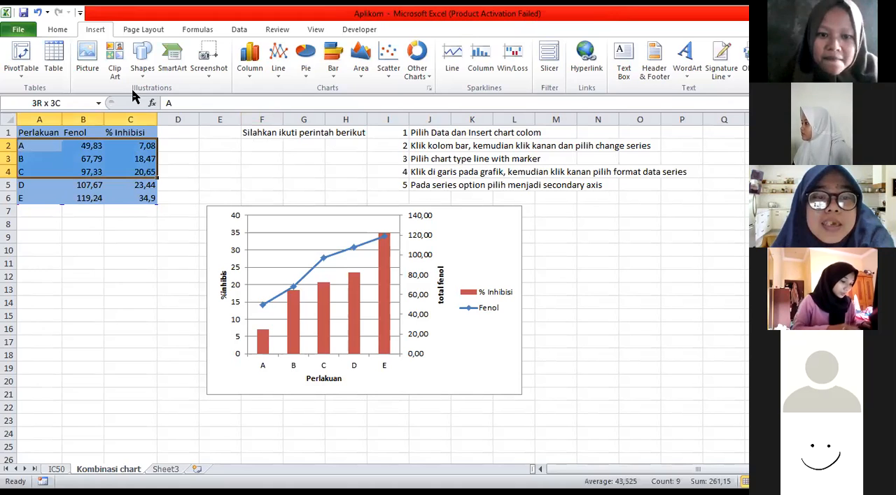
{"action": "left_click", "coordinate": [251, 68]}
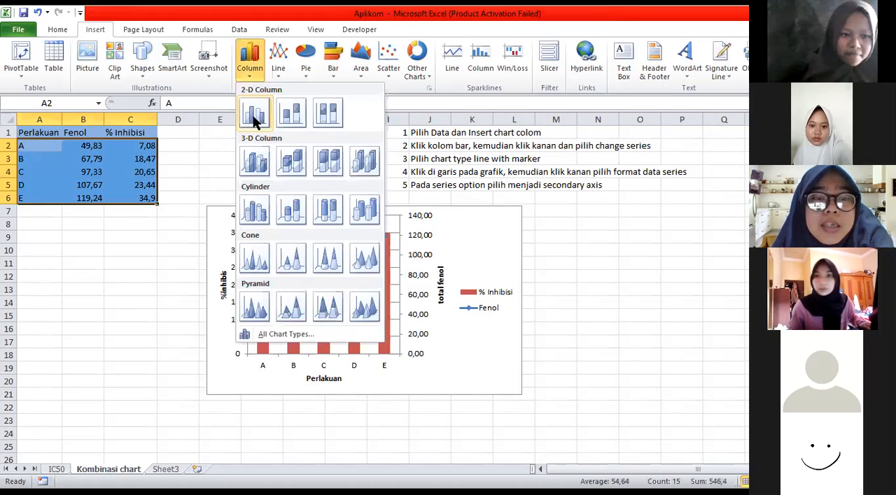
{"action": "left_click", "coordinate": [356, 348]}
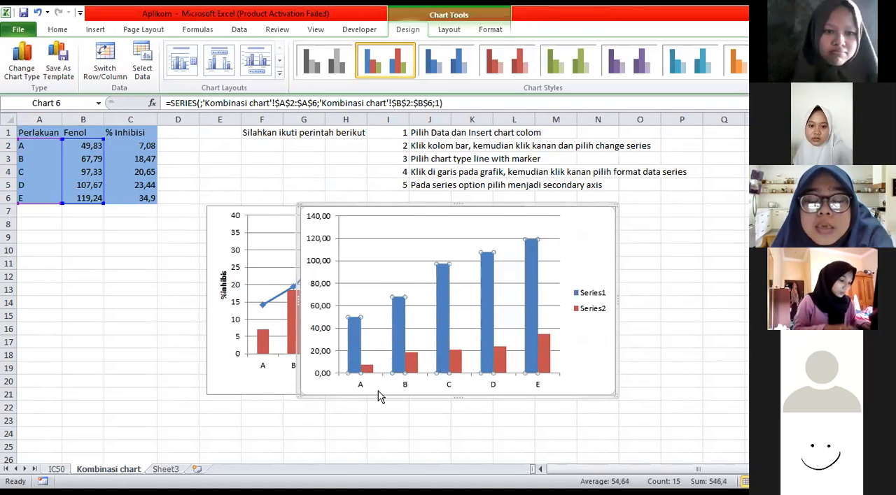
Change the chart type of the new chart's Fenol series (Series1) to Line with Markers
{"action": "right_click", "coordinate": [377, 392]}
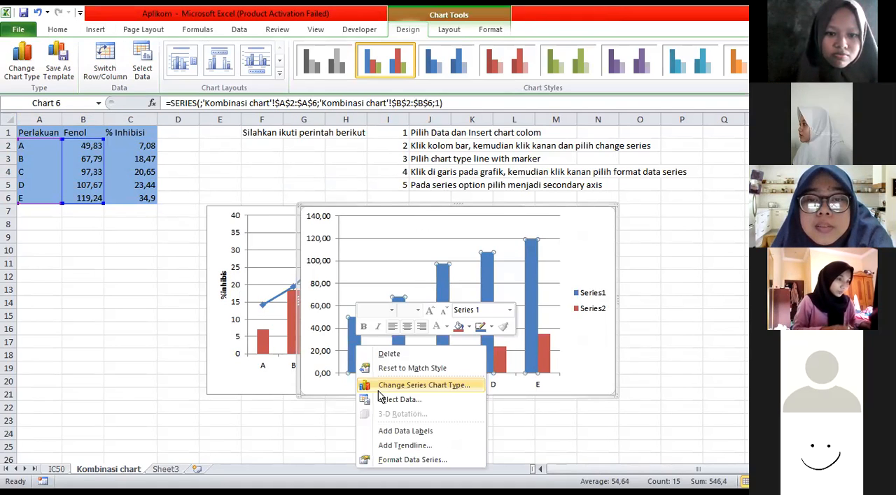
{"action": "left_click", "coordinate": [379, 389]}
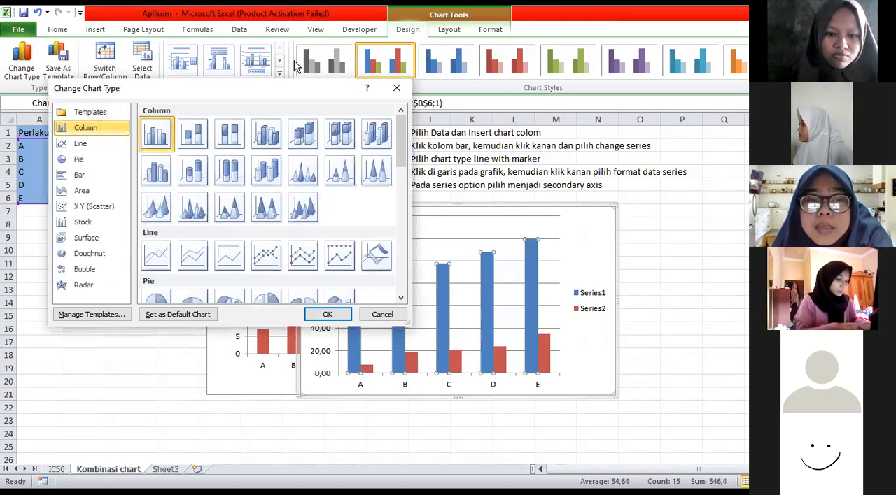
{"action": "left_click", "coordinate": [273, 262]}
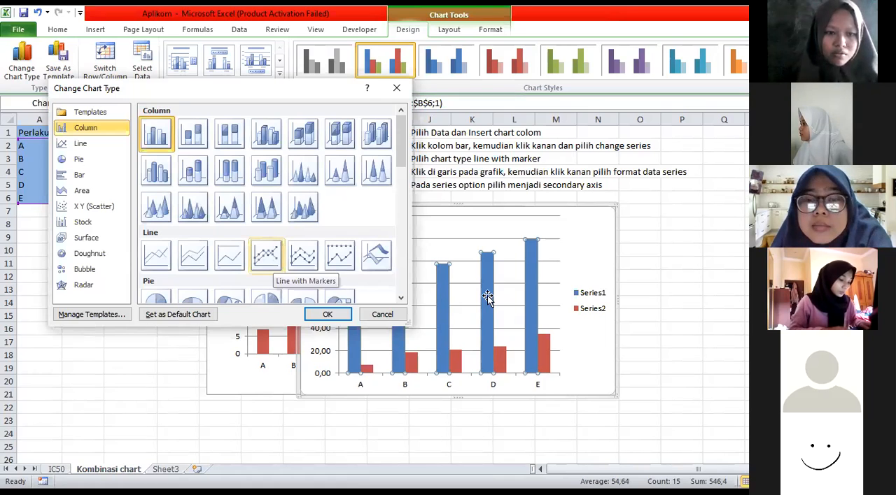
{"action": "key", "text": "Return"}
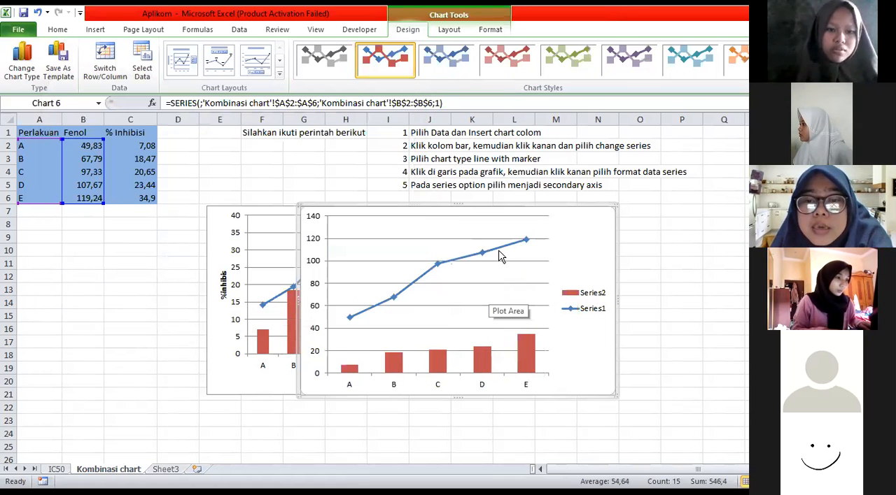
Plot the new chart's Series1 line on the secondary axis and move the chart leftward, partly over the existing one
{"action": "left_click", "coordinate": [501, 254]}
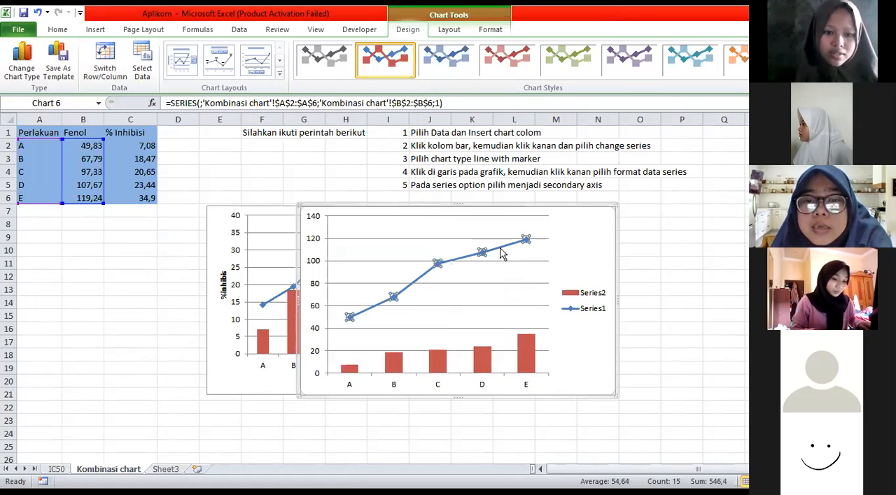
{"action": "right_click", "coordinate": [534, 293]}
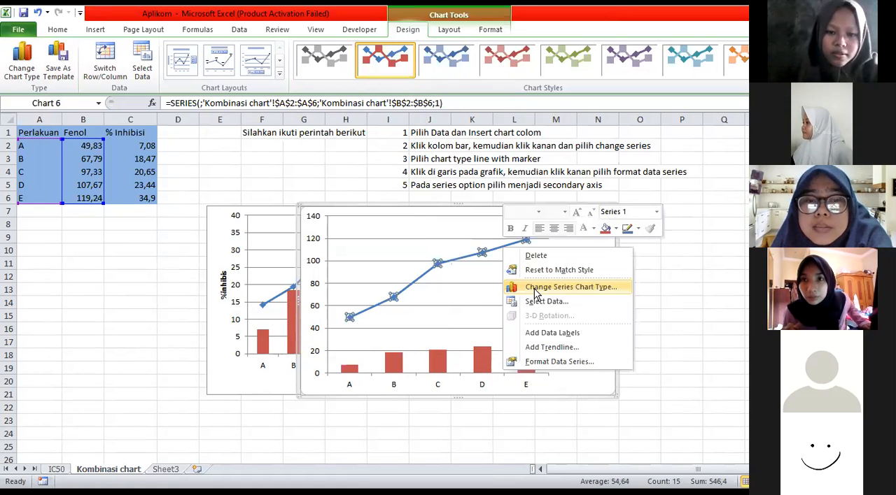
{"action": "left_click", "coordinate": [536, 287]}
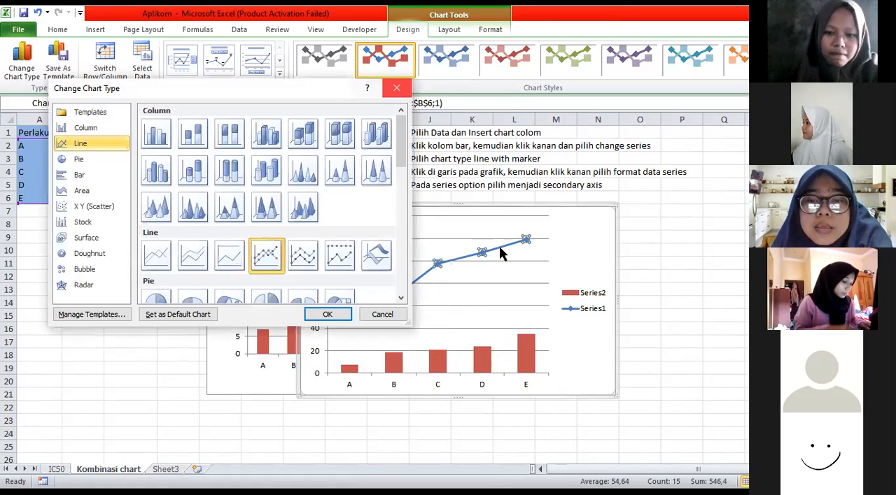
{"action": "right_click", "coordinate": [499, 249]}
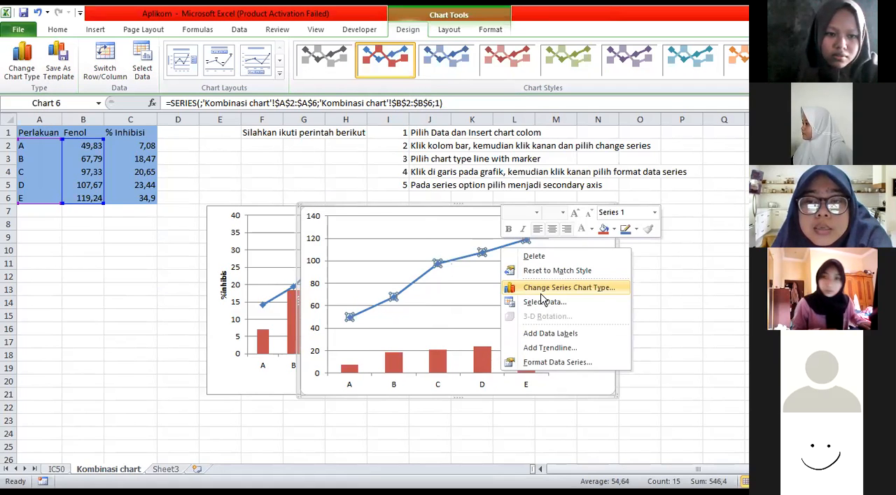
{"action": "left_click", "coordinate": [557, 363]}
{"action": "left_click", "coordinate": [278, 144]}
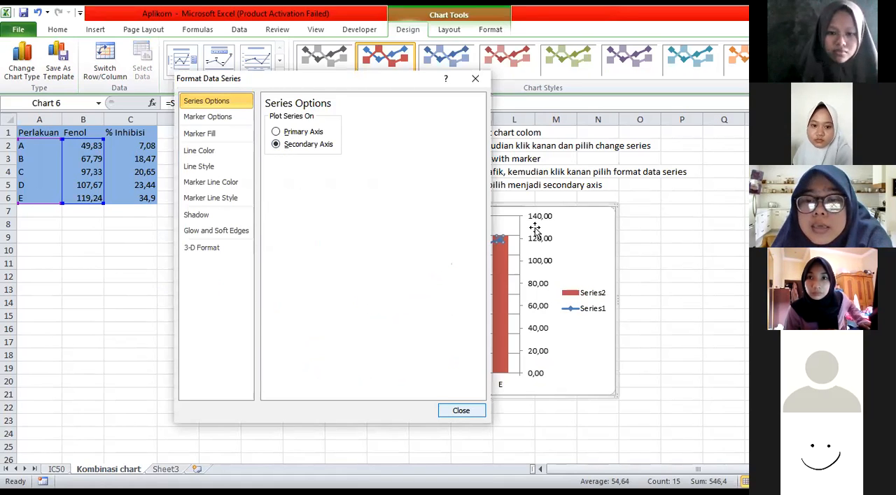
{"action": "key", "text": "Escape"}
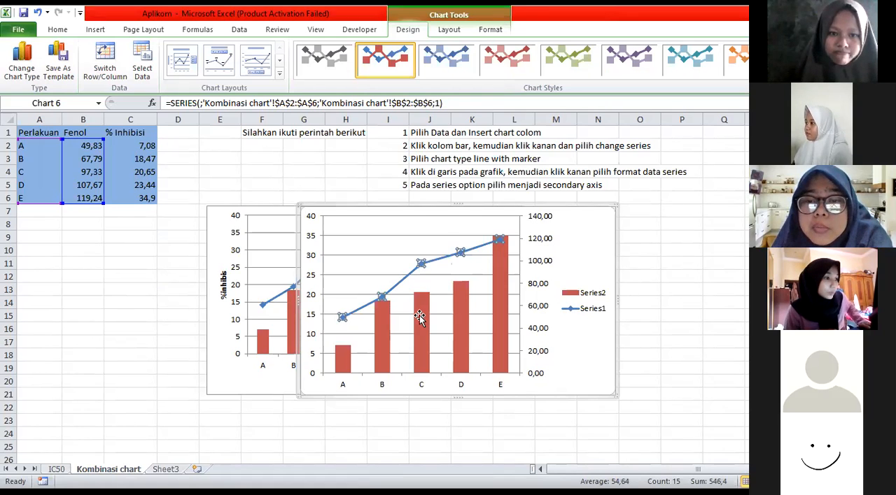
{"action": "left_click_drag", "start_coordinate": [588, 247], "coordinate": [433, 260]}
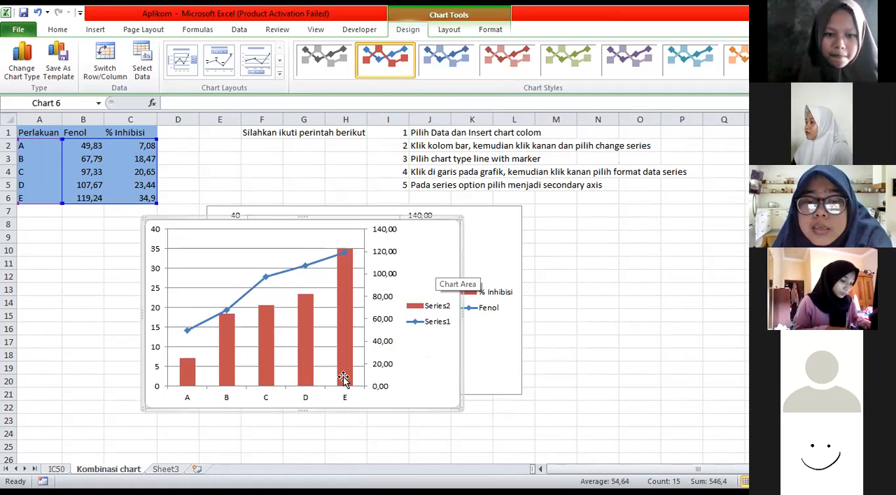
{"action": "left_click_drag", "start_coordinate": [410, 221], "coordinate": [416, 187]}
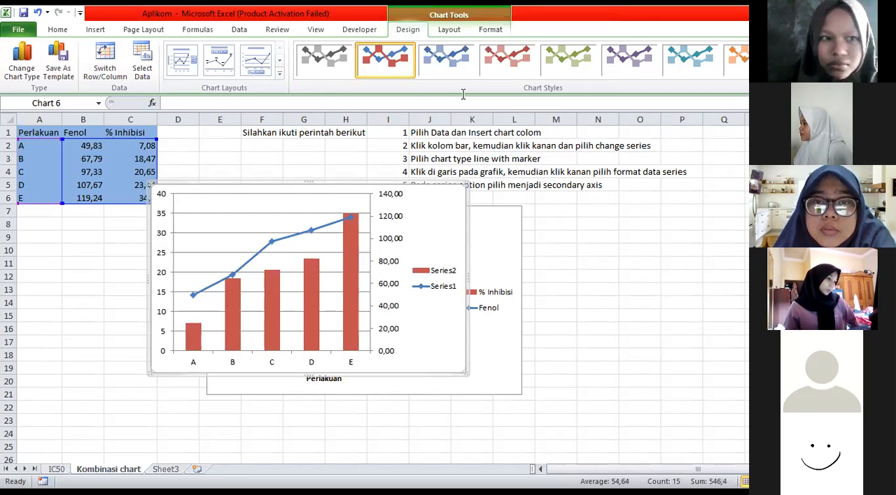
{"action": "left_click", "coordinate": [484, 32]}
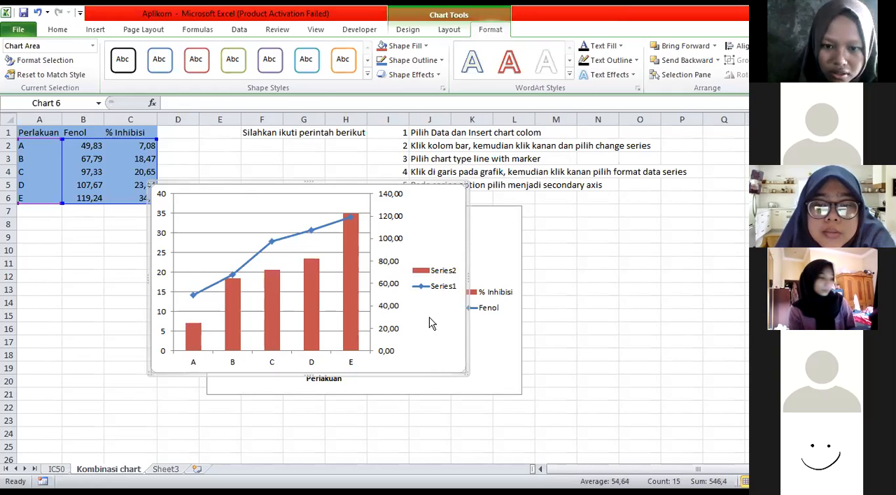
{"action": "right_click", "coordinate": [423, 352]}
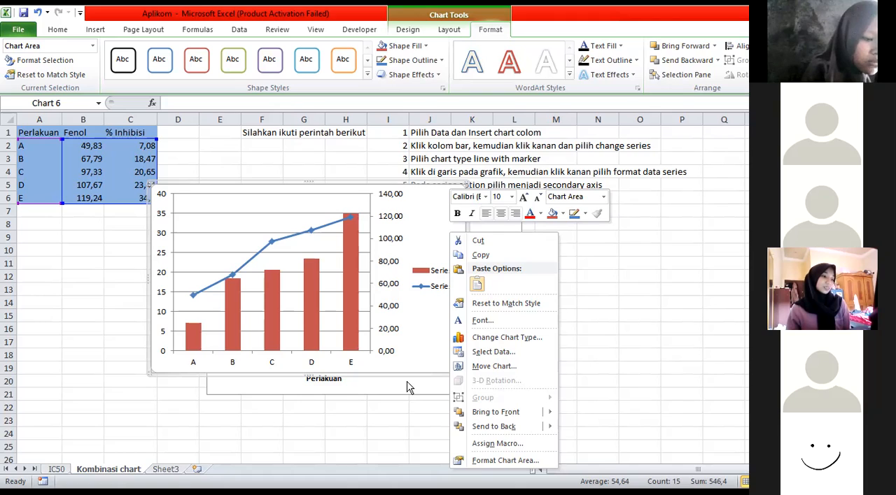
{"action": "left_click", "coordinate": [282, 206]}
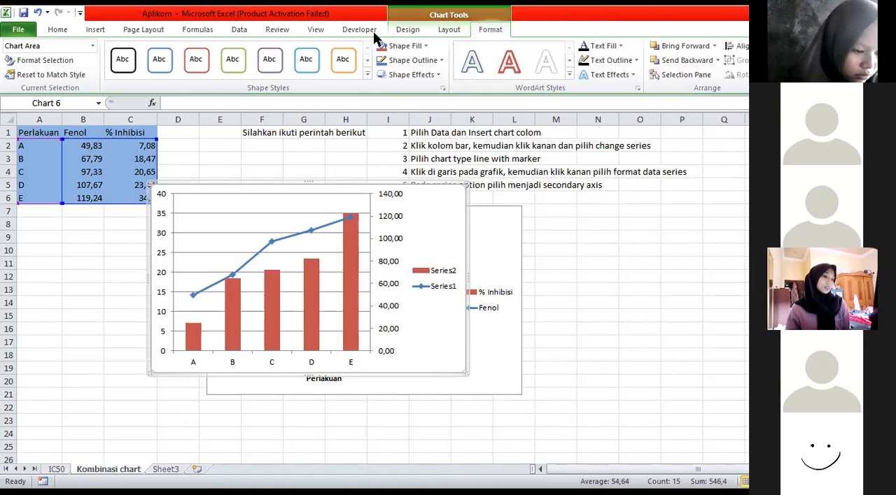
{"action": "left_click", "coordinate": [194, 32]}
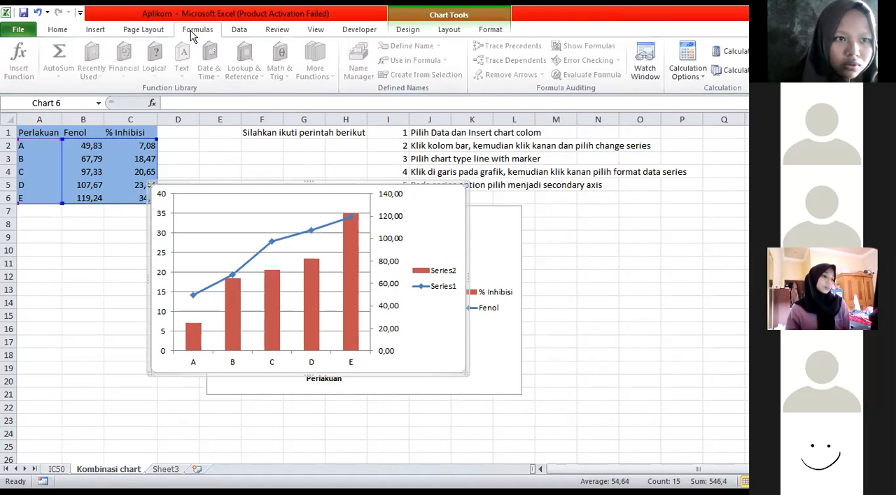
{"action": "left_click", "coordinate": [403, 32]}
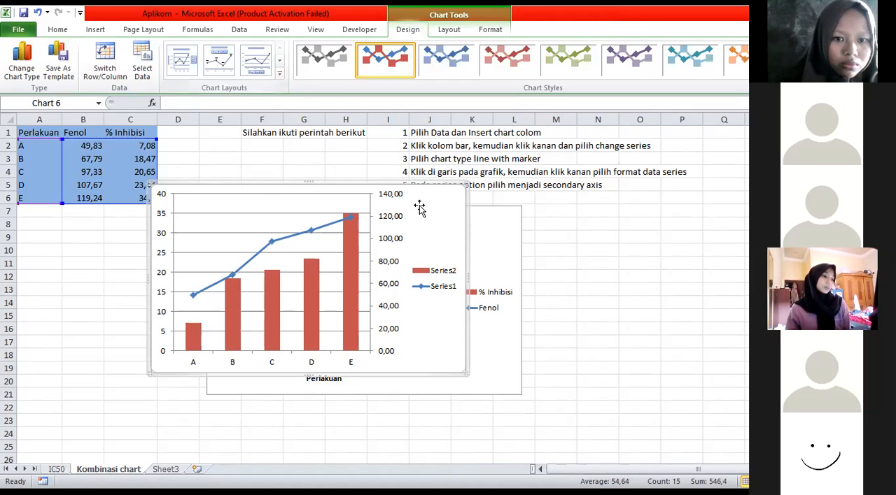
Add a chart title above the plot area of the new combination chart
{"action": "left_click", "coordinate": [446, 31]}
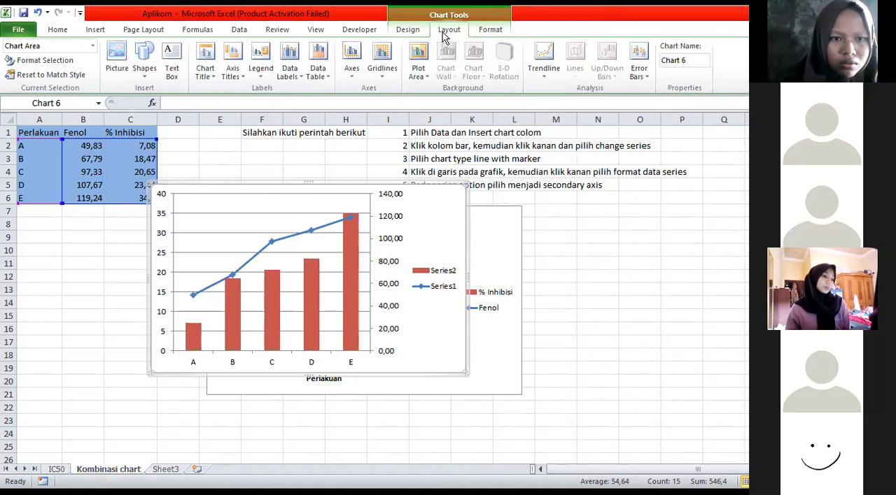
{"action": "left_click", "coordinate": [202, 81]}
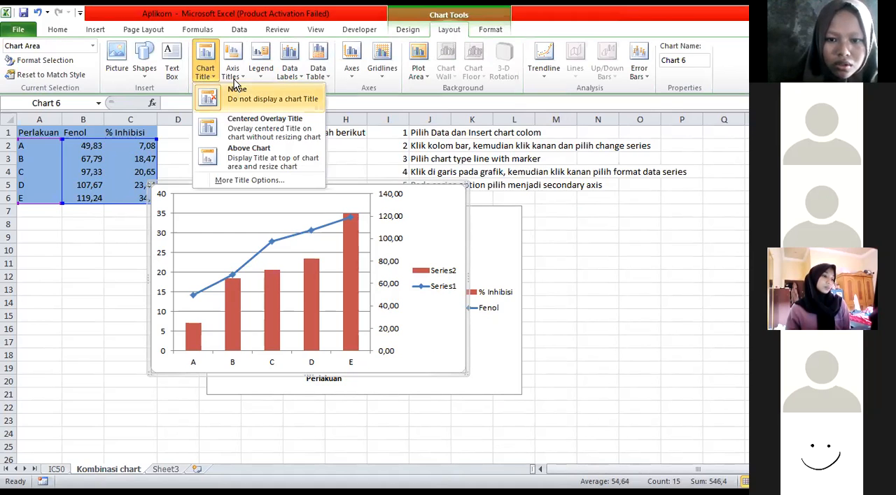
{"action": "left_click", "coordinate": [259, 128]}
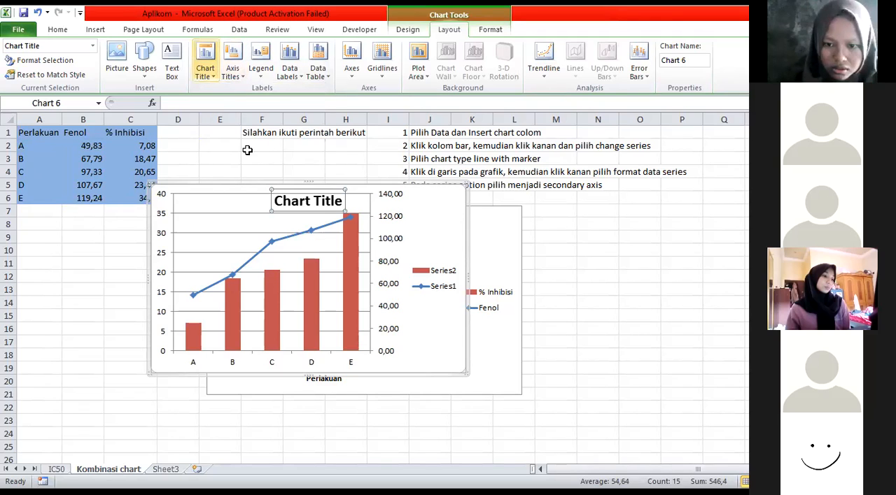
Add a rotated title to the primary vertical axis and a vertical-text title to the secondary vertical axis
{"action": "left_click", "coordinate": [233, 77]}
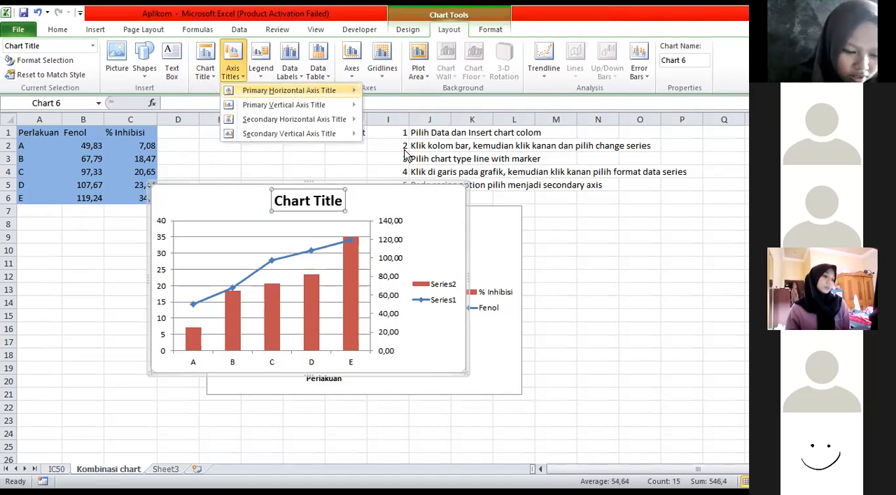
{"action": "mouse_move", "coordinate": [301, 105]}
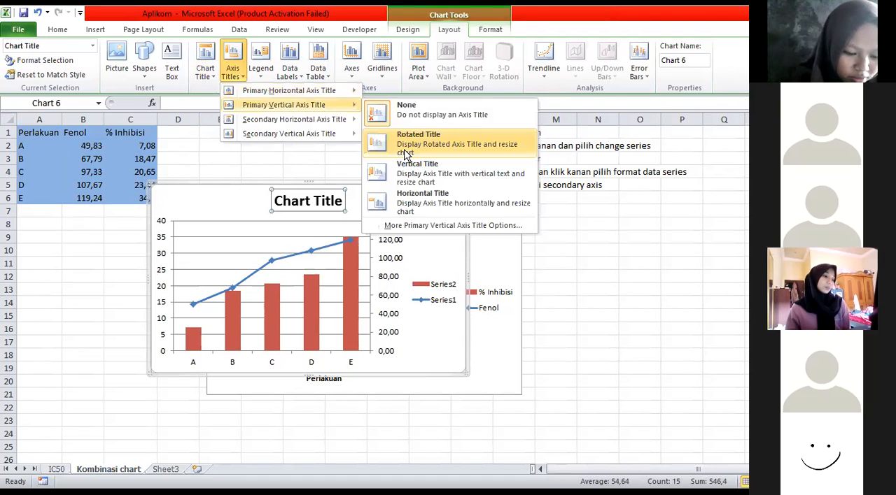
{"action": "key", "text": "Return"}
{"action": "left_click", "coordinate": [243, 74]}
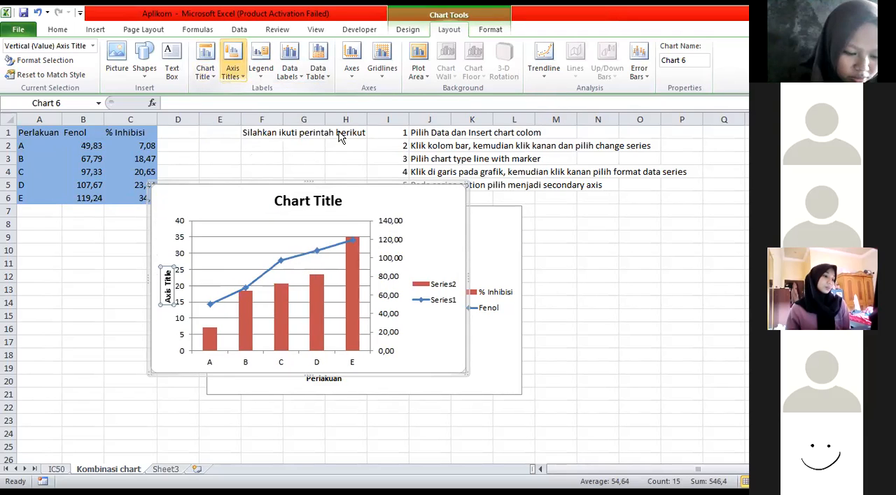
{"action": "mouse_move", "coordinate": [338, 133]}
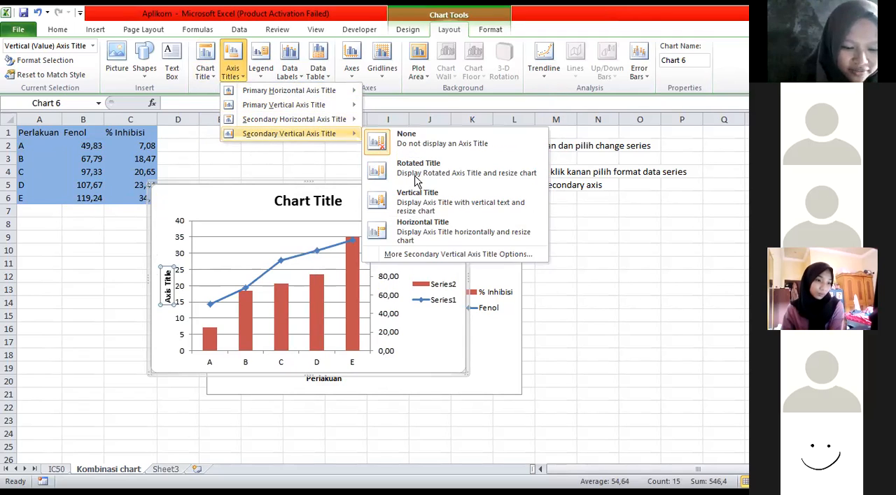
{"action": "left_click", "coordinate": [417, 201]}
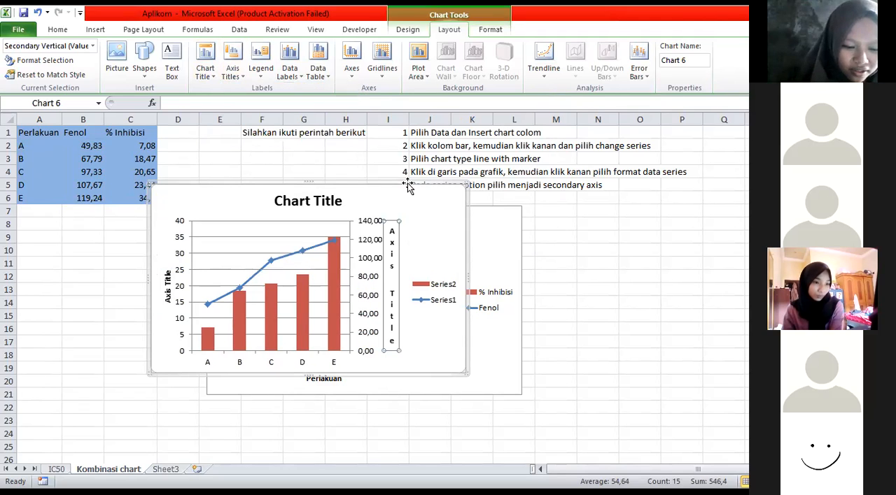
Show a data table without legend keys below the new chart and undo it
{"action": "left_click", "coordinate": [319, 72]}
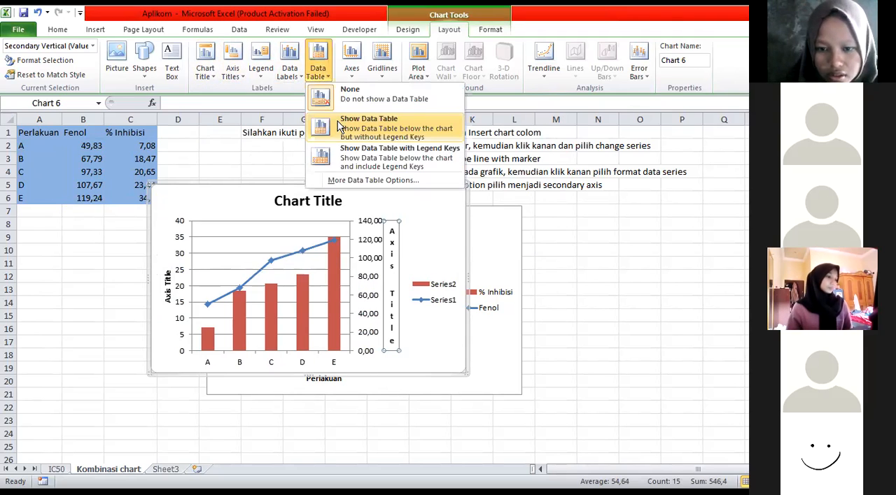
{"action": "left_click", "coordinate": [337, 123]}
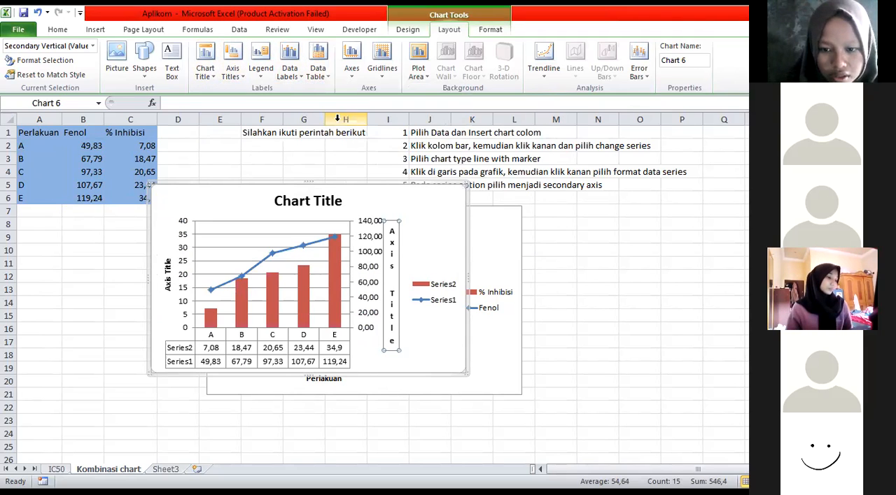
{"action": "key", "text": "ctrl+z"}
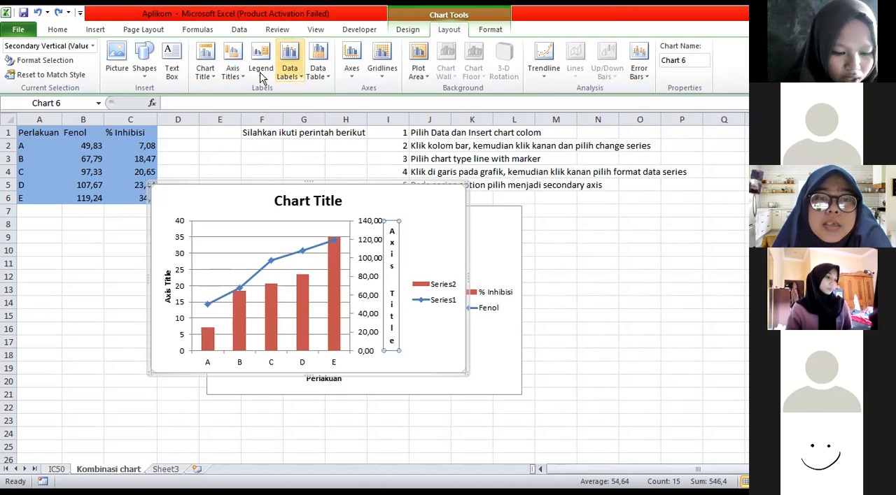
Add a primary horizontal axis title below the categories of the new combination chart
{"action": "left_click", "coordinate": [205, 73]}
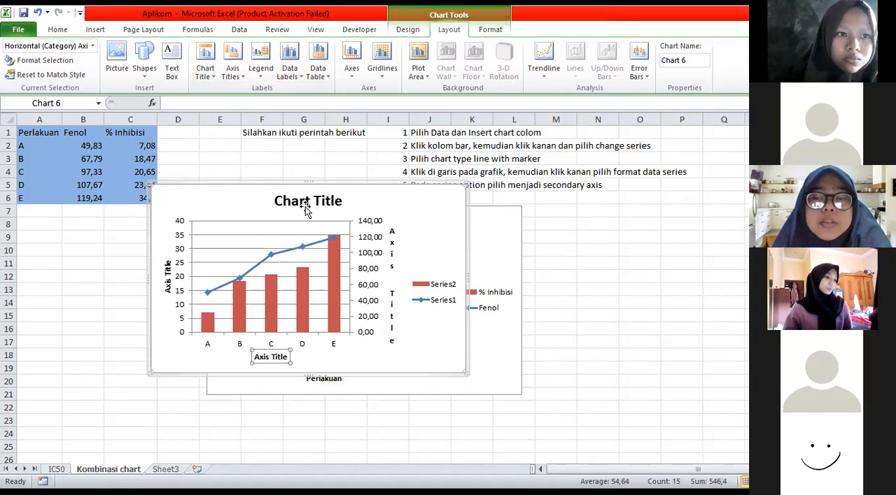
Delete the new combination chart with placeholder titles, keeping the original labelled chart
{"action": "left_click", "coordinate": [454, 190]}
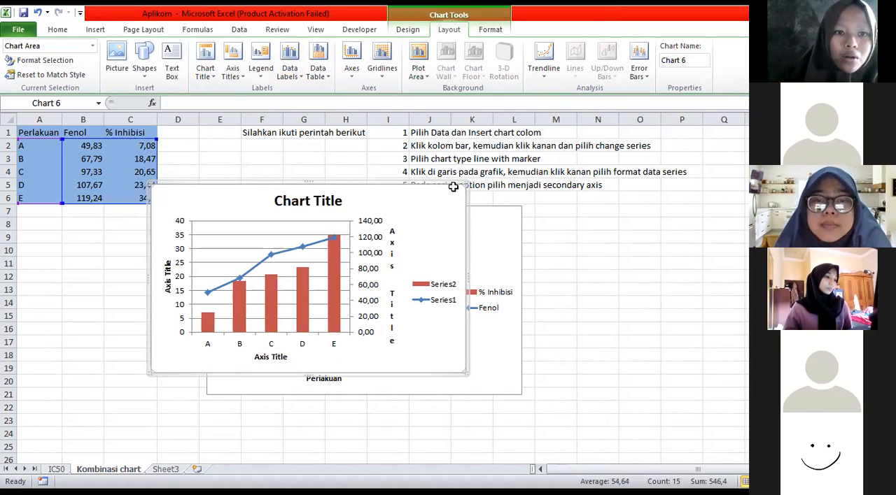
{"action": "key", "text": "Delete"}
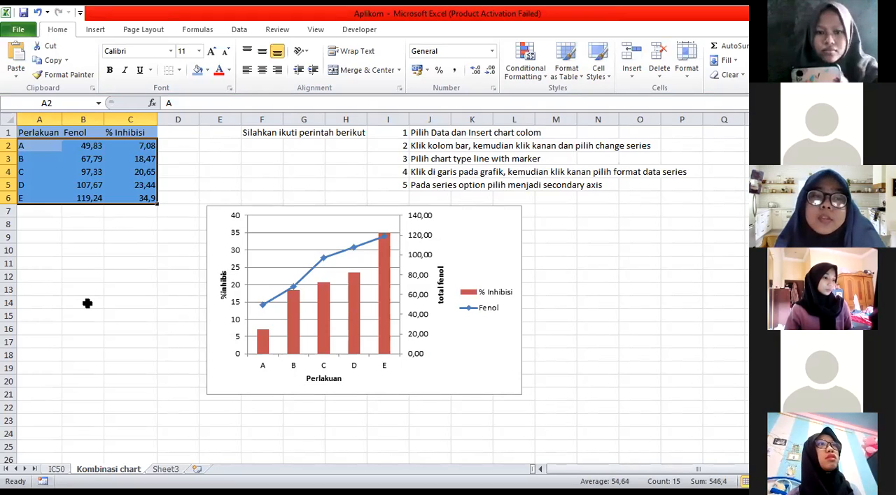
{"action": "left_click", "coordinate": [131, 290]}
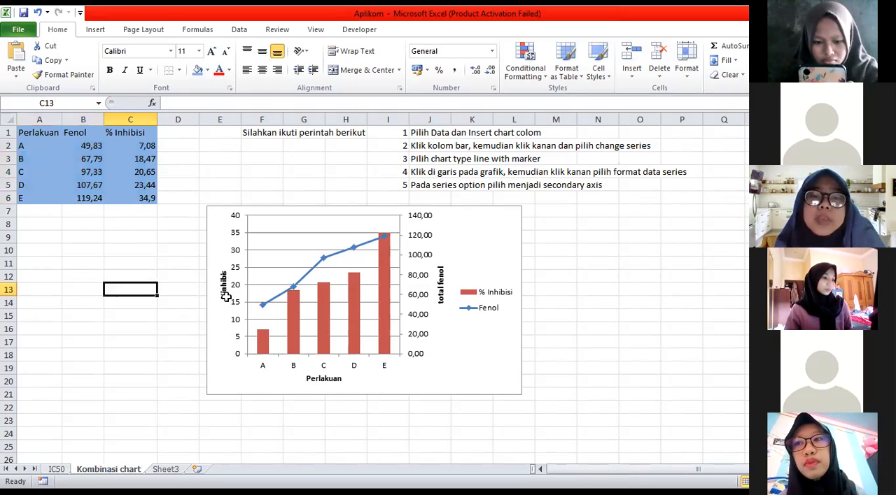
Insert a clustered column chart from the treatment, Fenol and % Inhibisi values in A2:C6
{"action": "left_click_drag", "start_coordinate": [32, 144], "coordinate": [147, 200]}
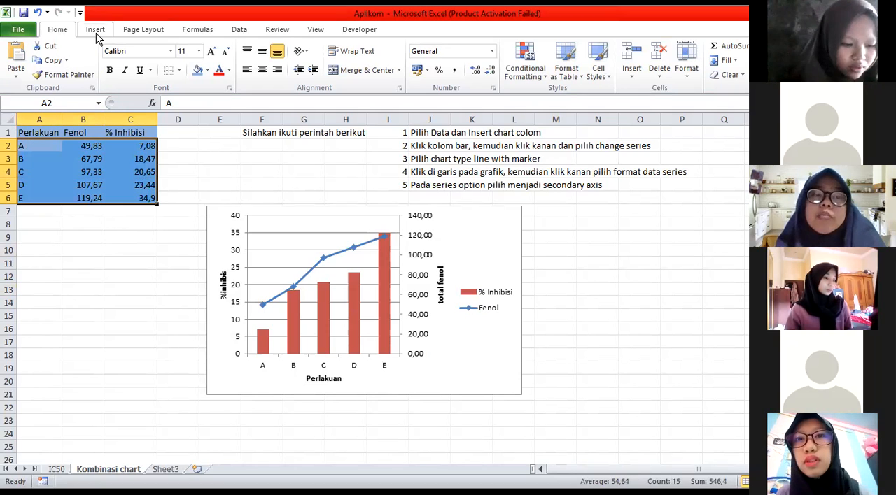
{"action": "scroll", "coordinate": [250, 68], "scroll_direction": "down", "scroll_amount": 1}
{"action": "left_click", "coordinate": [251, 64]}
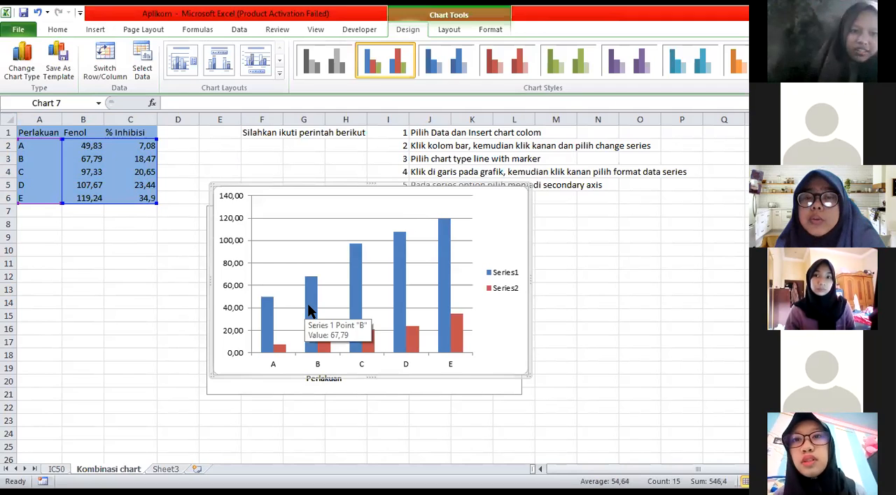
Change the Series1 (Fenol) columns of the new chart to the Line with Markers chart type
{"action": "left_click", "coordinate": [309, 311]}
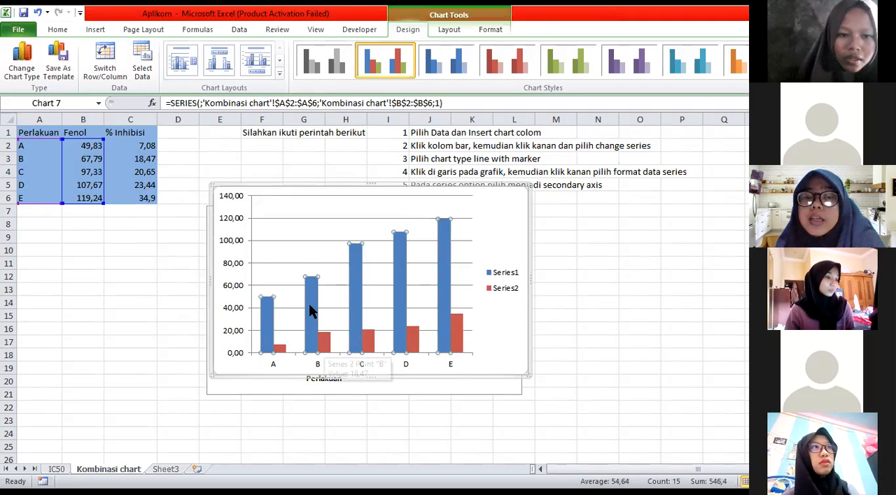
{"action": "right_click", "coordinate": [312, 308]}
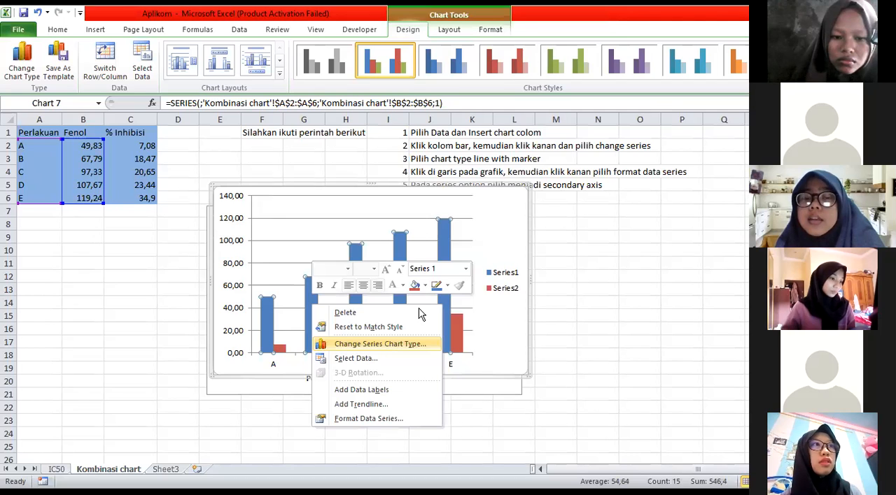
{"action": "key", "text": "Return"}
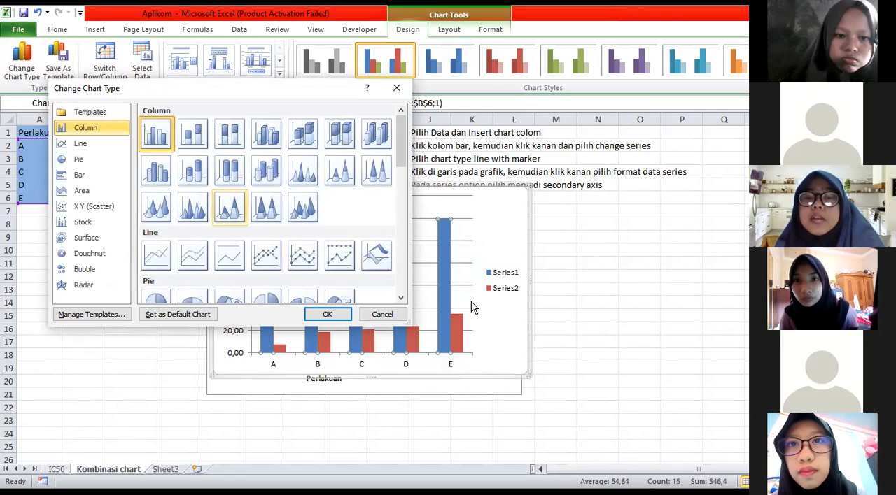
{"action": "left_click", "coordinate": [266, 260]}
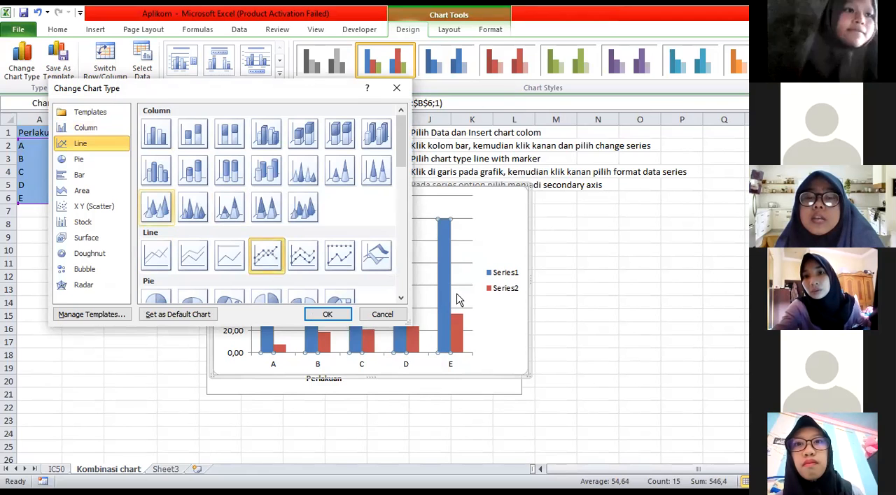
{"action": "key", "text": "Escape"}
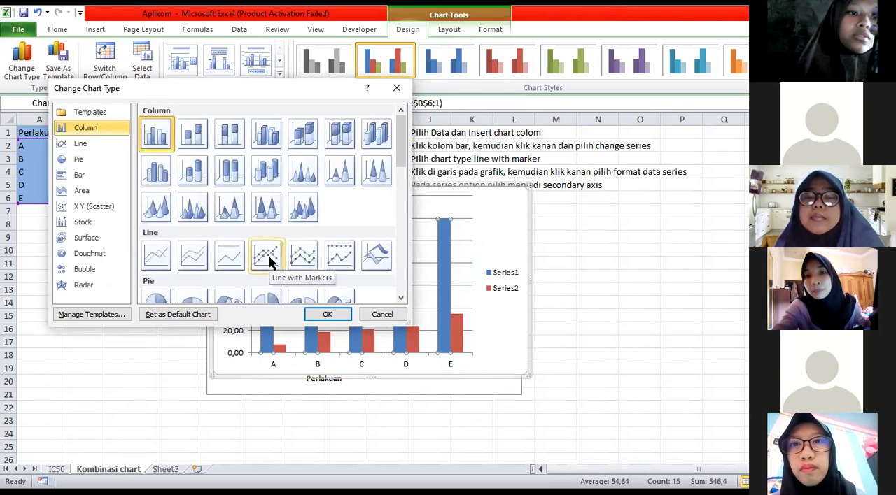
{"action": "left_click", "coordinate": [325, 314]}
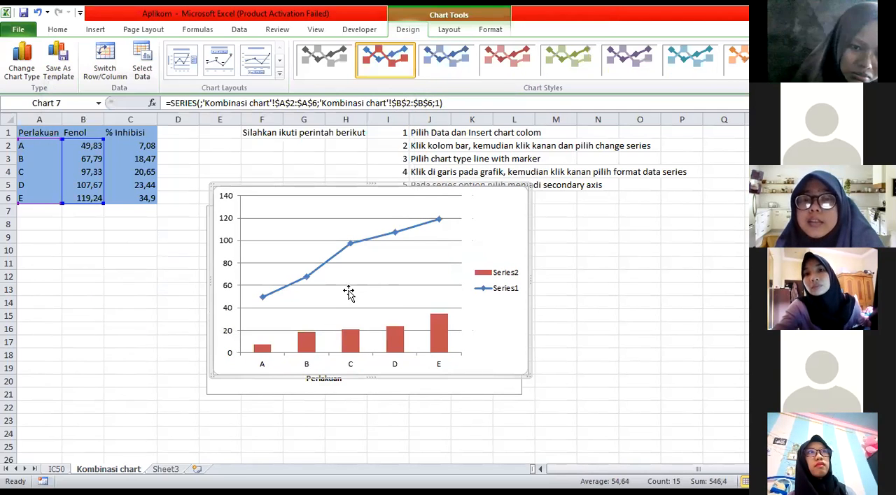
Plot the Series1 line of the new chart on the secondary axis
{"action": "left_click", "coordinate": [415, 229]}
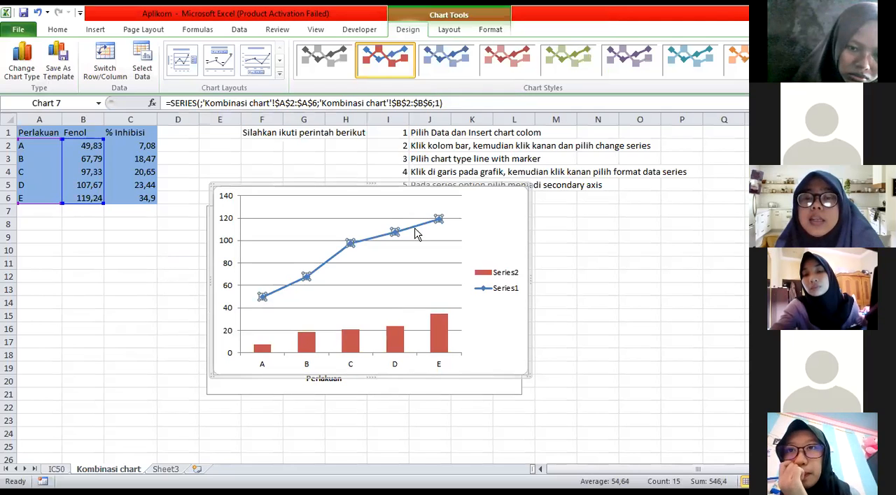
{"action": "right_click", "coordinate": [419, 224]}
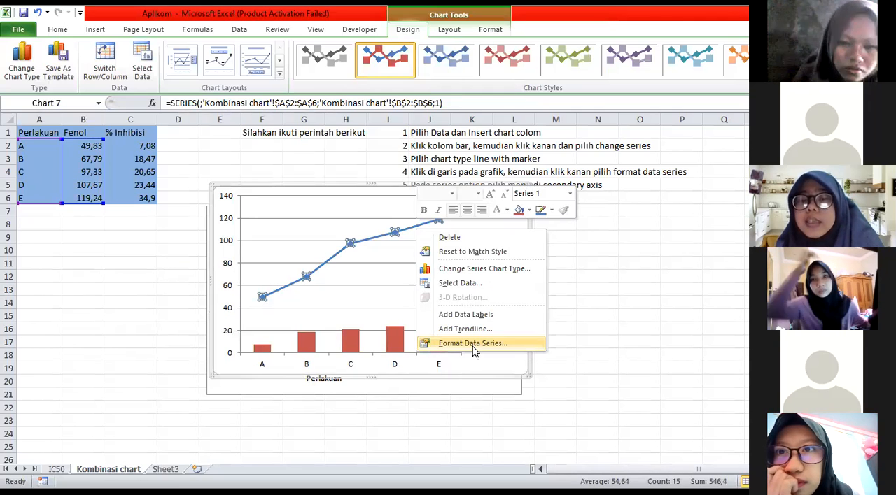
{"action": "left_click", "coordinate": [472, 343]}
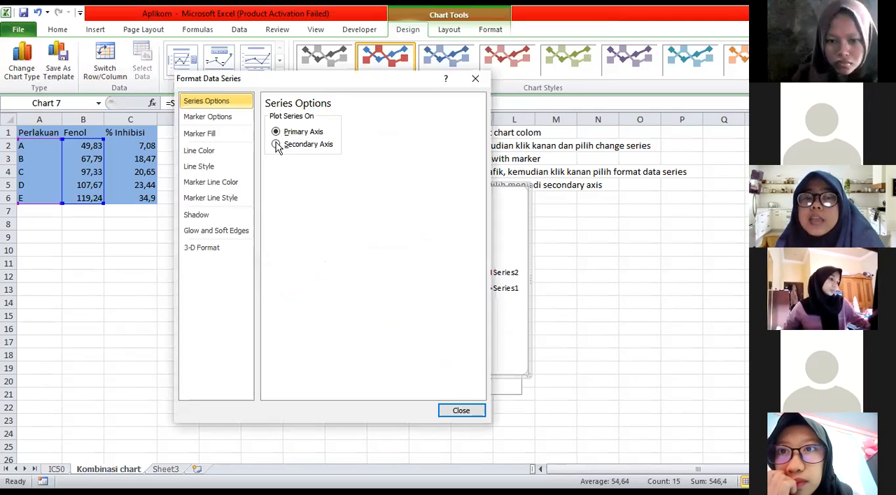
{"action": "left_click", "coordinate": [276, 144]}
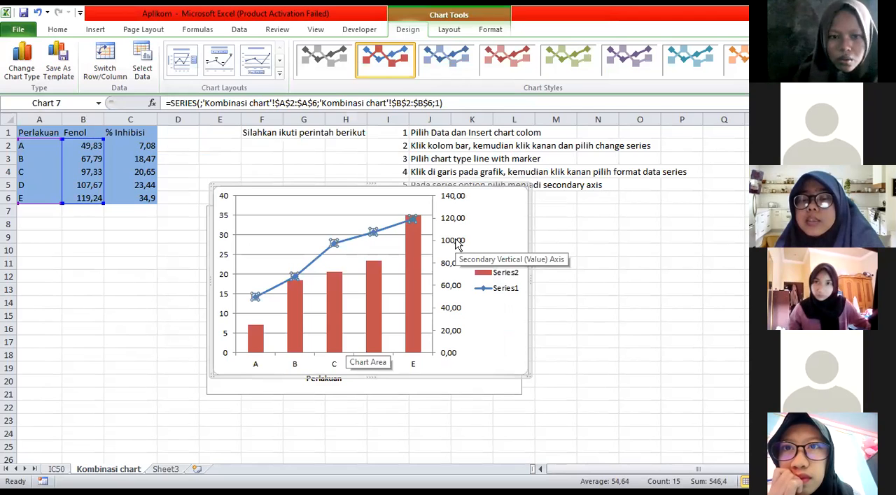
Replace the new combination chart with a fresh clustered column chart of A2:C6, placed side by side with the original labelled chart
{"action": "left_click", "coordinate": [504, 210]}
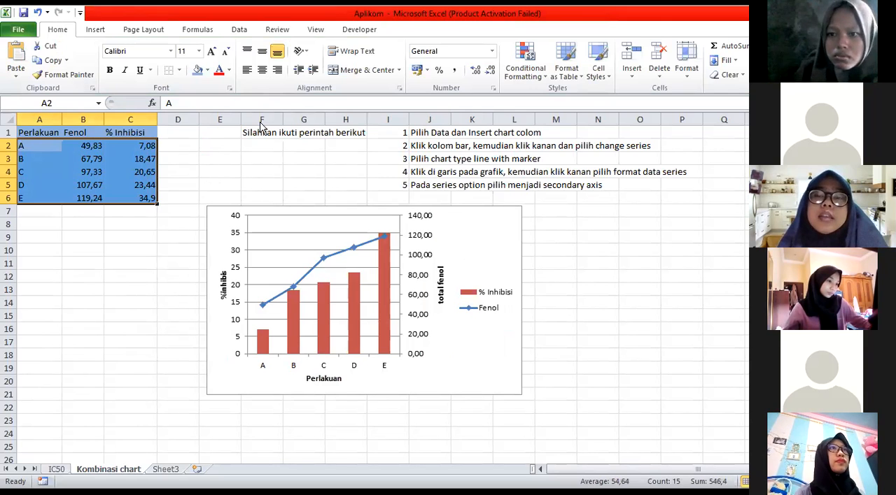
{"action": "key", "text": "alt+F1"}
{"action": "left_click", "coordinate": [446, 297]}
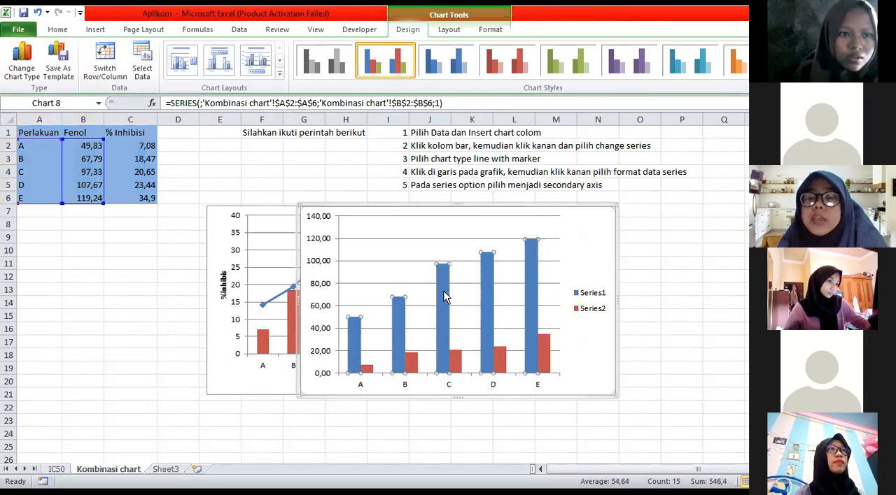
{"action": "right_click", "coordinate": [471, 330]}
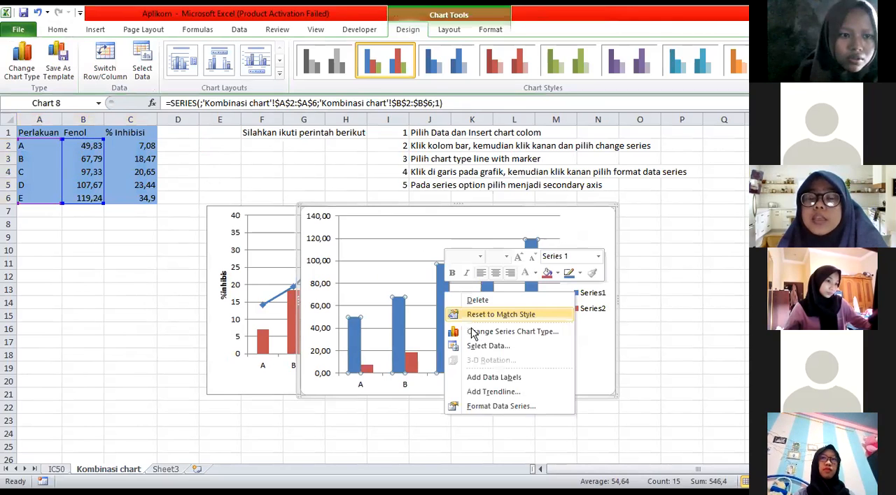
{"action": "key", "text": "Down"}
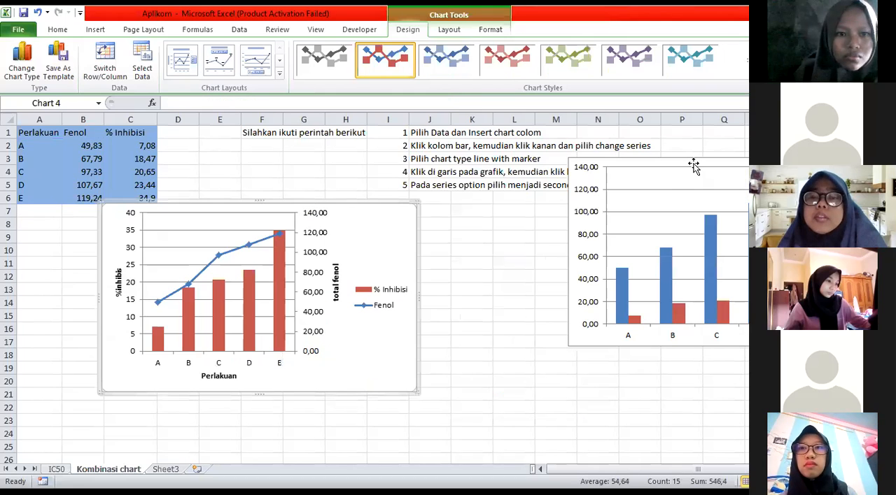
{"action": "left_click_drag", "start_coordinate": [852, 179], "coordinate": [688, 194]}
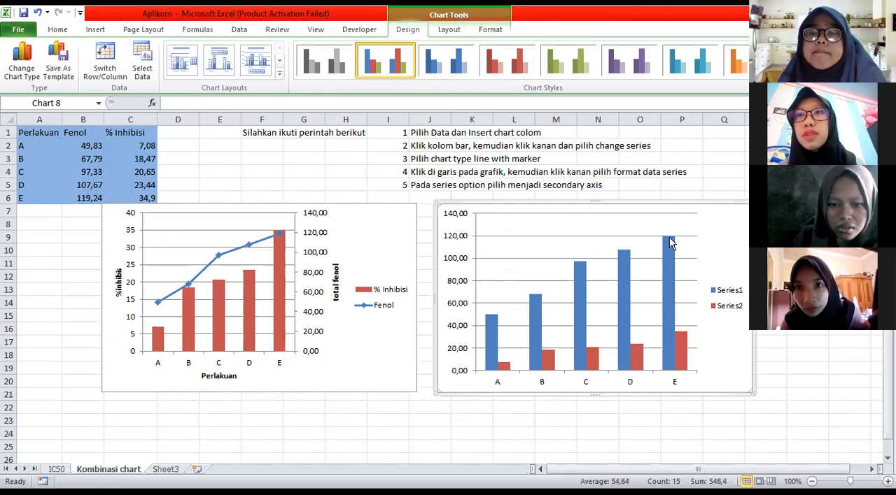
Convert the blue Series1 columns in the fresh column chart to Line with Markers
{"action": "right_click", "coordinate": [623, 279]}
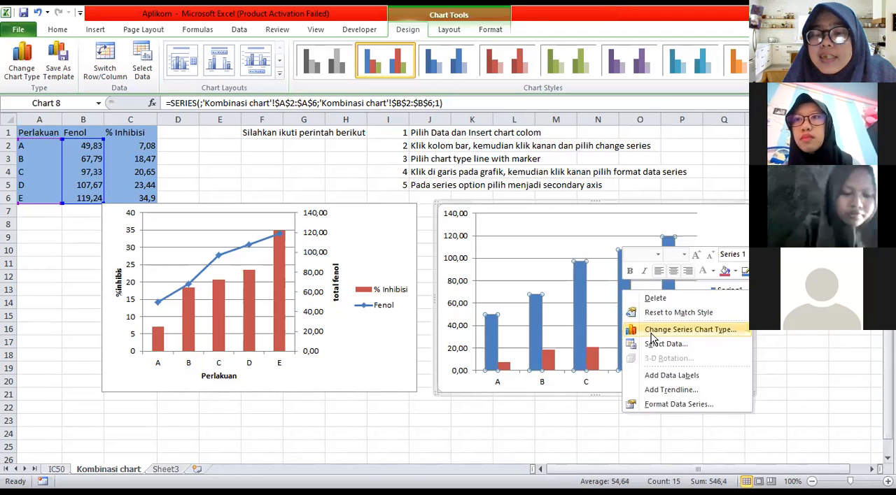
{"action": "left_click", "coordinate": [651, 332]}
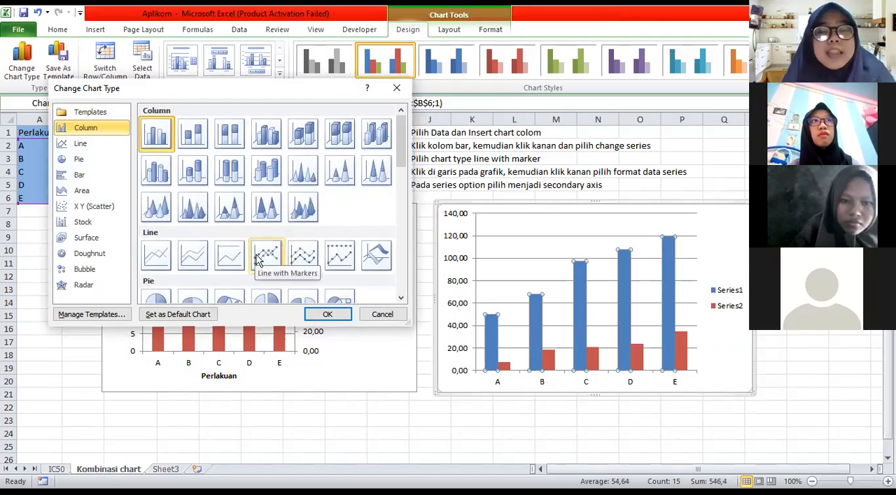
{"action": "left_click", "coordinate": [261, 256]}
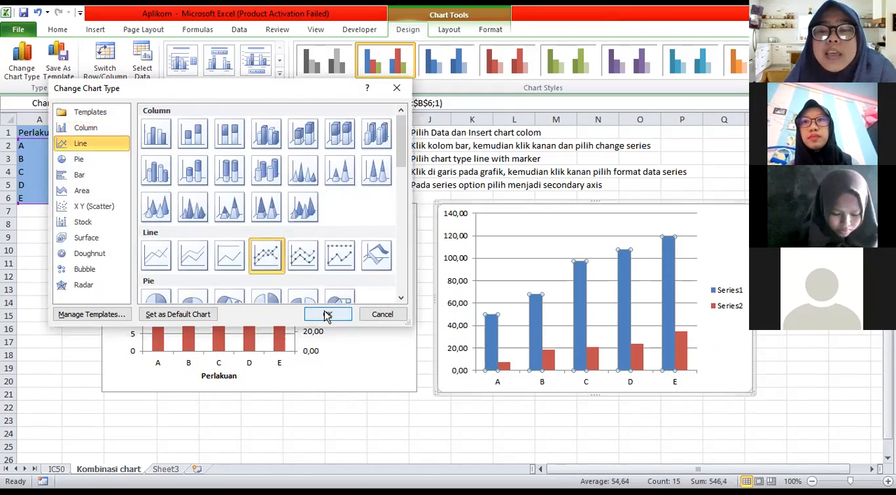
{"action": "left_click", "coordinate": [326, 315]}
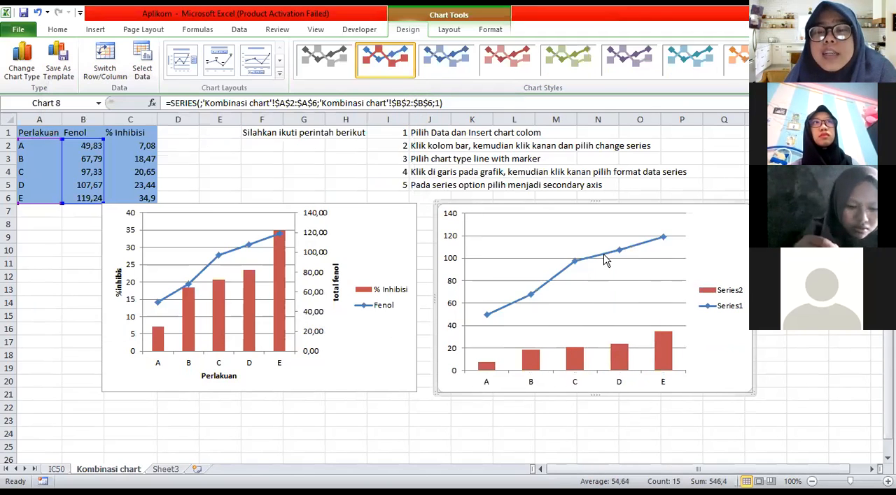
Format the Series1 line in the chart beside the original to use the secondary axis
{"action": "left_click", "coordinate": [605, 256]}
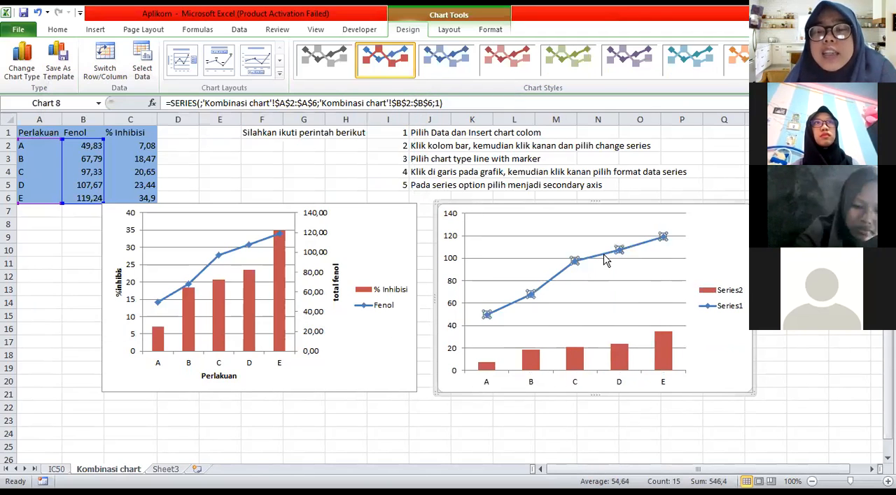
{"action": "right_click", "coordinate": [639, 373]}
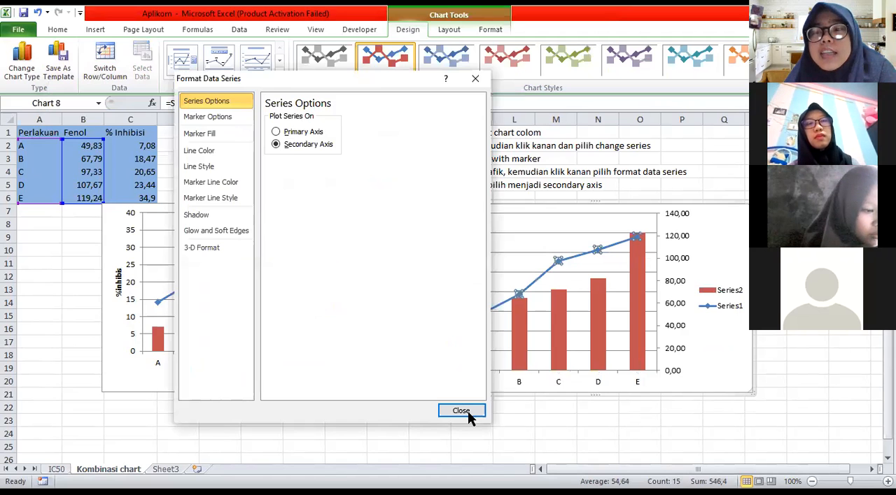
{"action": "left_click", "coordinate": [461, 412]}
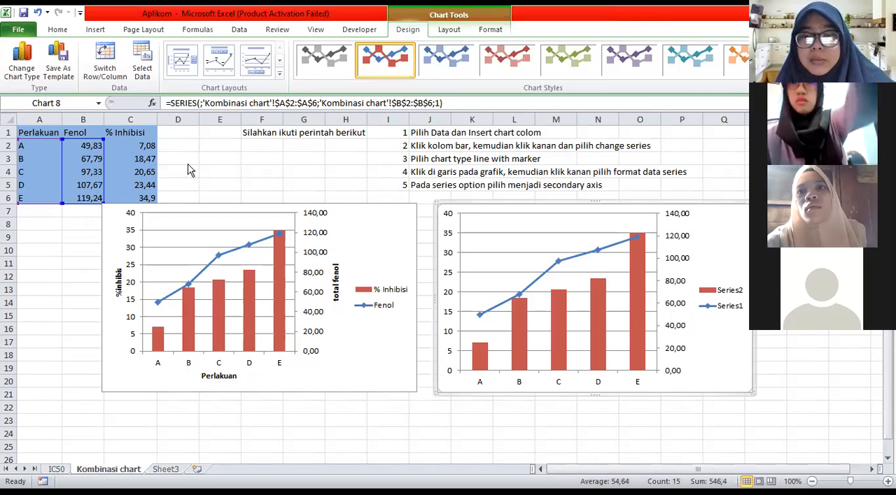
{"action": "left_click", "coordinate": [558, 264]}
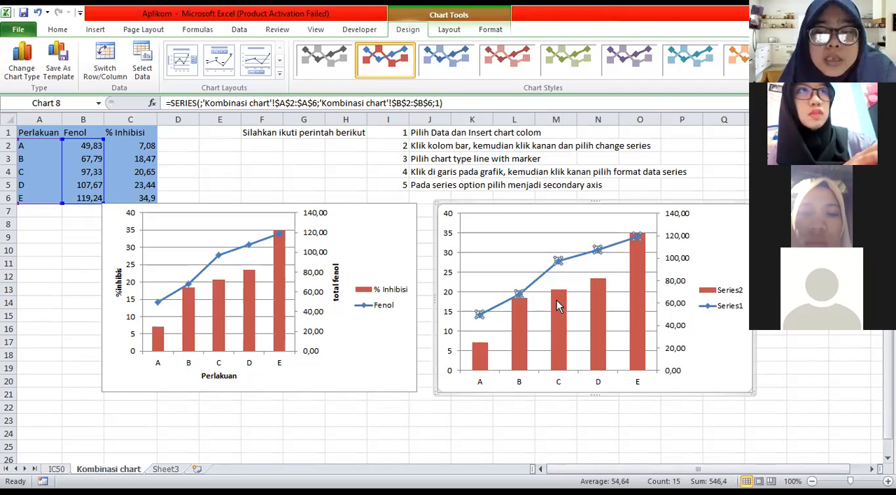
{"action": "mouse_move", "coordinate": [560, 305]}
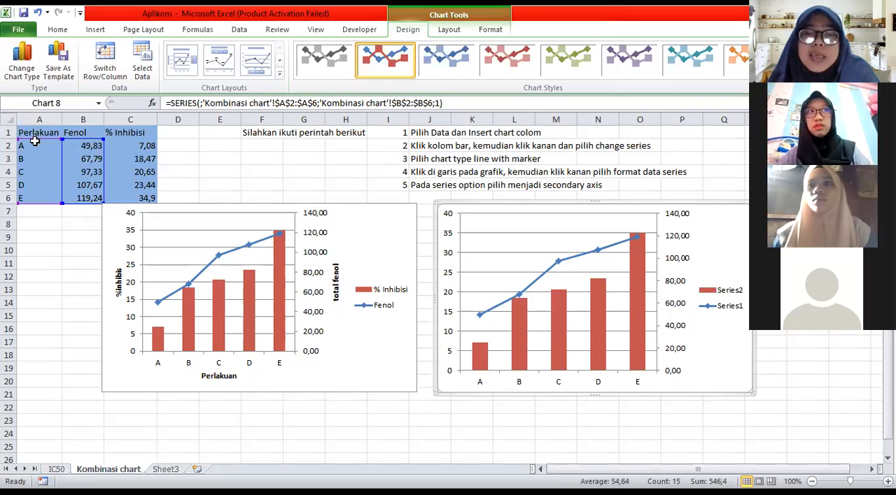
{"action": "left_click", "coordinate": [49, 290]}
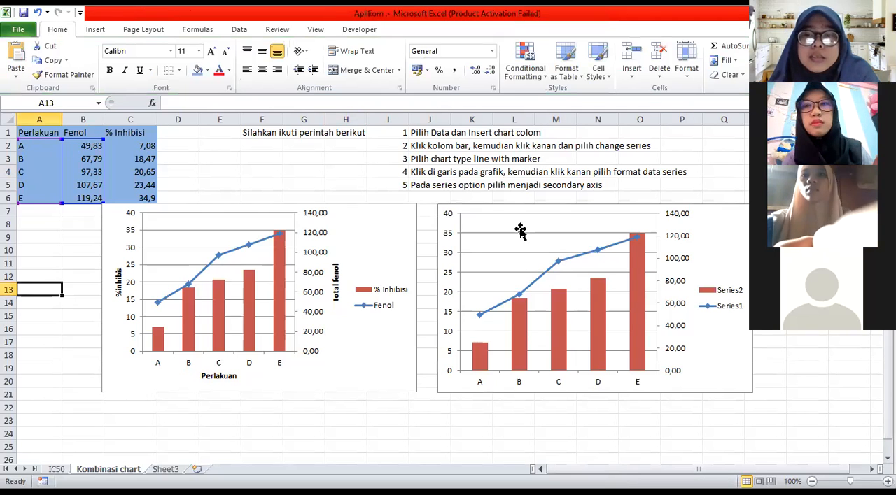
{"action": "left_click", "coordinate": [224, 184]}
{"action": "left_click", "coordinate": [265, 185]}
Insert another clustered column chart from the data range A2:C6 for a reversed combination
{"action": "left_click_drag", "start_coordinate": [23, 146], "coordinate": [144, 197]}
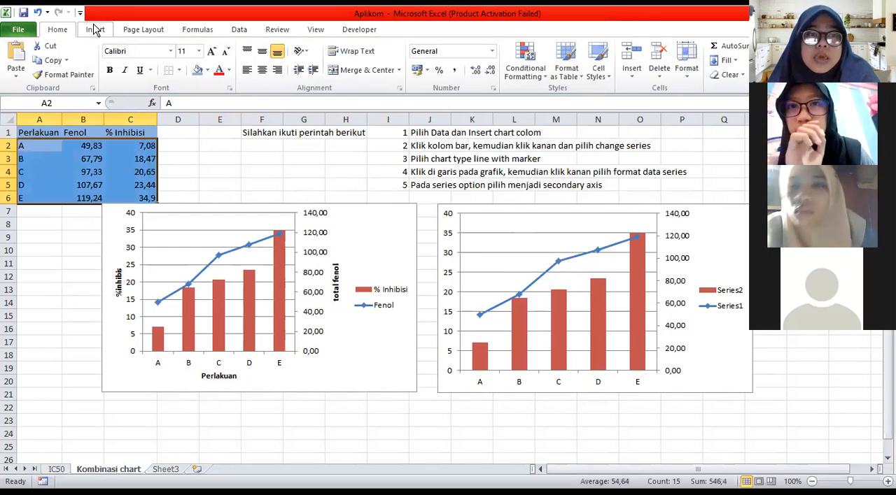
{"action": "left_click", "coordinate": [95, 29]}
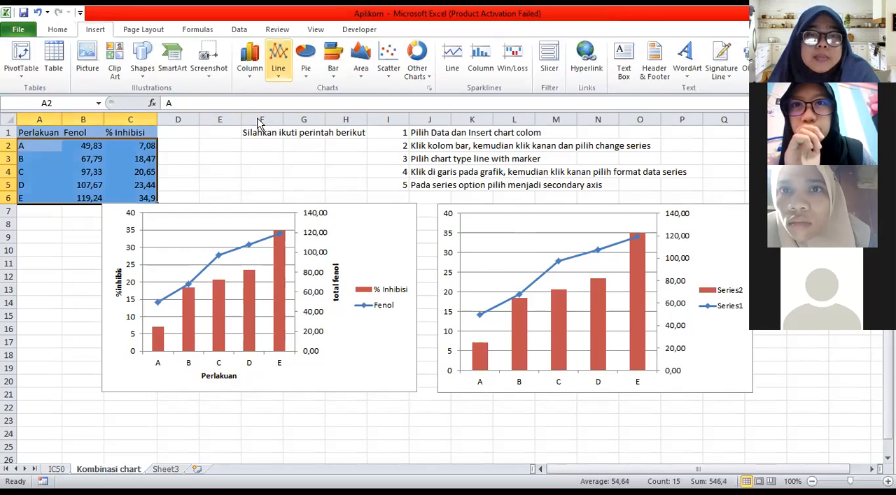
{"action": "key", "text": "alt+F1"}
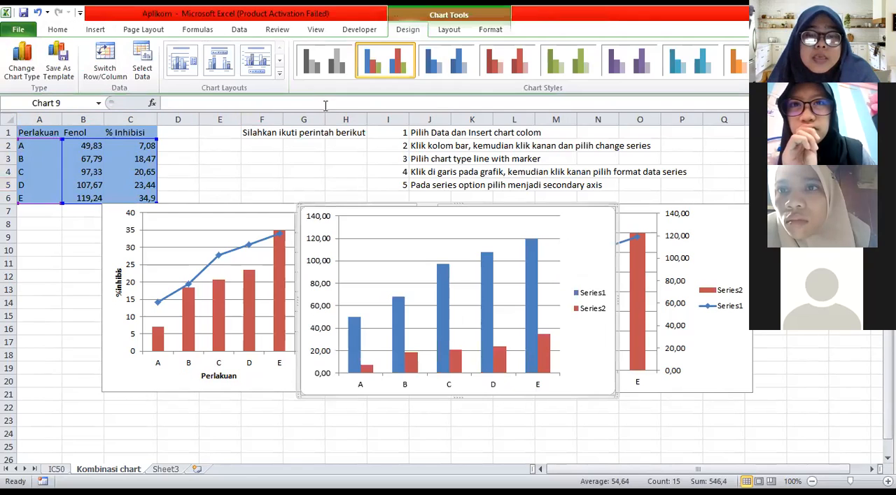
Make Series2 (% Inhibisi) a line with markers on the secondary axis, and move this chart over the second combination chart
{"action": "left_click", "coordinate": [363, 371]}
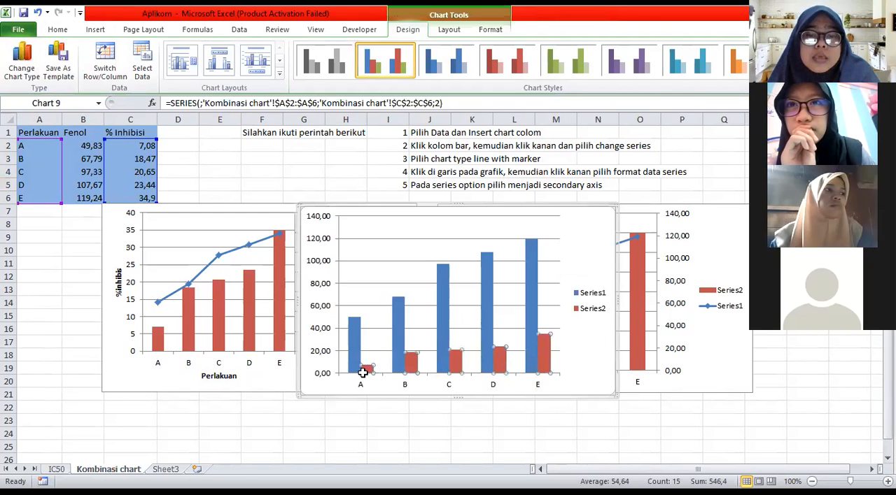
{"action": "right_click", "coordinate": [363, 378]}
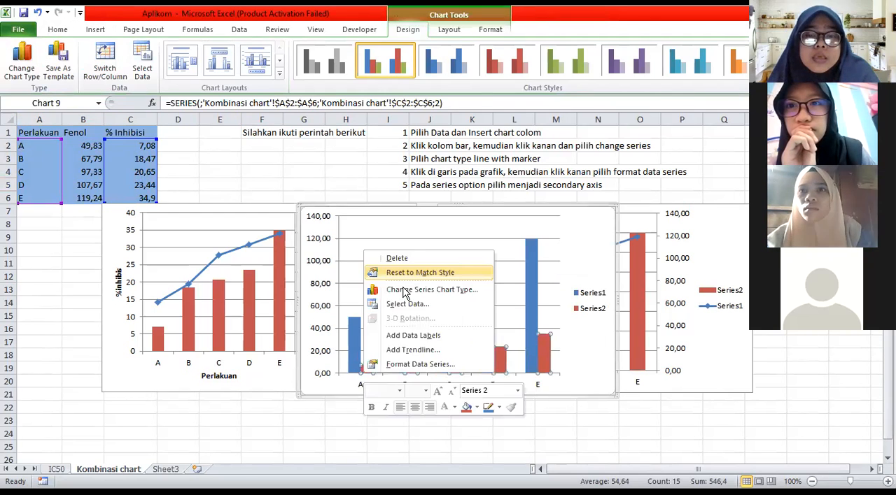
{"action": "left_click", "coordinate": [399, 292]}
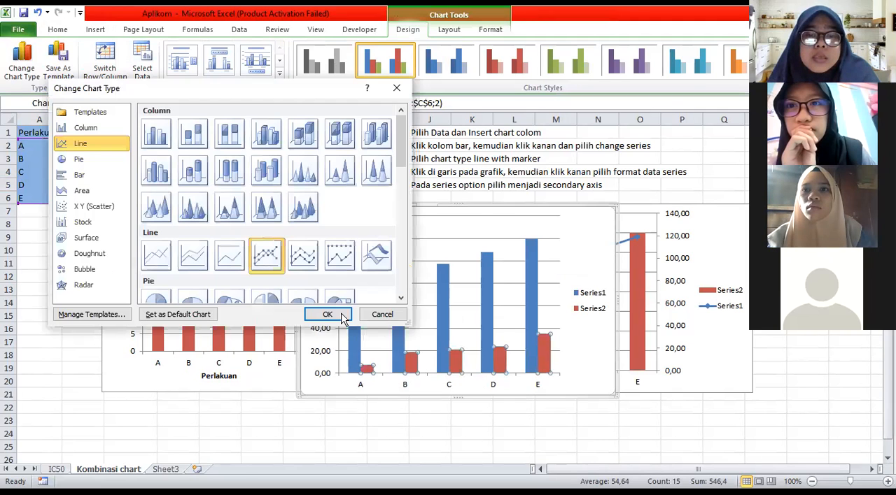
{"action": "key", "text": "Return"}
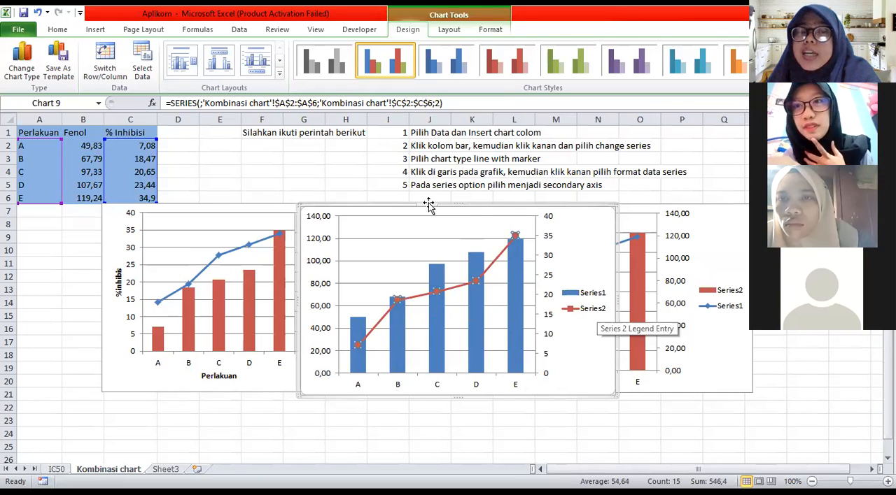
{"action": "left_click_drag", "start_coordinate": [475, 204], "coordinate": [573, 196]}
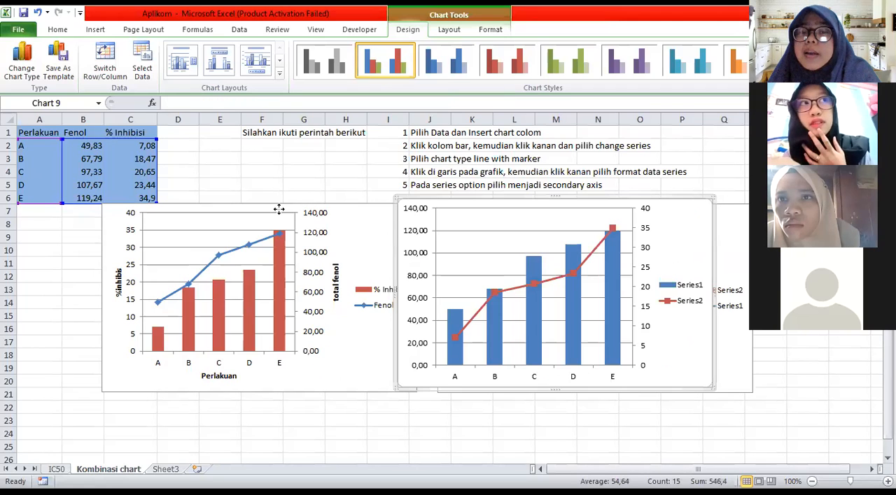
Move the original combination chart with the axis titles to directly under the data table, starting at column A
{"action": "left_click_drag", "start_coordinate": [366, 293], "coordinate": [280, 297]}
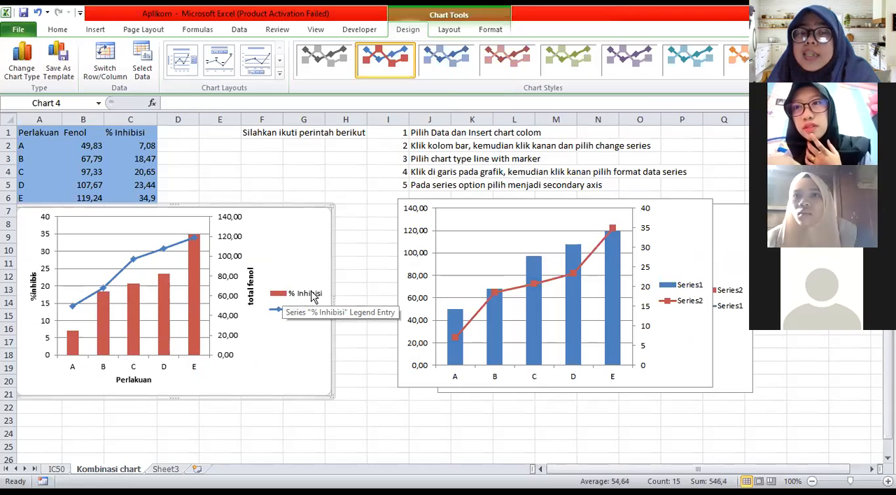
{"action": "left_click", "coordinate": [692, 291]}
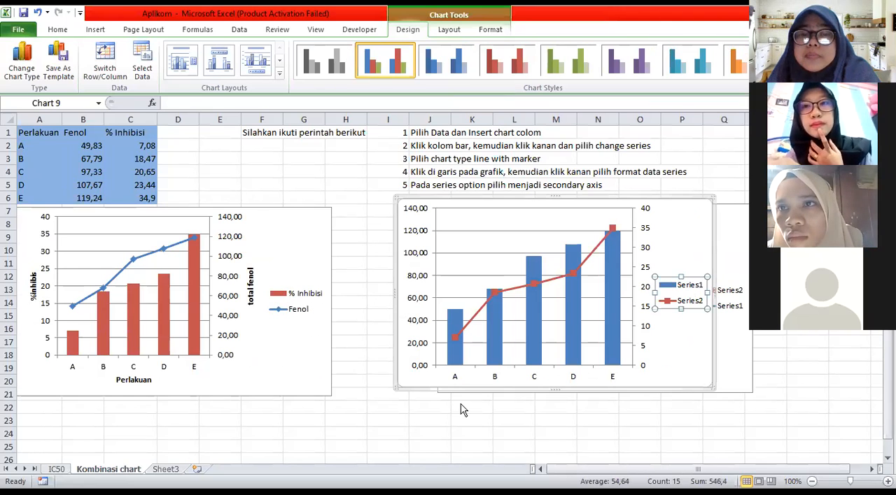
{"action": "double_click", "coordinate": [686, 288]}
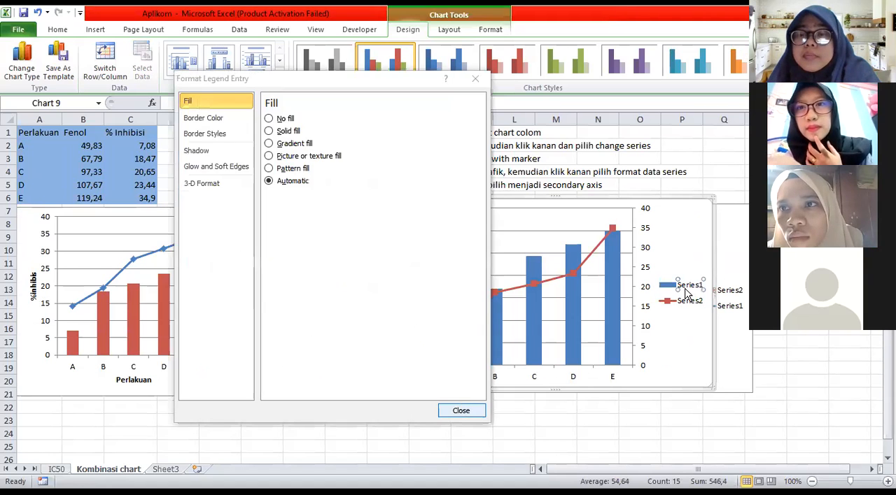
{"action": "key", "text": "Escape"}
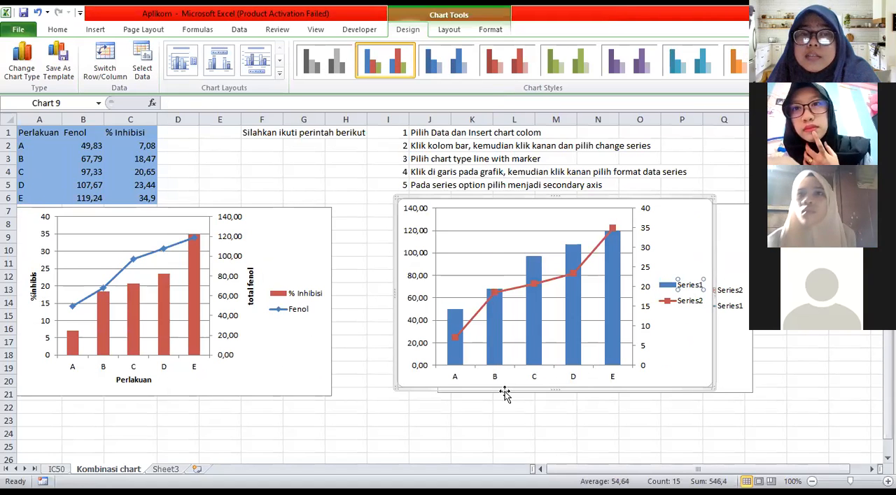
{"action": "key", "text": "ctrl+1"}
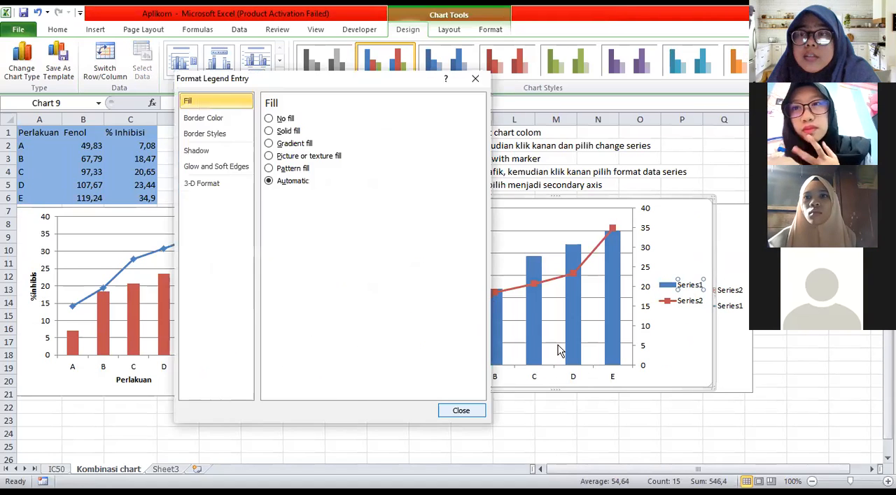
{"action": "key", "text": "Escape"}
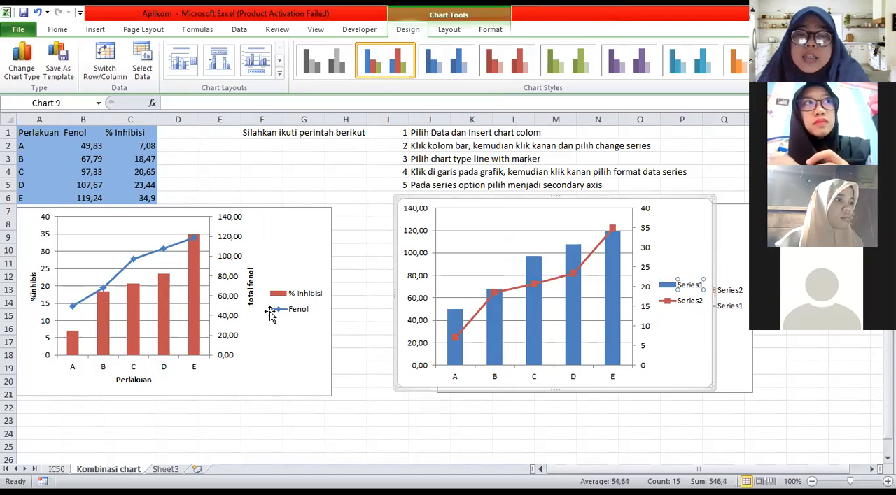
{"action": "left_click", "coordinate": [593, 261]}
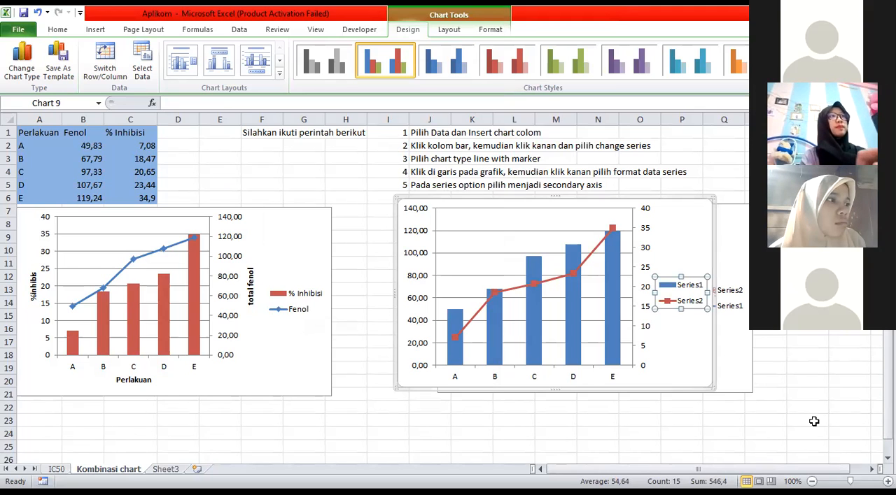
{"action": "left_click", "coordinate": [690, 289]}
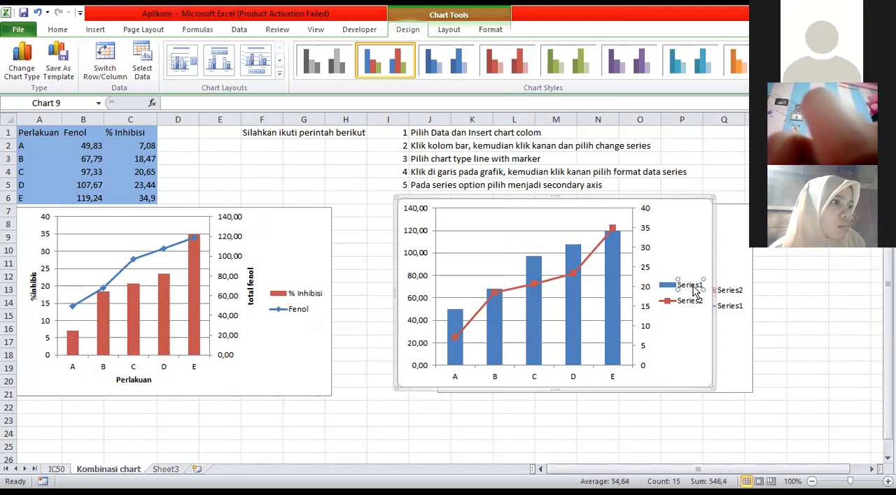
{"action": "double_click", "coordinate": [695, 290]}
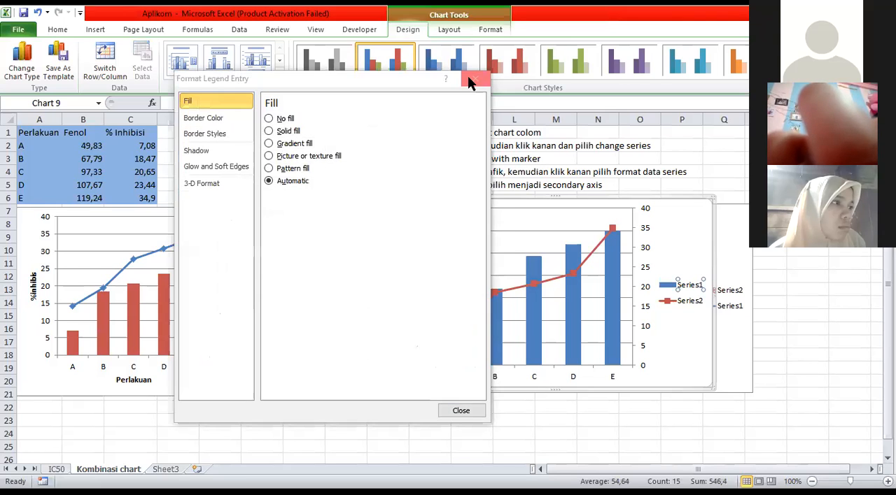
{"action": "left_click", "coordinate": [470, 78]}
{"action": "left_click", "coordinate": [685, 296]}
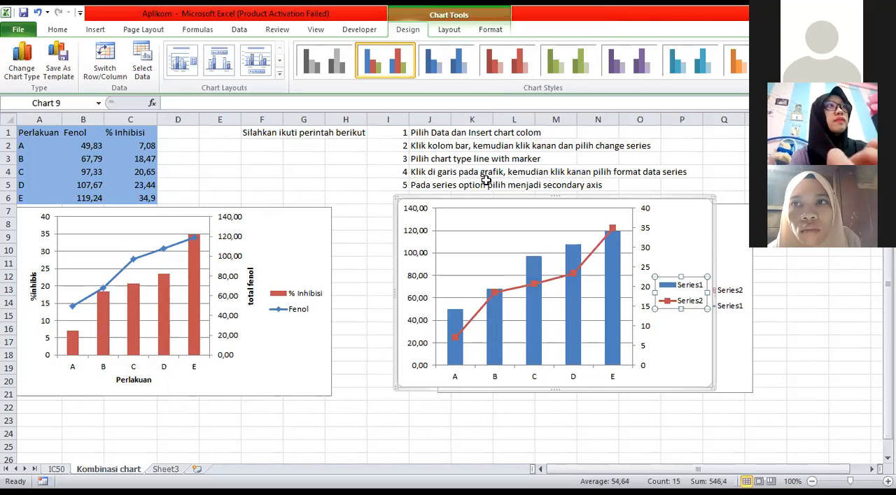
{"action": "left_click", "coordinate": [475, 80]}
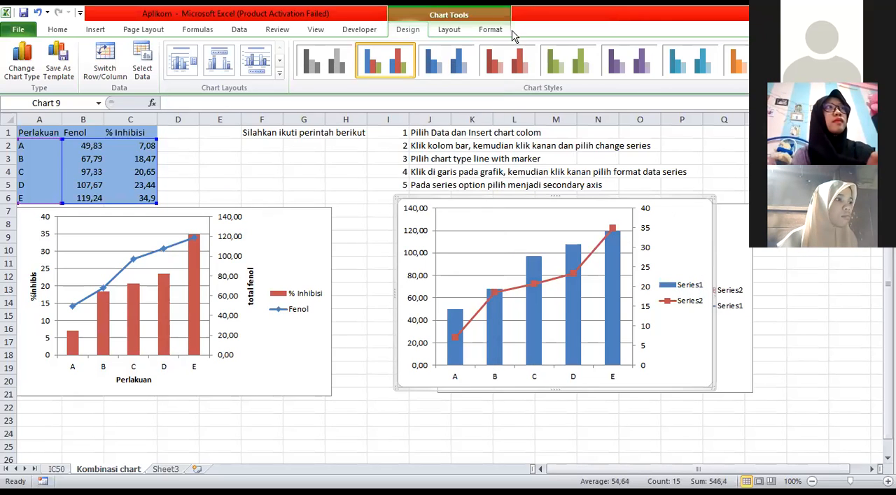
{"action": "left_click", "coordinate": [450, 31]}
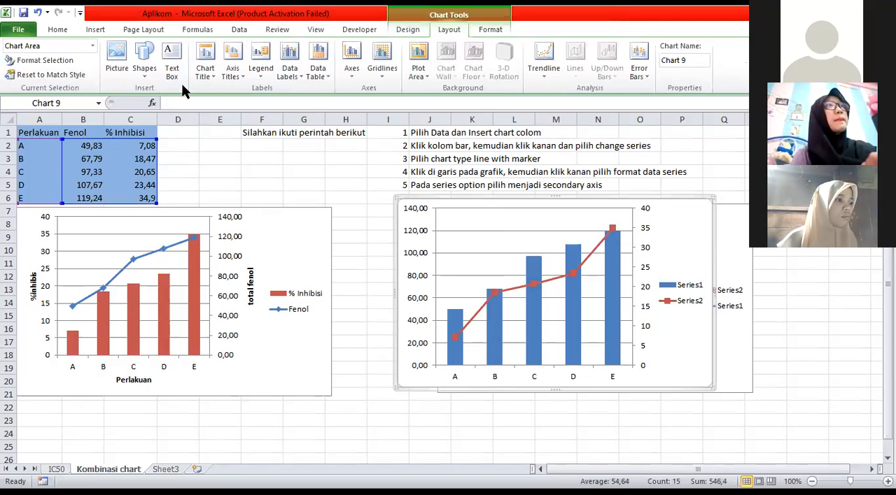
{"action": "left_click", "coordinate": [259, 73]}
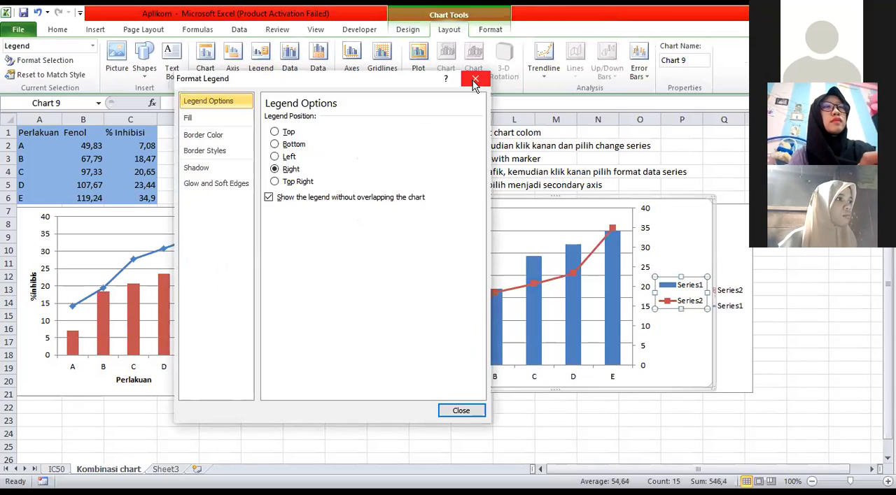
{"action": "left_click", "coordinate": [474, 81]}
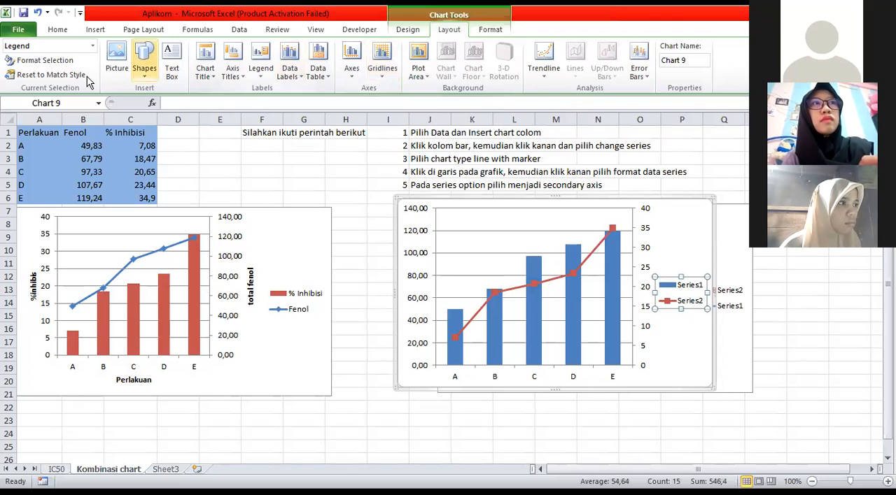
{"action": "left_click", "coordinate": [490, 29]}
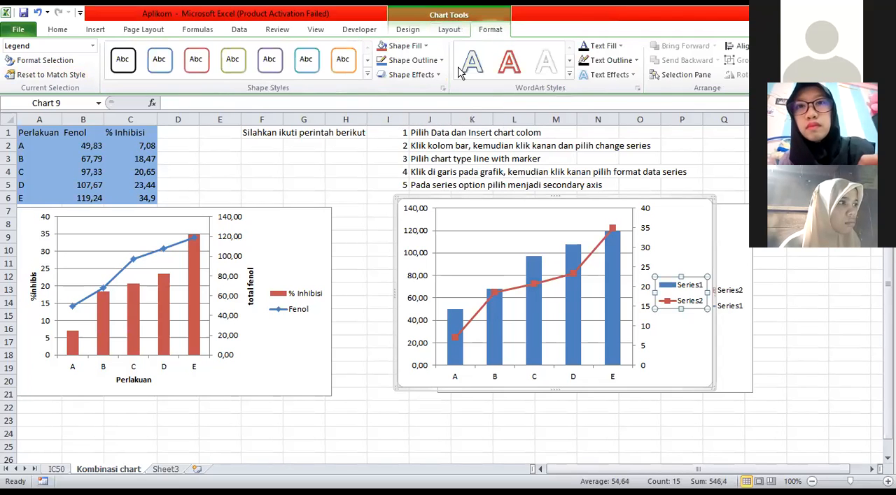
In the reversed combination chart's data source, take the Series1 name from header cell B1 (Fenol), keeping the values B2:B6
{"action": "left_click", "coordinate": [408, 29]}
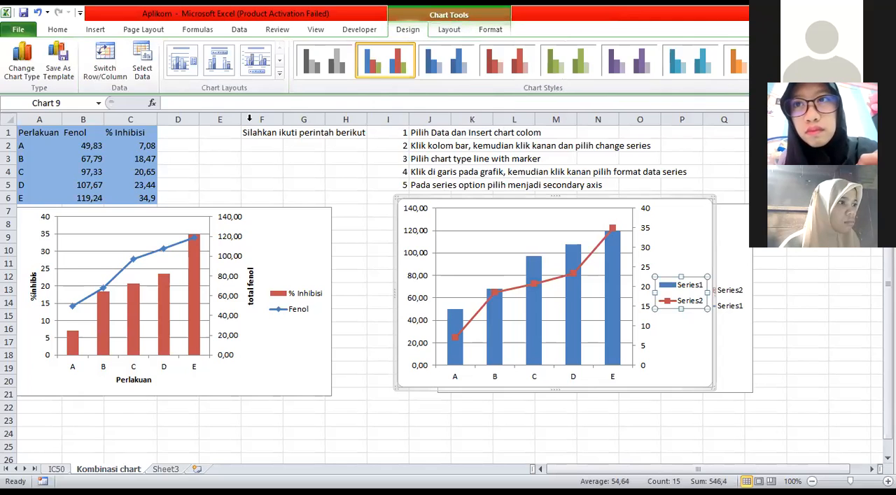
{"action": "left_click", "coordinate": [142, 68]}
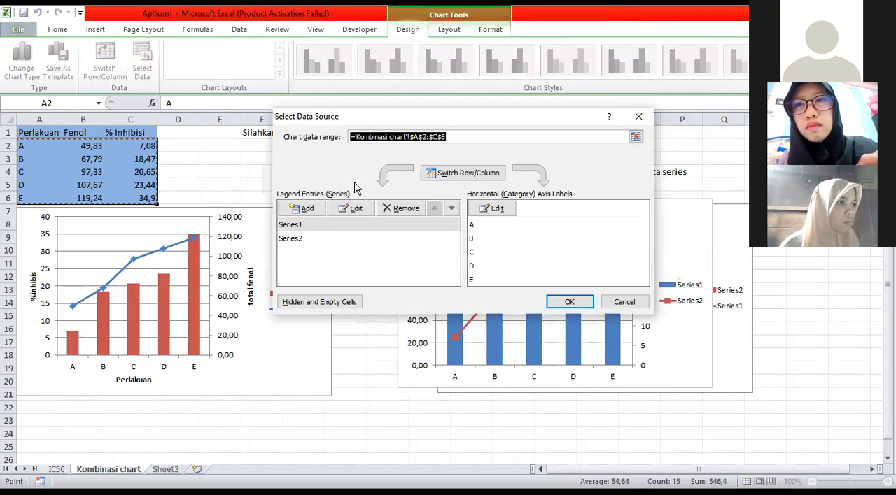
{"action": "key", "text": "Return"}
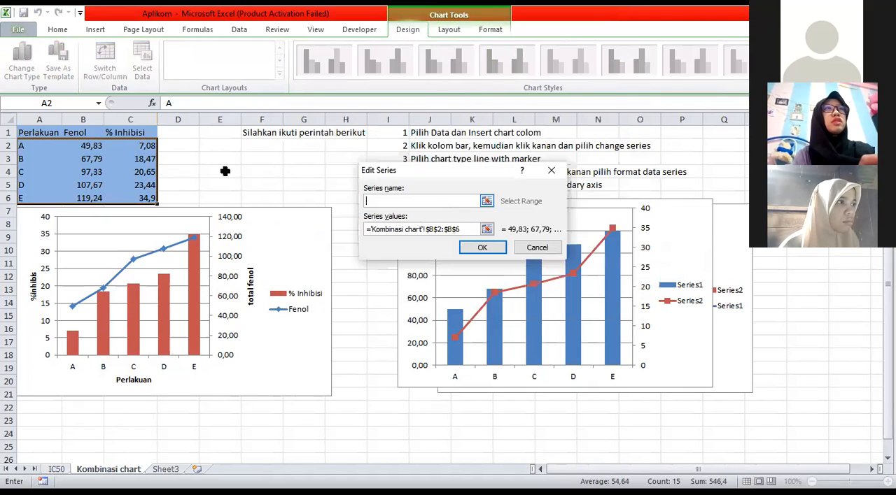
{"action": "left_click", "coordinate": [80, 132]}
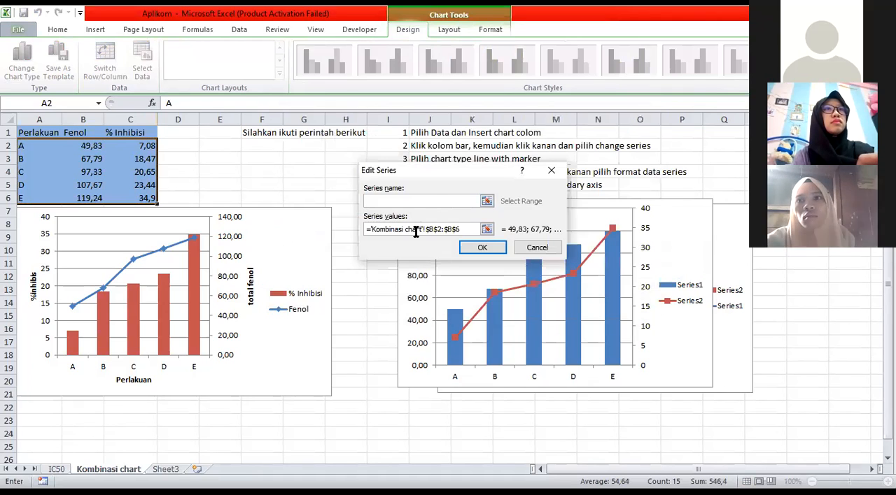
{"action": "left_click", "coordinate": [487, 231]}
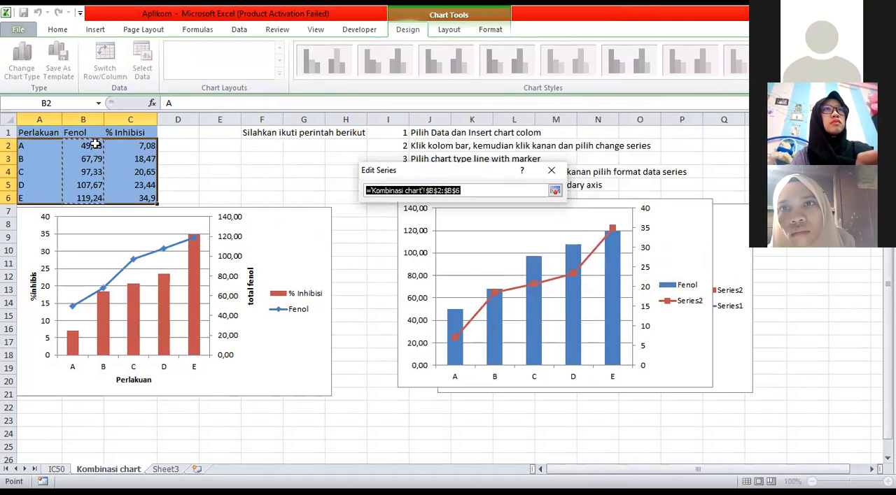
{"action": "left_click", "coordinate": [554, 191]}
{"action": "left_click", "coordinate": [485, 249]}
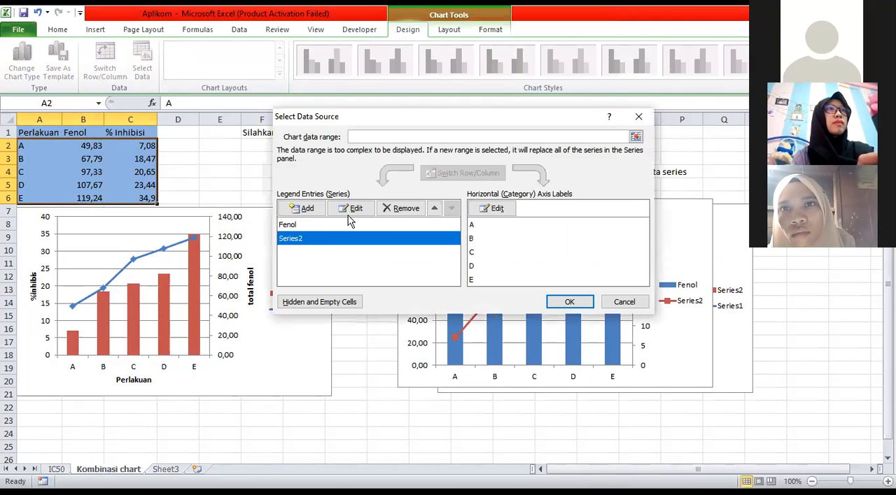
Take the Series2 name from header cell C1 (% Inhibisi) and apply the data source changes
{"action": "left_click", "coordinate": [351, 209]}
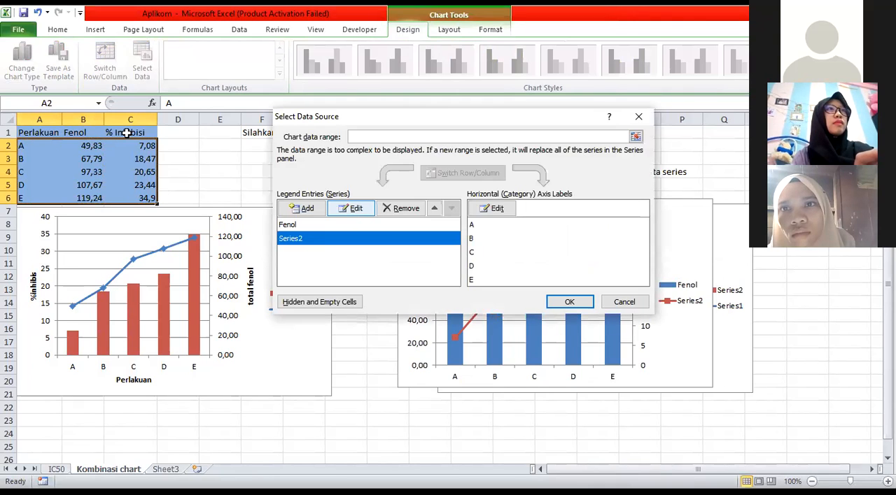
{"action": "left_click", "coordinate": [145, 132]}
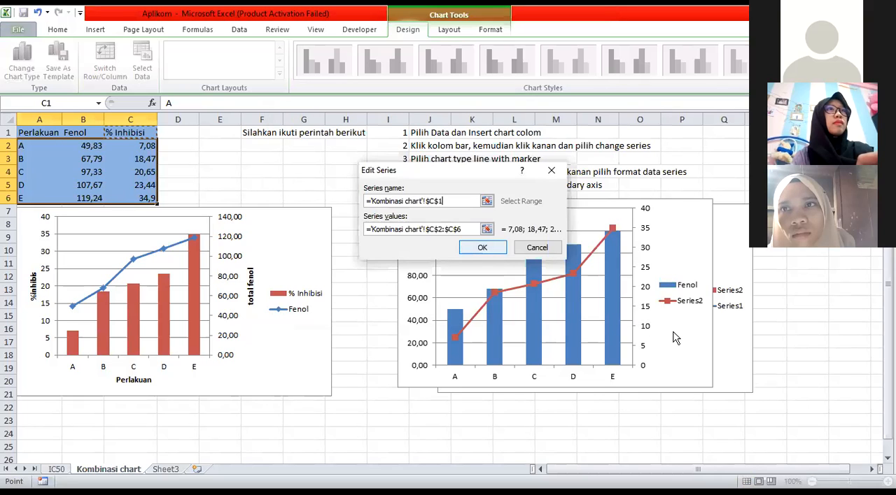
{"action": "key", "text": "Return"}
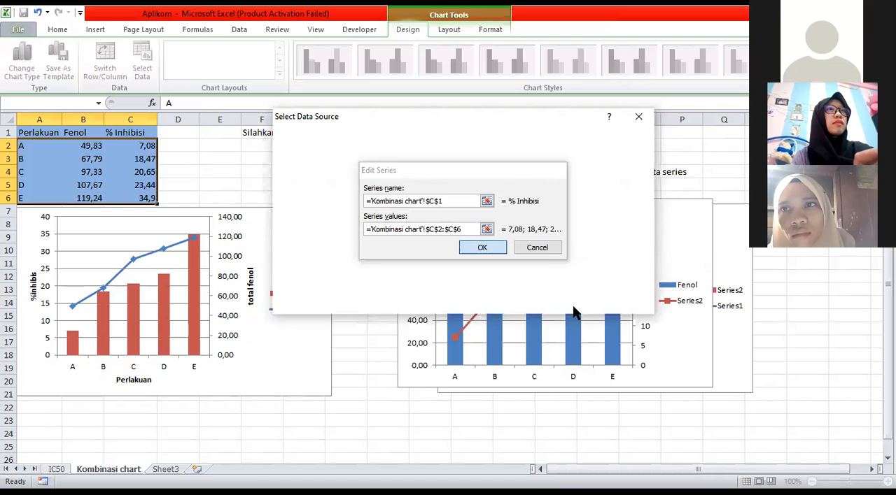
{"action": "key", "text": "Return"}
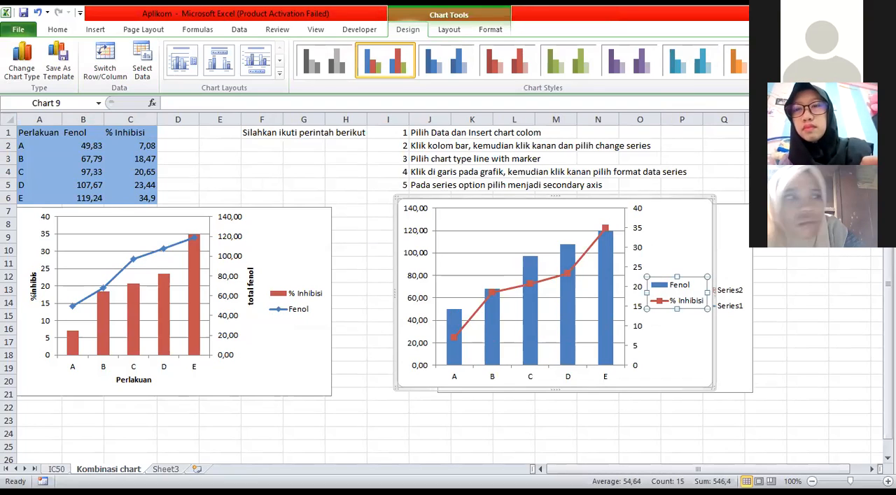
Insert a new clustered column chart from the range A1:C6, with the header row included
{"action": "left_click", "coordinate": [29, 137]}
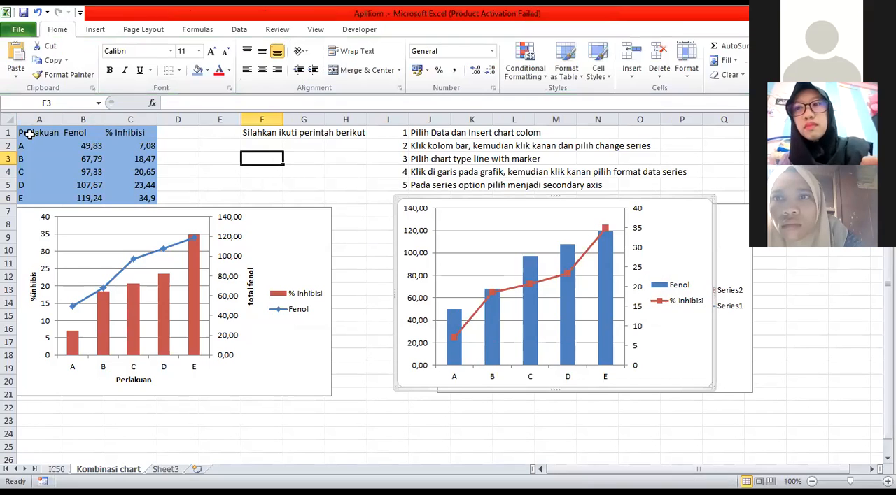
{"action": "left_click_drag", "start_coordinate": [30, 134], "coordinate": [140, 198]}
{"action": "left_click", "coordinate": [95, 30]}
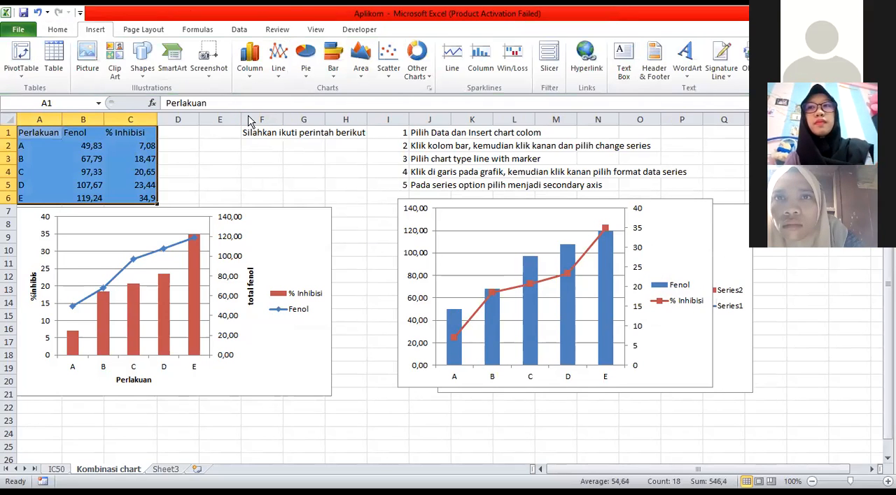
{"action": "key", "text": "alt+F1"}
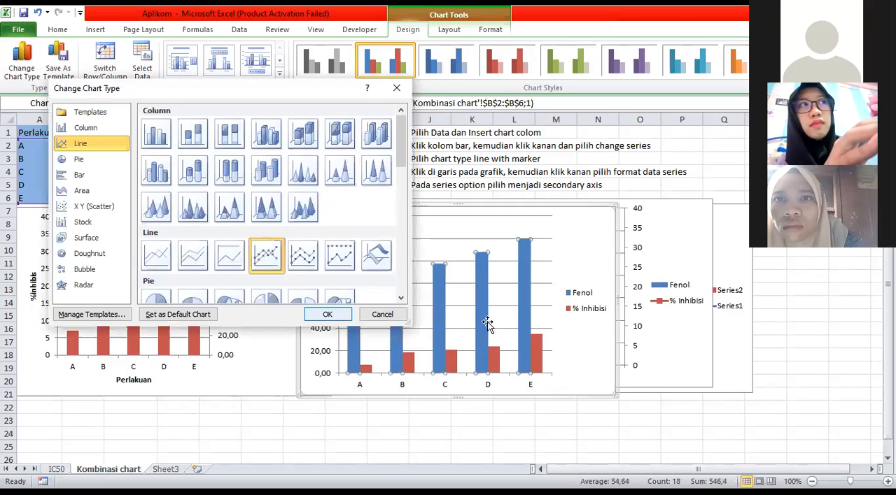
Make the Fenol series of the new chart a line with markers plotted on the secondary axis
{"action": "key", "text": "Return"}
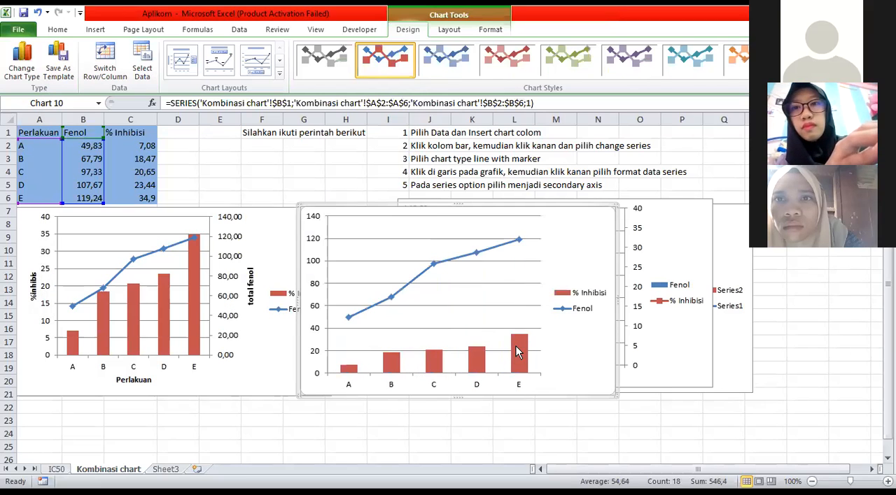
{"action": "right_click", "coordinate": [500, 250]}
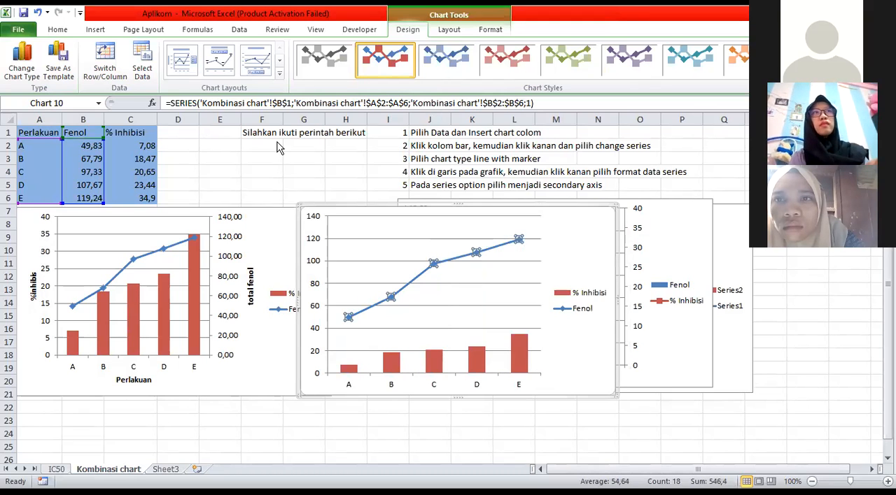
{"action": "left_click", "coordinate": [462, 412]}
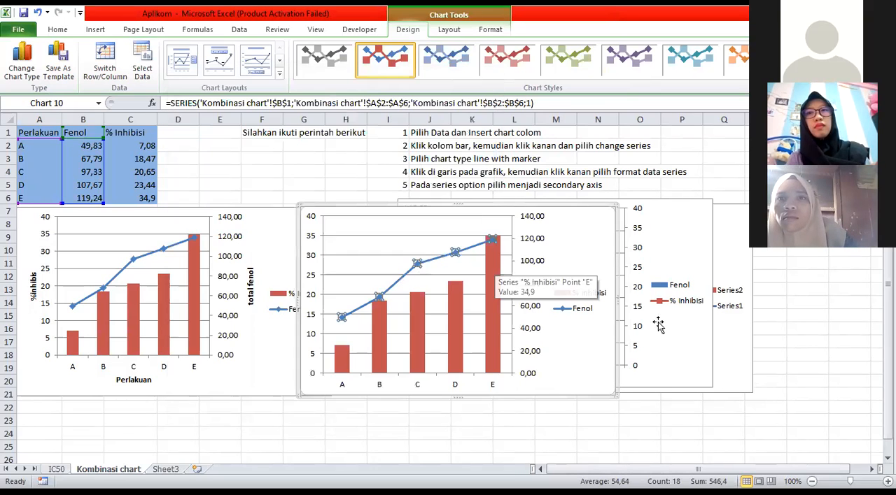
Move the new chart over the original combination chart, clear of the chart with Fenol columns, and select the Fenol column chart
{"action": "left_click", "coordinate": [659, 354]}
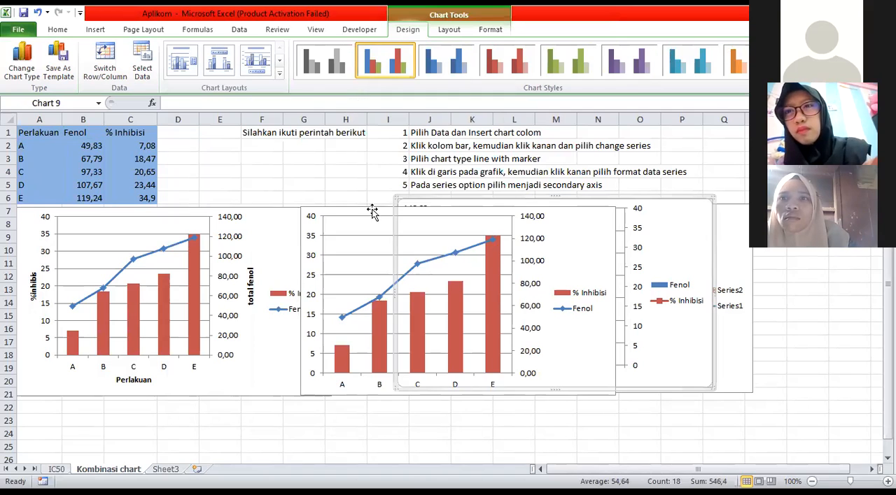
{"action": "left_click", "coordinate": [577, 239]}
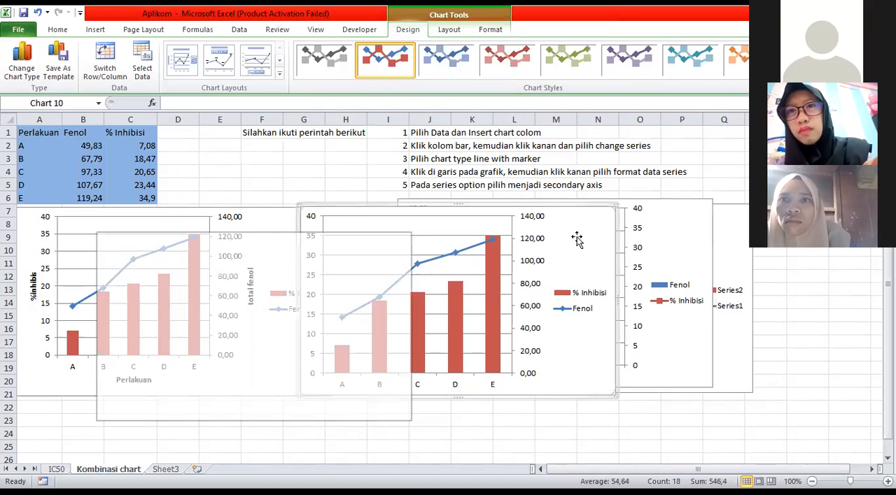
{"action": "left_click", "coordinate": [660, 242]}
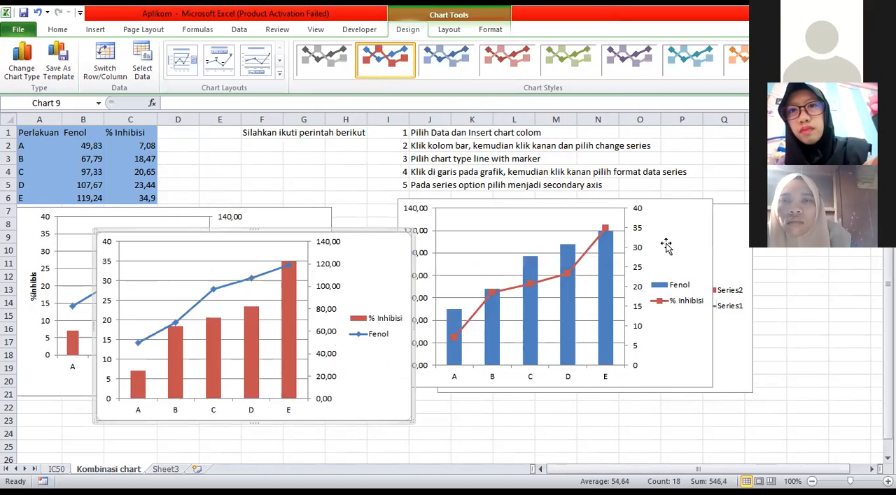
{"action": "left_click", "coordinate": [460, 376]}
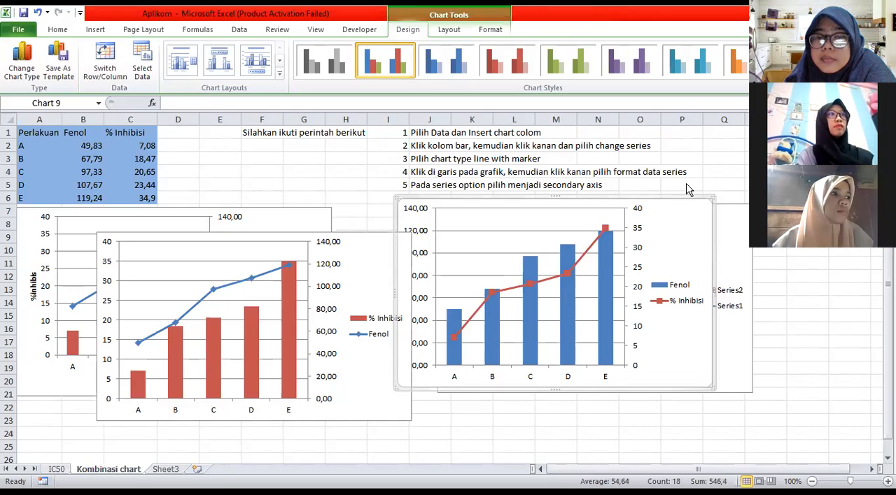
Delete the three practice charts without axis titles, and shift the remaining combination chart with axis titles right and slightly down on the sheet
{"action": "left_click", "coordinate": [396, 251]}
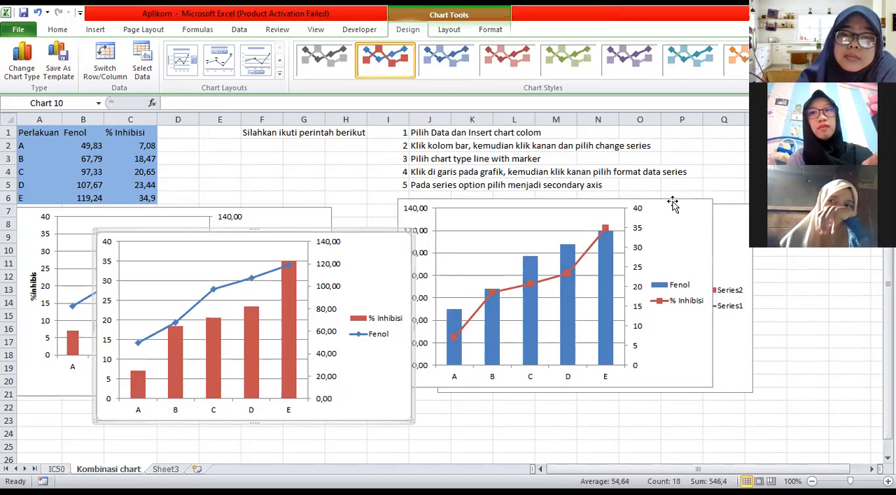
{"action": "key", "text": "Delete"}
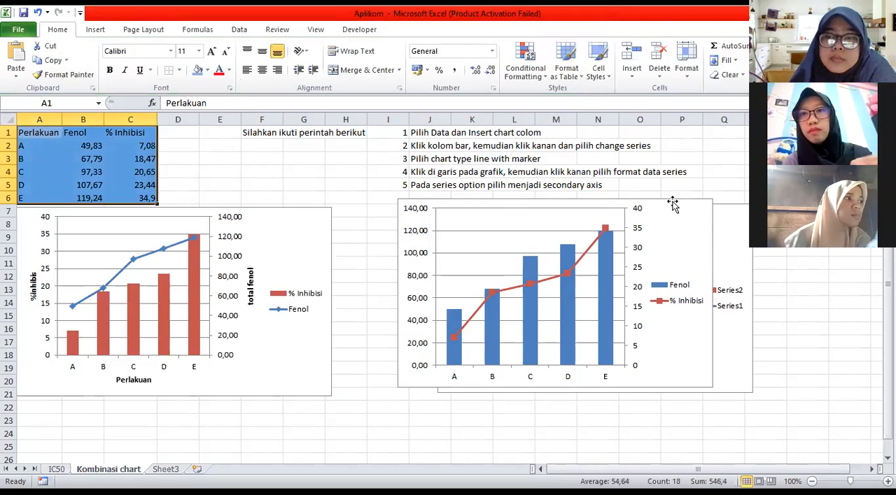
{"action": "left_click", "coordinate": [679, 228]}
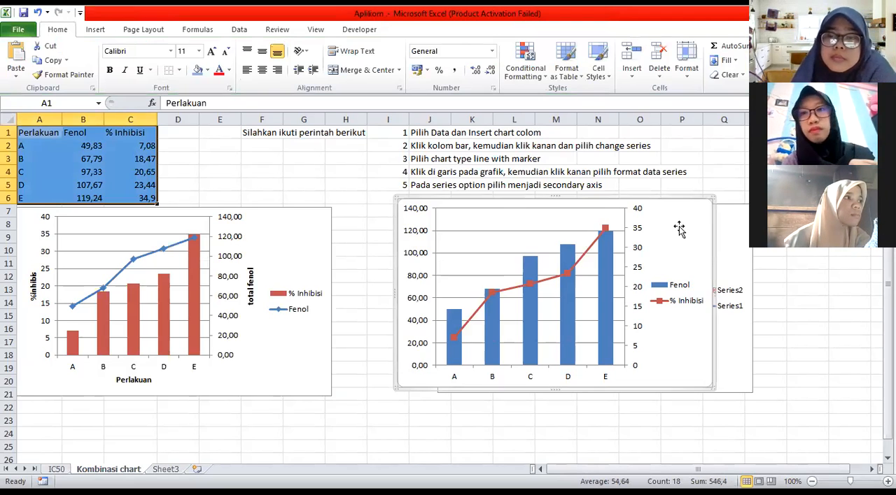
{"action": "key", "text": "Delete"}
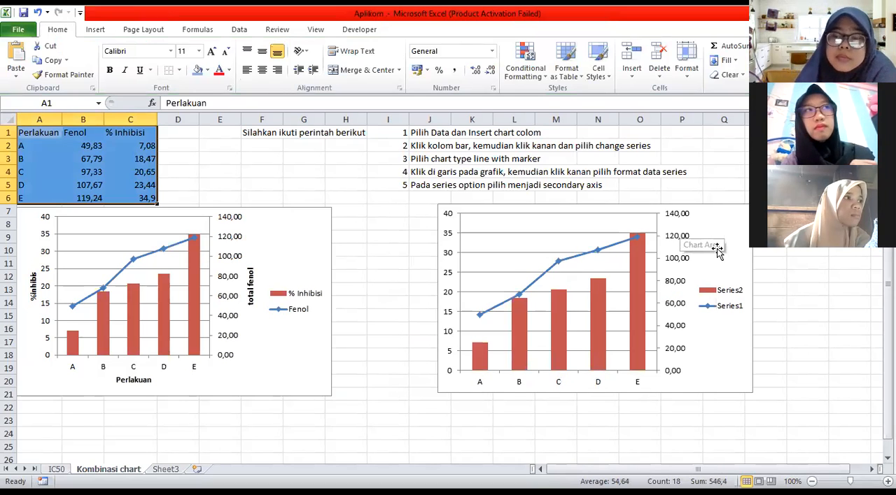
{"action": "left_click", "coordinate": [716, 250]}
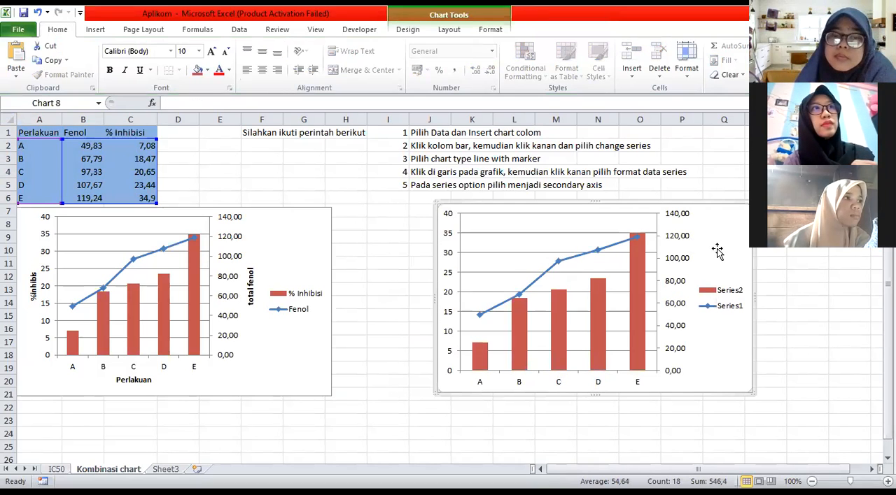
{"action": "key", "text": "Delete"}
{"action": "left_click_drag", "start_coordinate": [294, 224], "coordinate": [488, 243]}
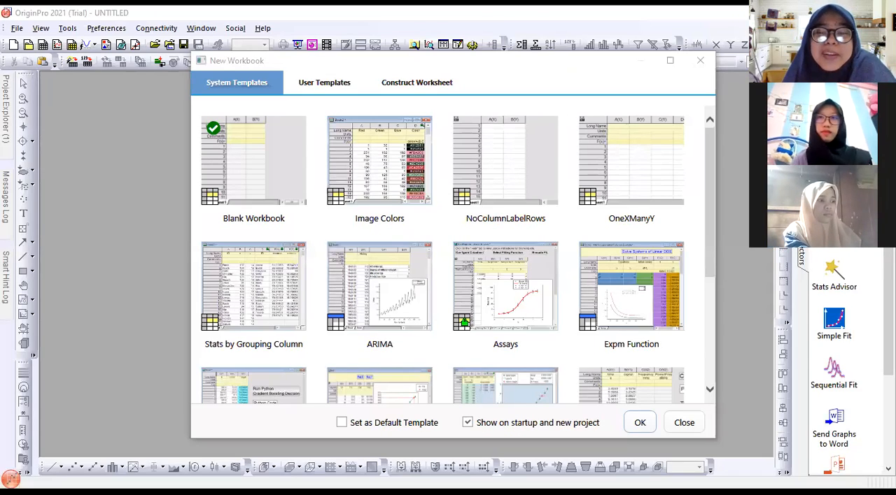
Switch to OriginPro and create a new workbook from the Blank Workbook template
{"action": "key", "text": "alt+Tab"}
{"action": "key", "text": "alt+Tab"}
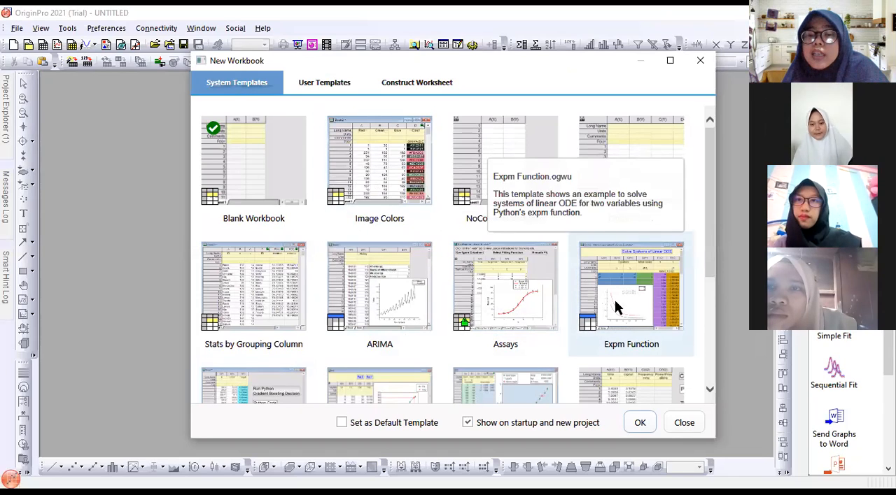
{"action": "left_click", "coordinate": [640, 424]}
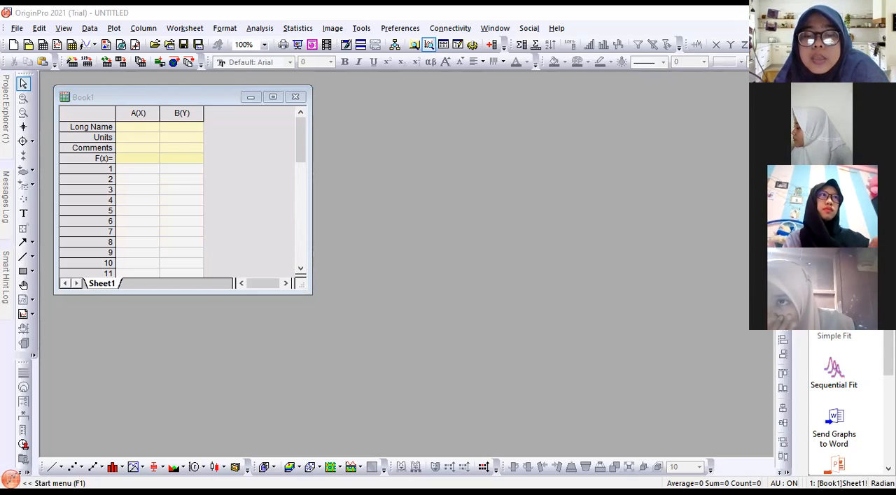
Enter Konsentrasi asam sitrat as the long name of column A and widen the column to fit the full name
{"action": "left_click", "coordinate": [137, 128]}
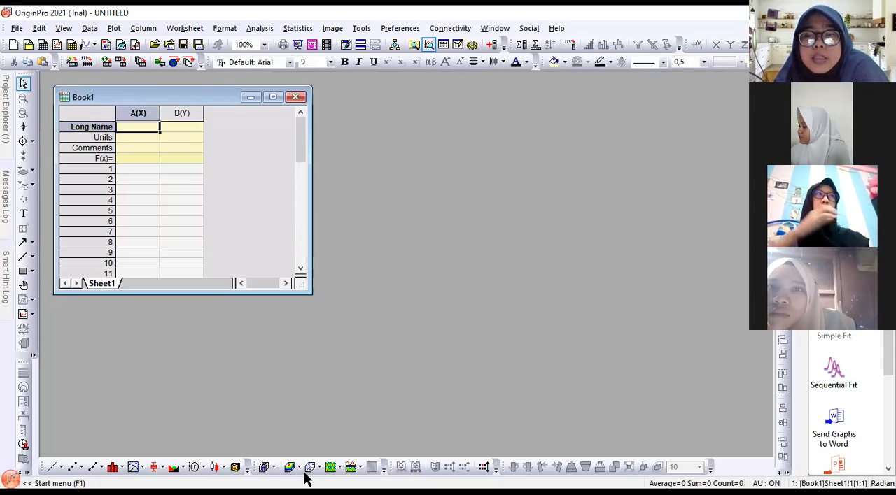
{"action": "left_click", "coordinate": [305, 493]}
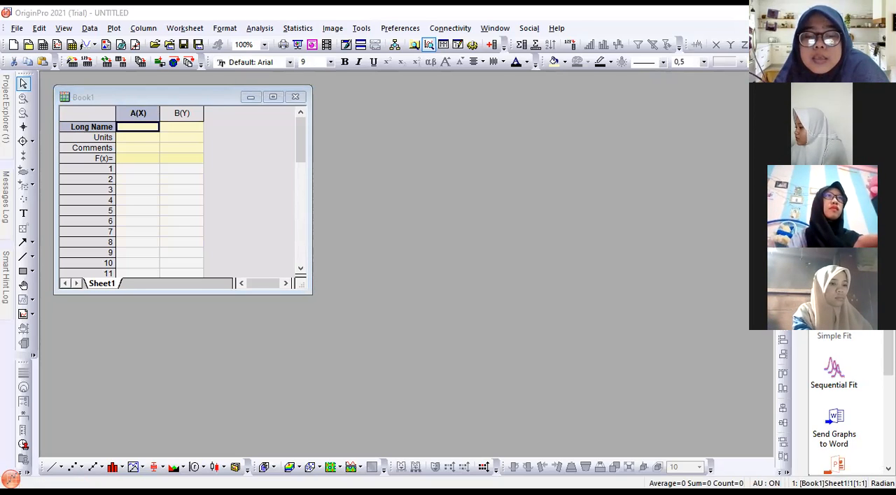
{"action": "left_click", "coordinate": [106, 110]}
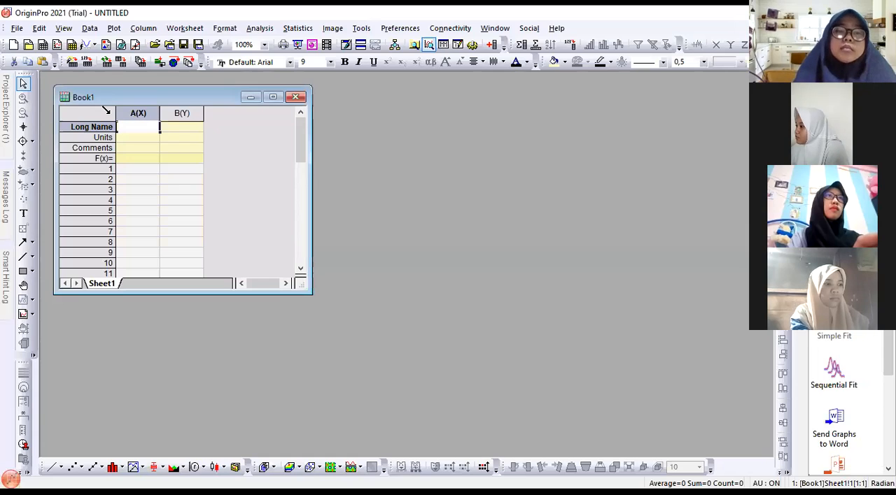
{"action": "type", "text": "Kon"}
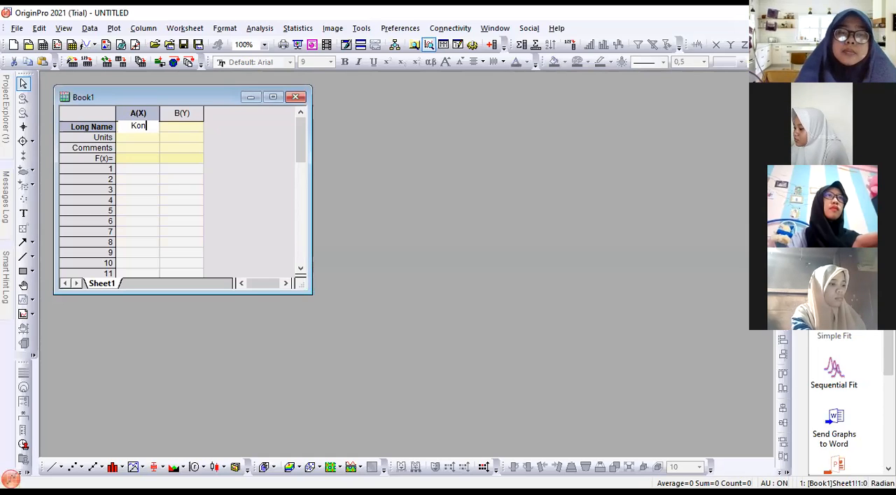
{"action": "type", "text": "sentras"}
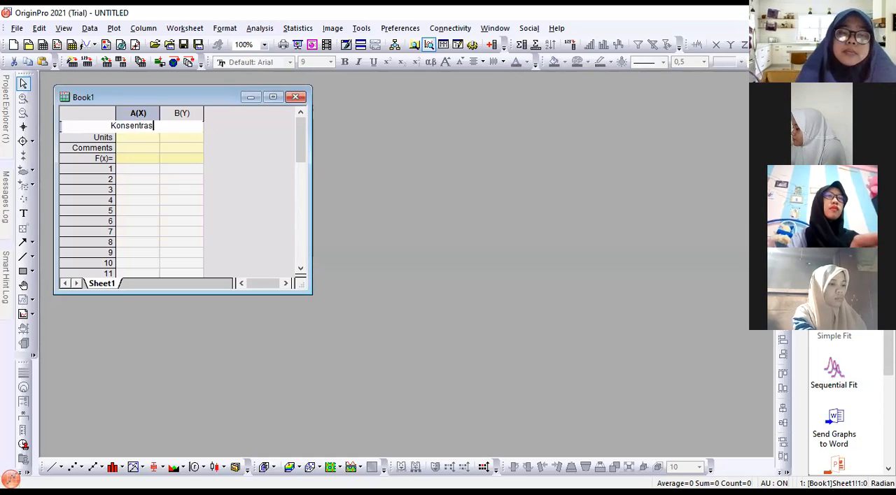
{"action": "type", "text": "i asa"}
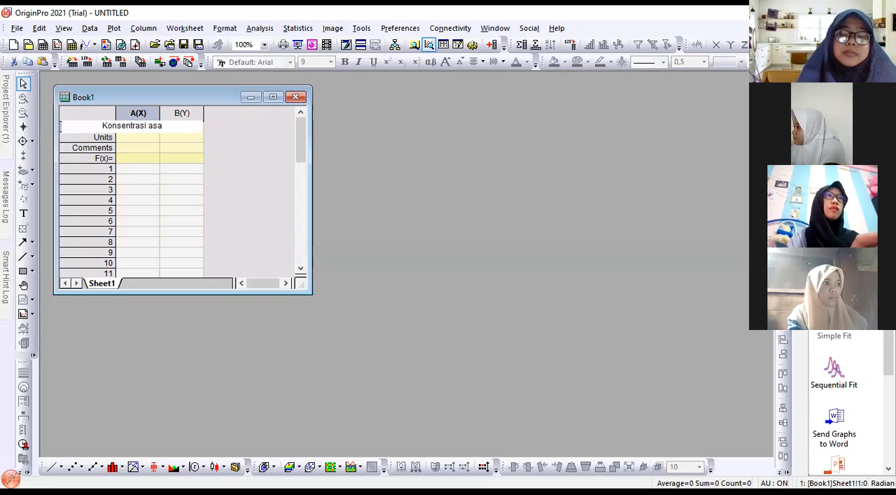
{"action": "type", "text": "m sitrat"}
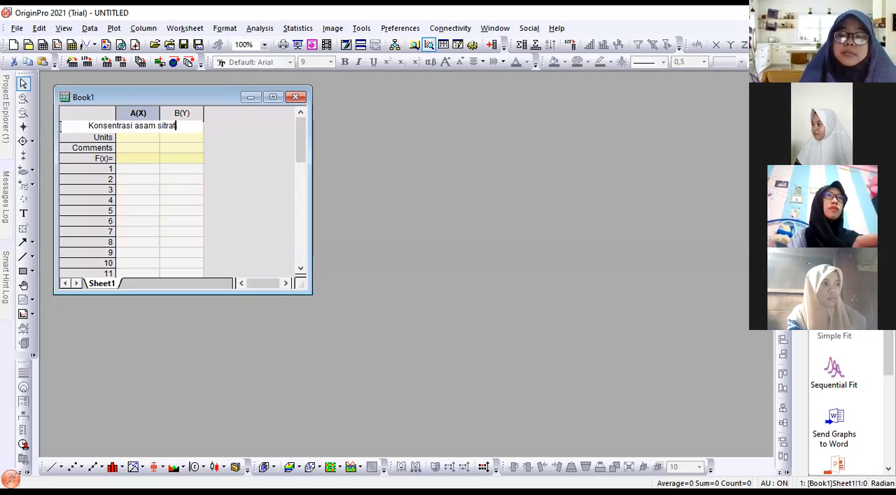
{"action": "key", "text": "Return"}
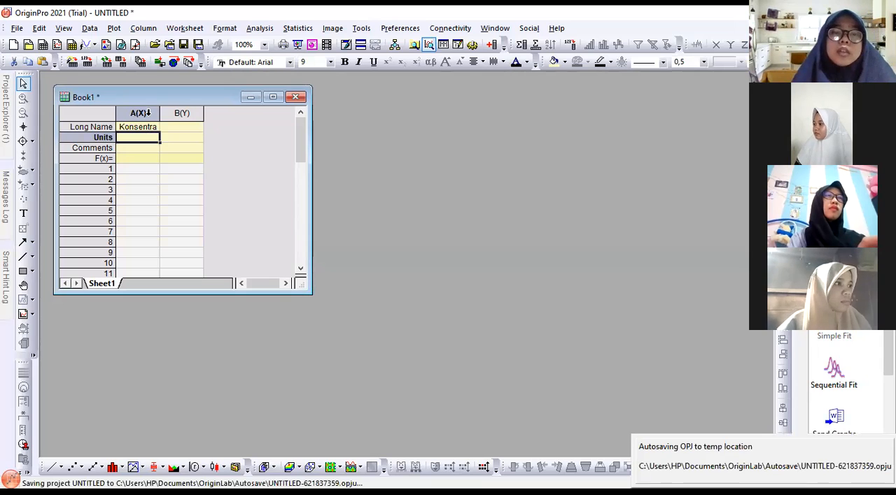
{"action": "left_click_drag", "start_coordinate": [160, 112], "coordinate": [215, 108]}
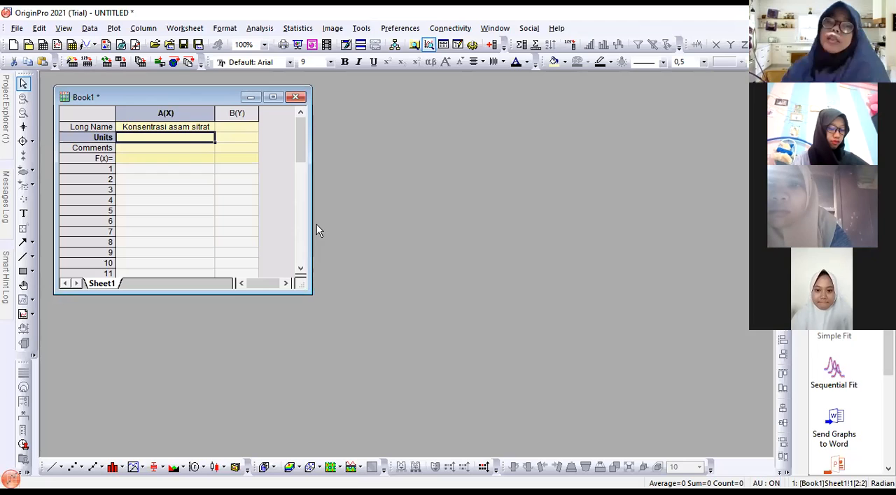
Enter pH as the long name of column B and % as the units of column A
{"action": "left_click", "coordinate": [241, 127]}
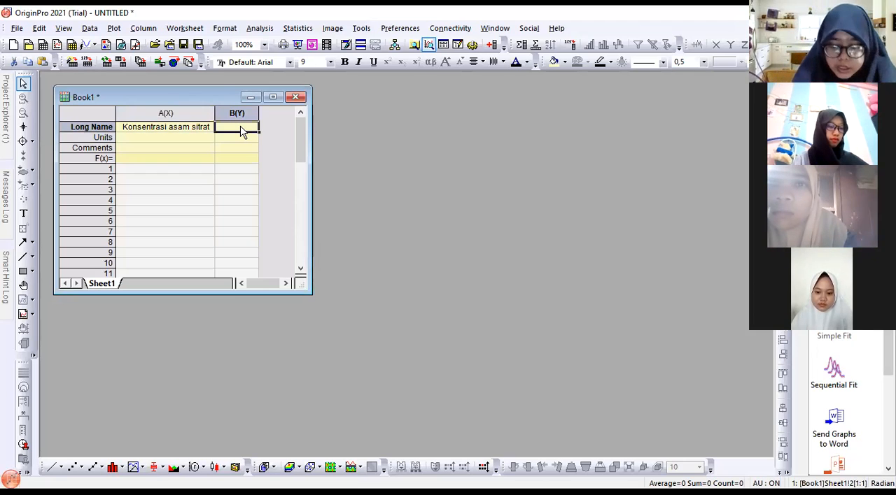
{"action": "type", "text": "pH"}
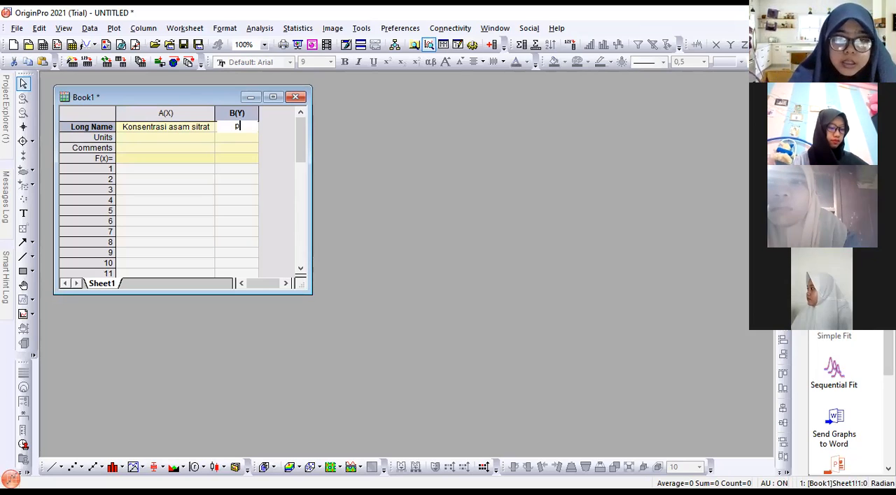
{"action": "left_click", "coordinate": [139, 138]}
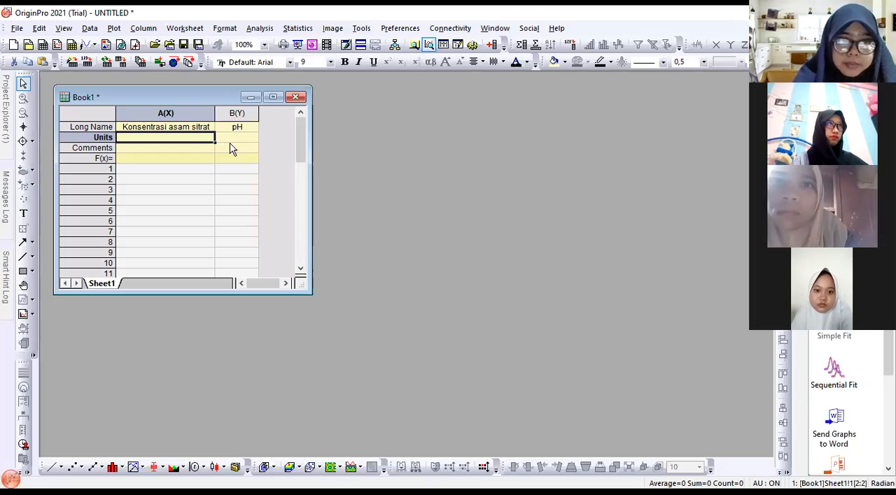
{"action": "type", "text": "%"}
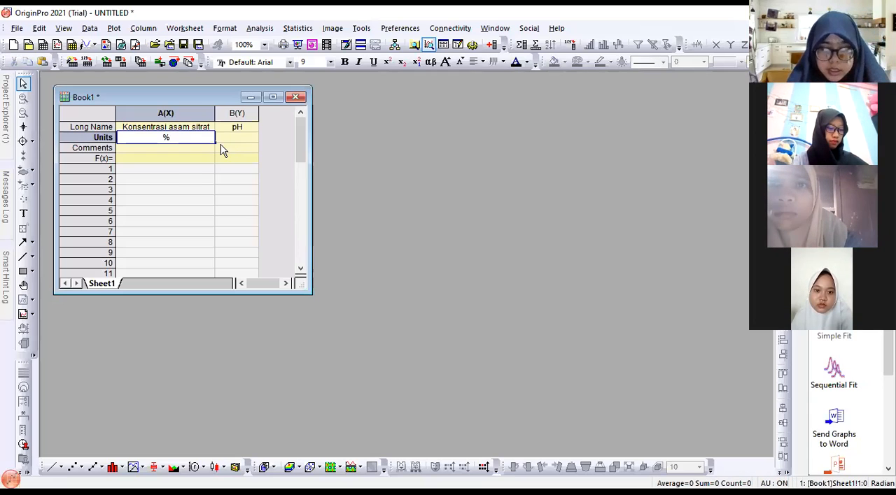
Enter the concentrations 0, 3, 5, 7 and 9 in rows 1 to 5 of column A
{"action": "left_click", "coordinate": [174, 172]}
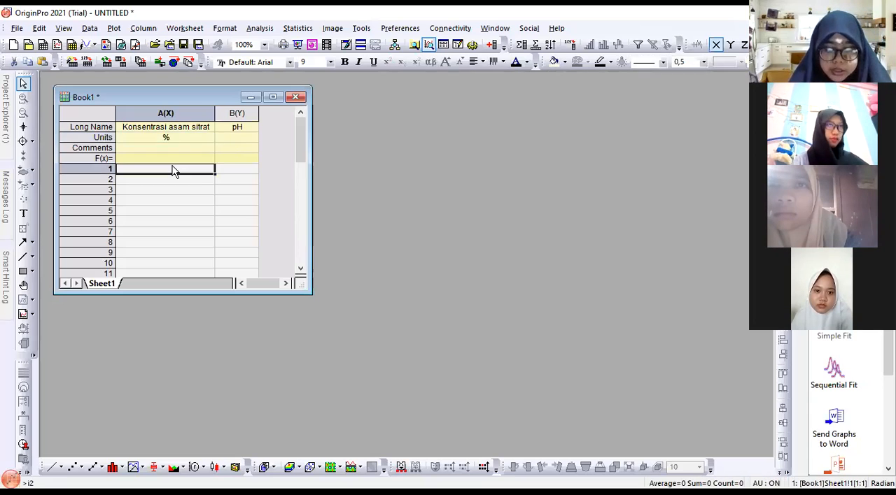
{"action": "type", "text": "0"}
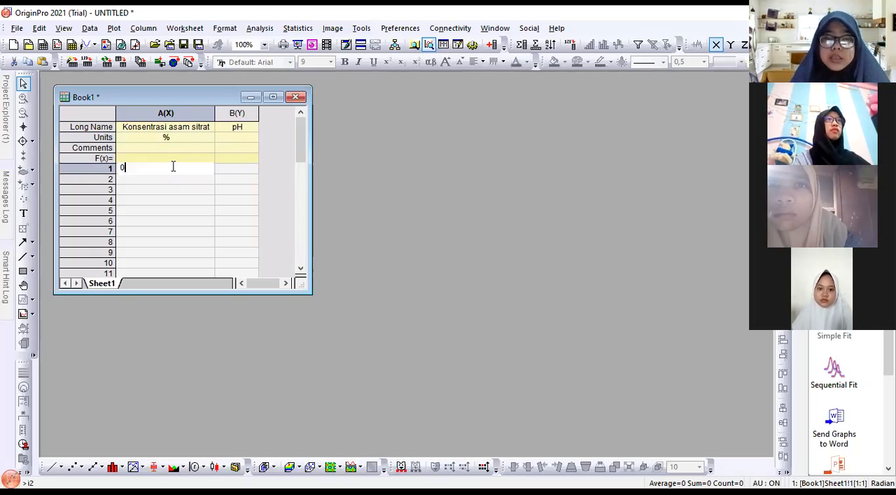
{"action": "key", "text": "Return"}
{"action": "type", "text": "3"}
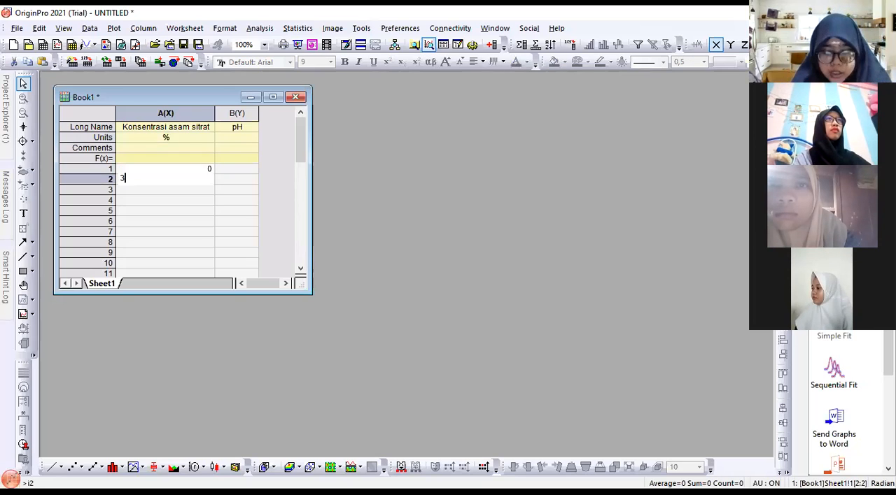
{"action": "key", "text": "Return"}
{"action": "type", "text": "4"}
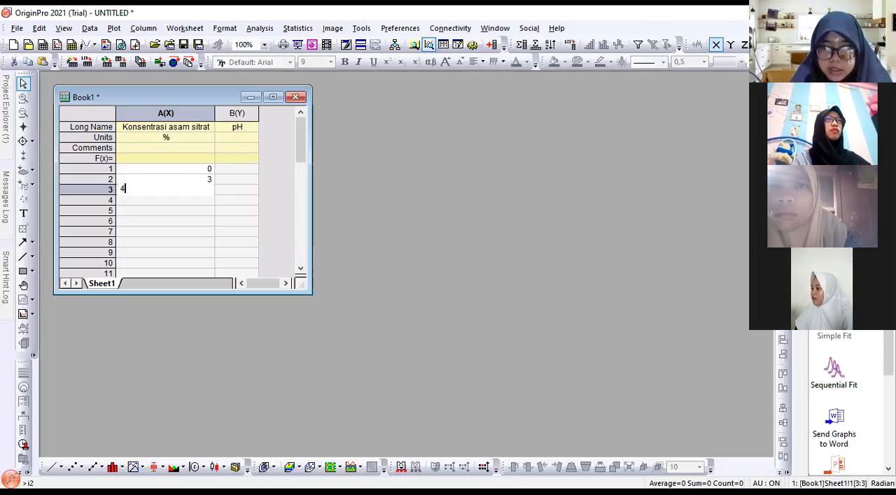
{"action": "key", "text": "Return"}
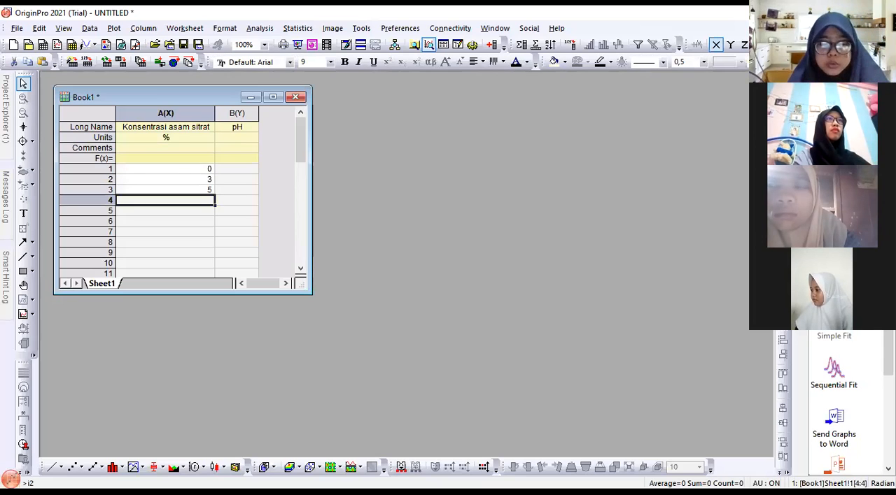
{"action": "type", "text": "7"}
{"action": "key", "text": "Return"}
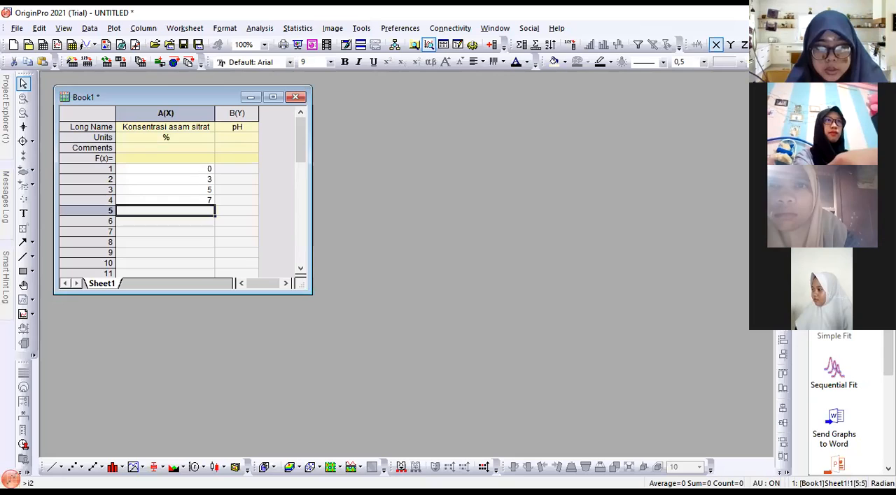
{"action": "type", "text": "9"}
{"action": "key", "text": "Return"}
Enter the pH values 11,3 and 11,1 in rows 1 and 2 of column B
{"action": "key", "text": "Right"}
{"action": "key", "text": "Up"}
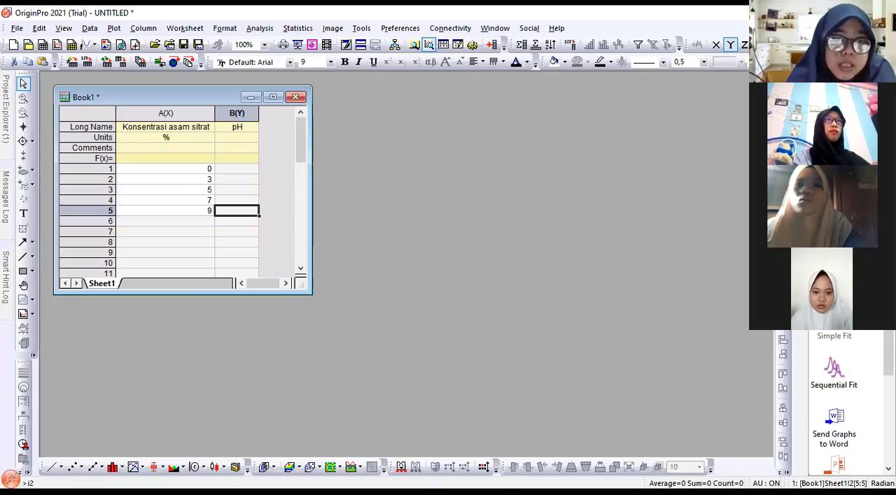
{"action": "key", "text": "Up"}
{"action": "key", "text": "Up"}
{"action": "key", "text": "Up"}
{"action": "key", "text": "Up"}
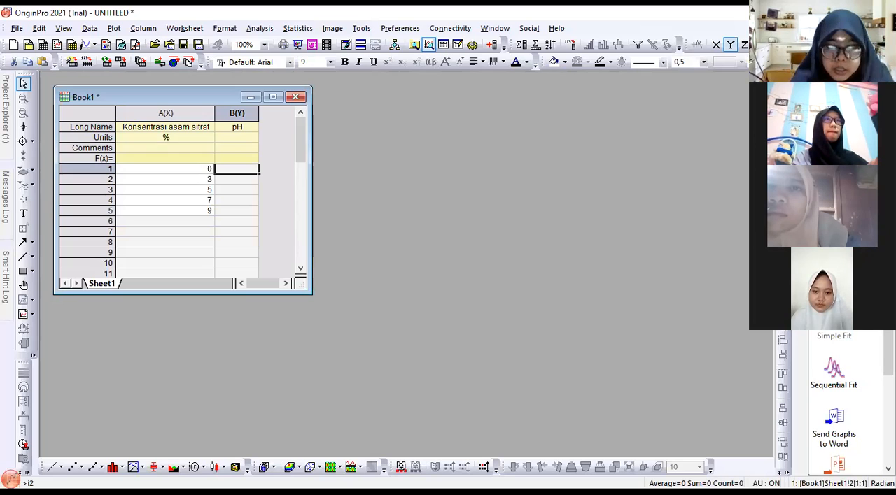
{"action": "type", "text": "11,3"}
{"action": "key", "text": "Return"}
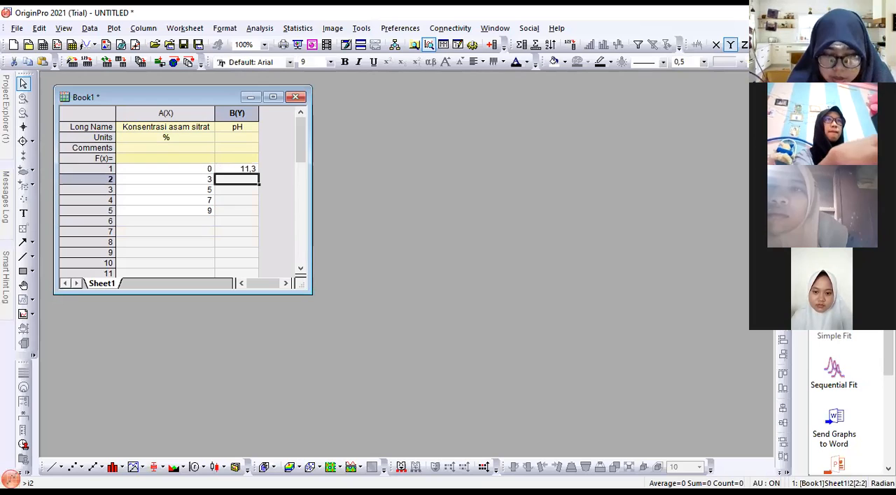
{"action": "type", "text": "11,1"}
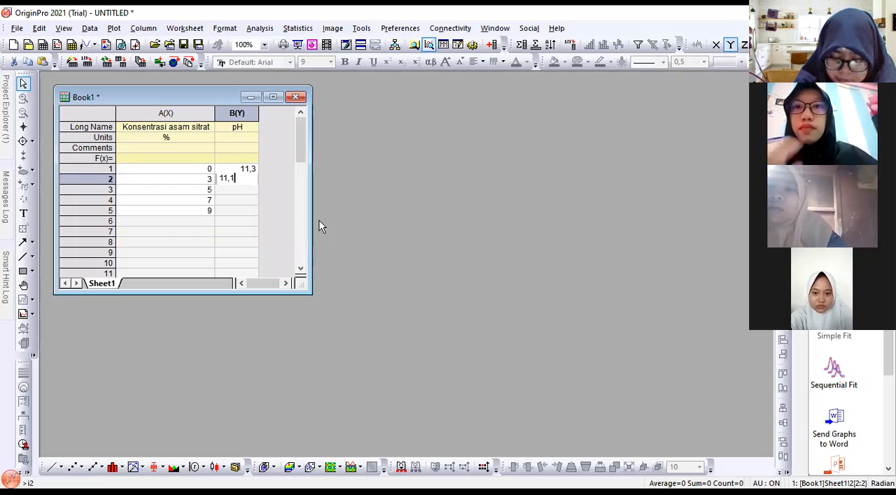
{"action": "key", "text": "Return"}
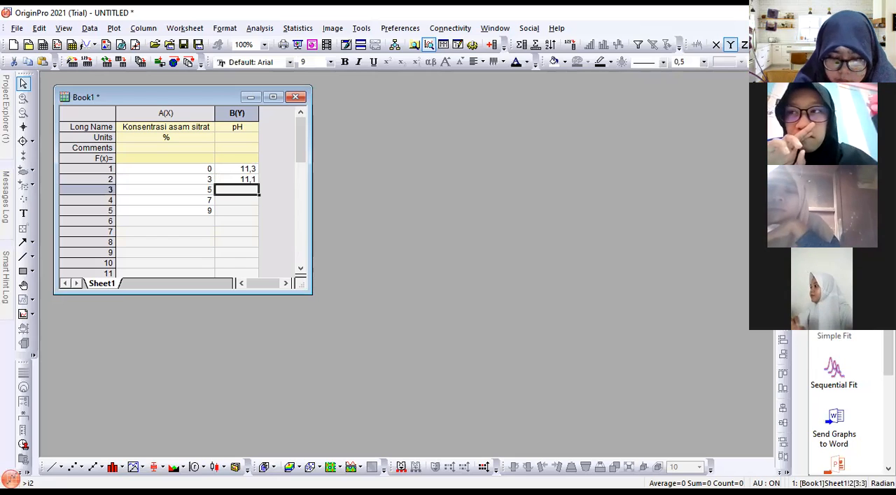
Enter the pH values 11,5, 10,2 and 9,7 in rows 3 to 5 of column B
{"action": "type", "text": "11,5"}
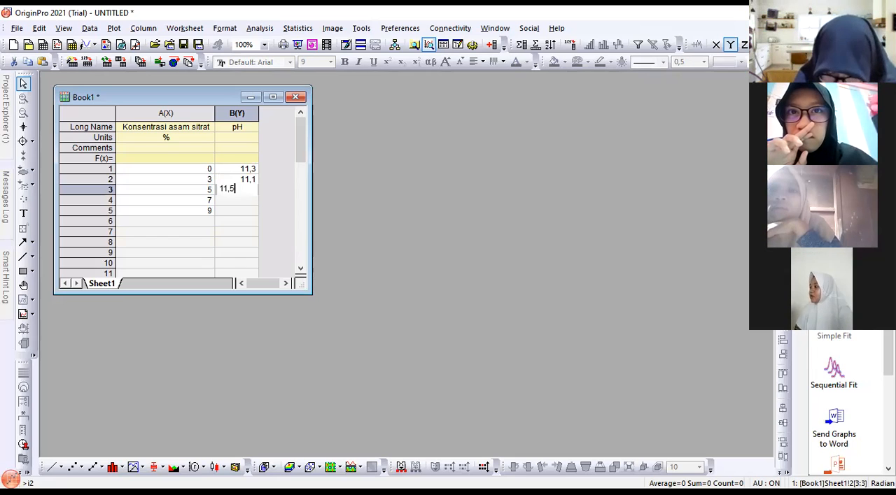
{"action": "key", "text": "Return"}
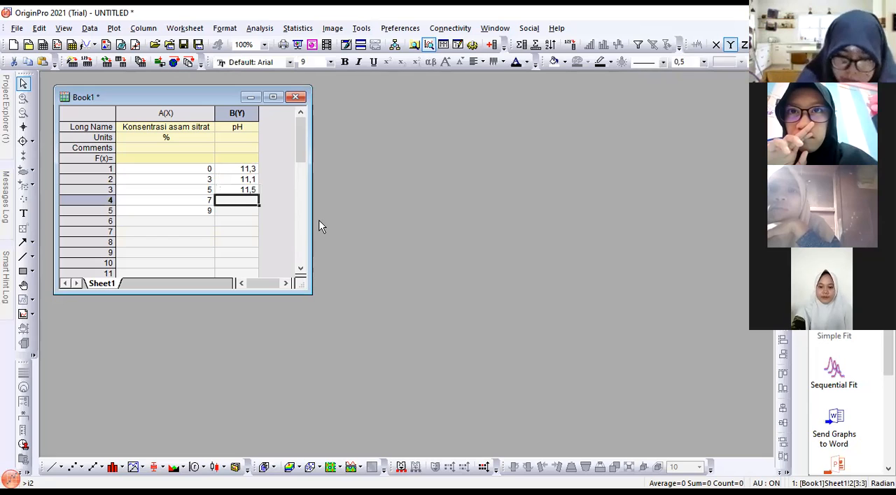
{"action": "type", "text": "10,2"}
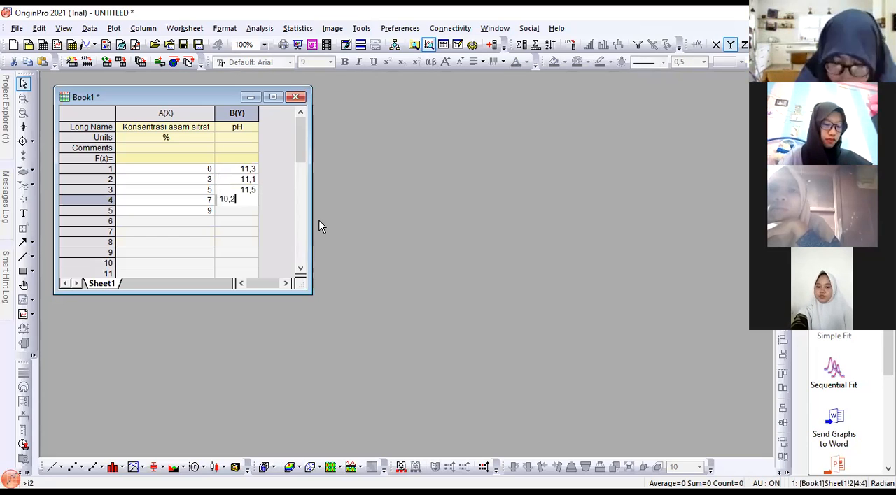
{"action": "key", "text": "Return"}
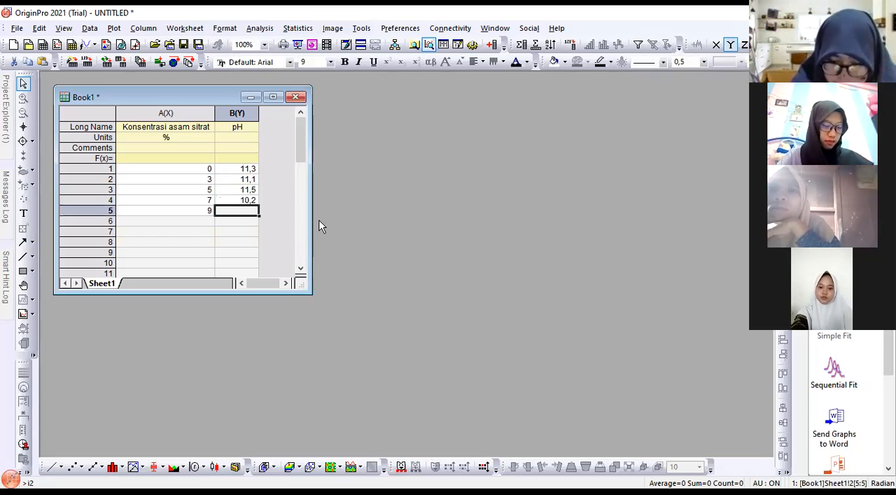
{"action": "type", "text": "9,"}
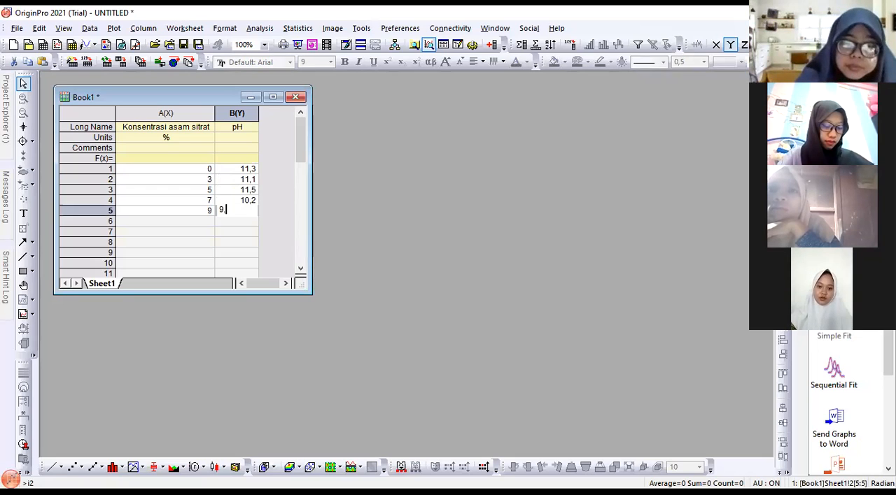
{"action": "type", "text": "7"}
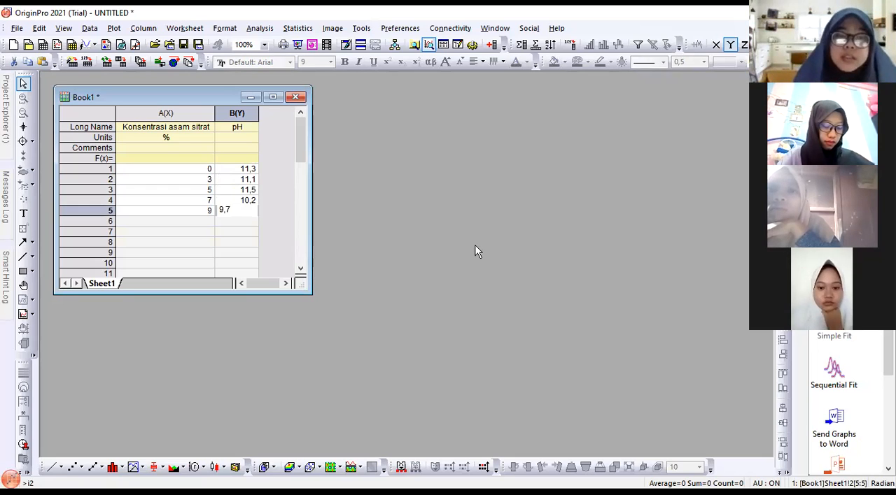
{"action": "key", "text": "Return"}
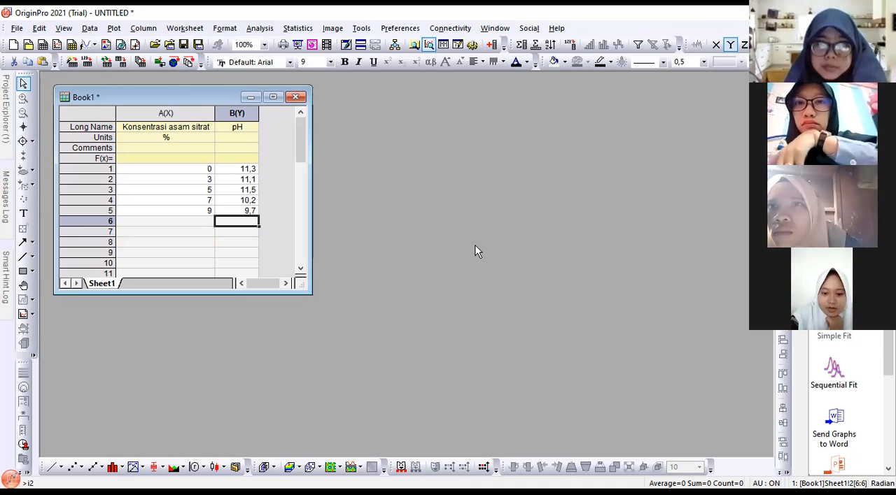
Plot the pH column against the citric acid concentration as a basic 2D Line graph
{"action": "left_click", "coordinate": [238, 113]}
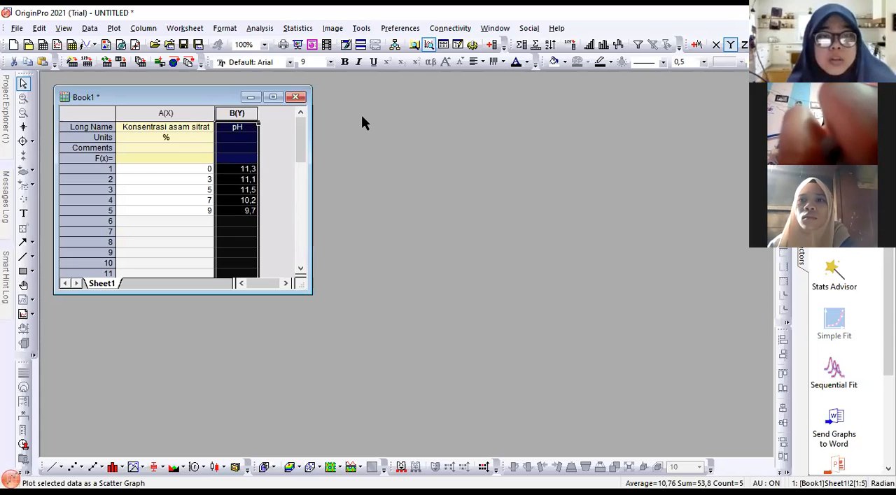
{"action": "key", "text": "alt+p"}
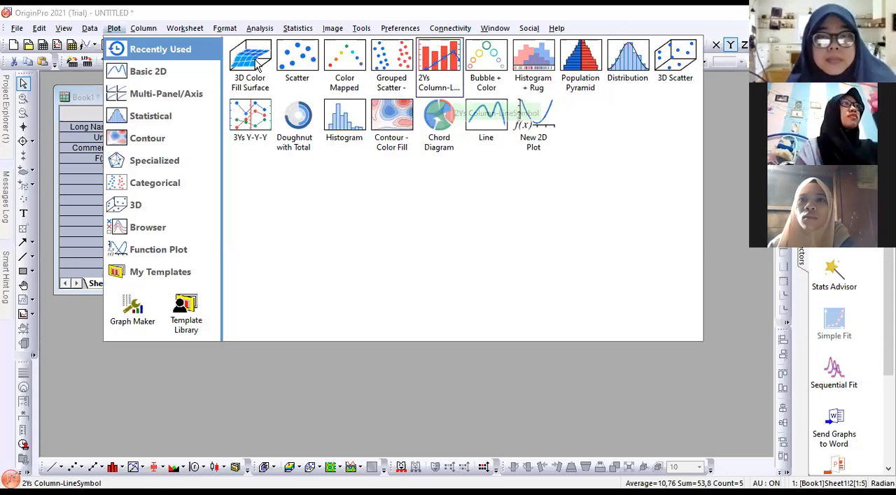
{"action": "mouse_move", "coordinate": [182, 74]}
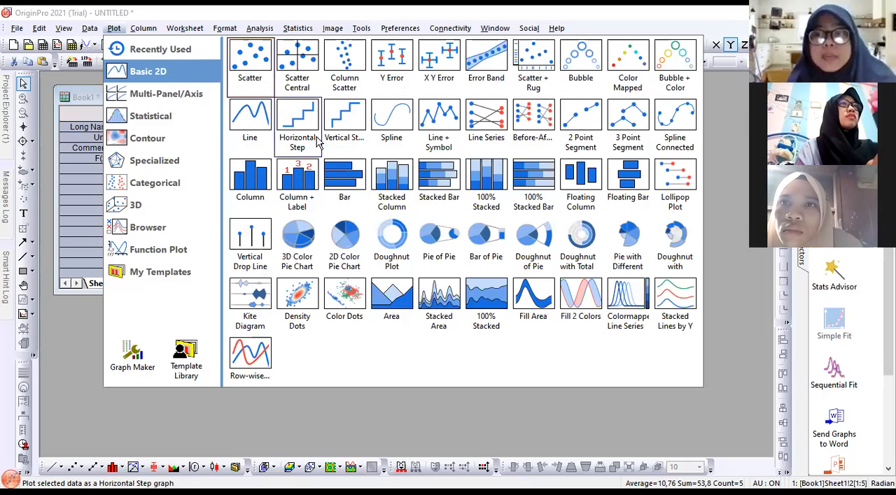
{"action": "left_click", "coordinate": [259, 119]}
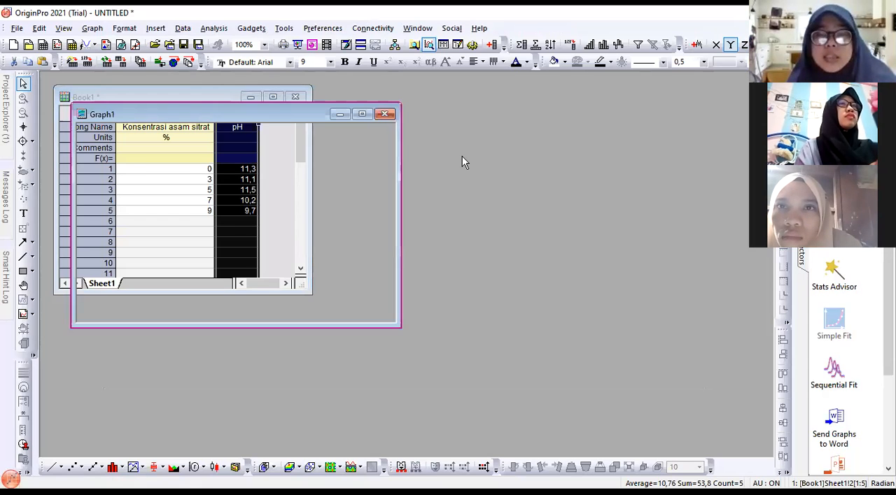
Move the new graph window beside the workbook so that it no longer overlaps the data, leaving a gap between them
{"action": "left_click_drag", "start_coordinate": [237, 116], "coordinate": [506, 120]}
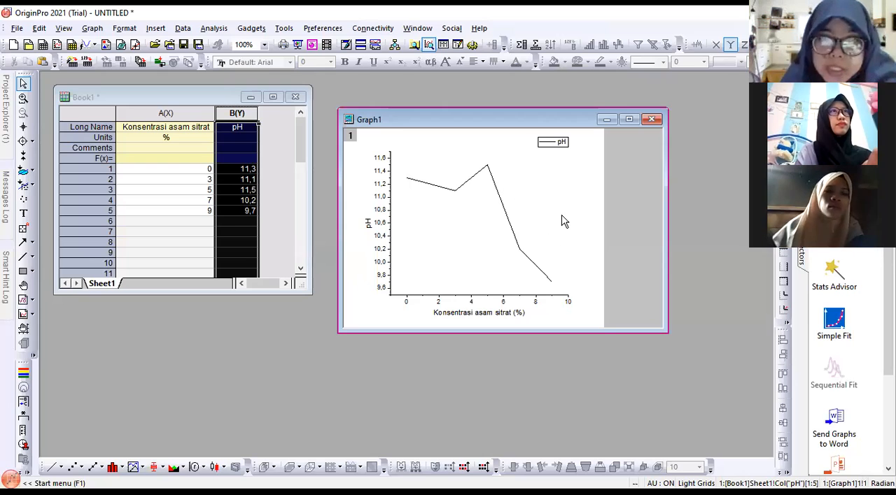
{"action": "left_click", "coordinate": [481, 301]}
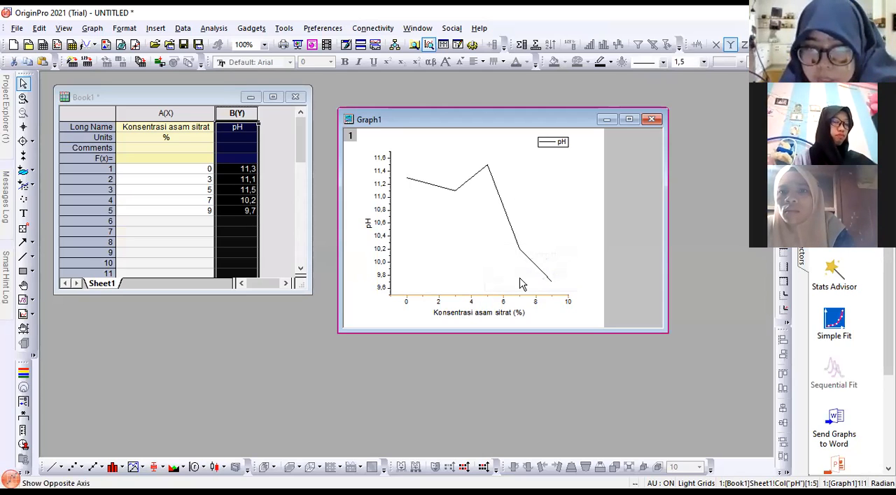
{"action": "mouse_move", "coordinate": [574, 265]}
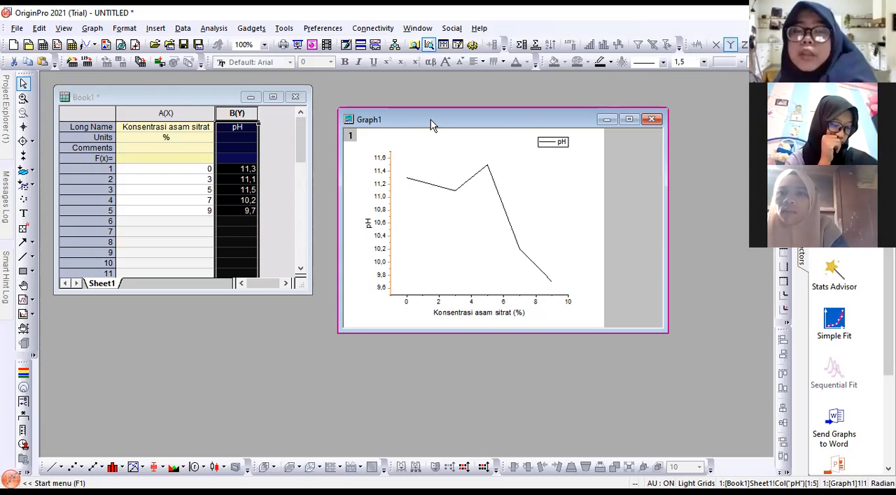
{"action": "left_click_drag", "start_coordinate": [432, 123], "coordinate": [469, 112]}
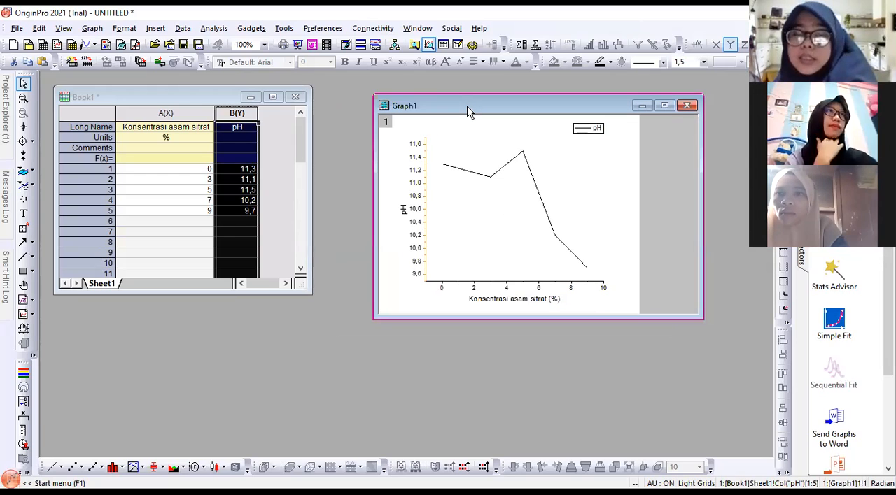